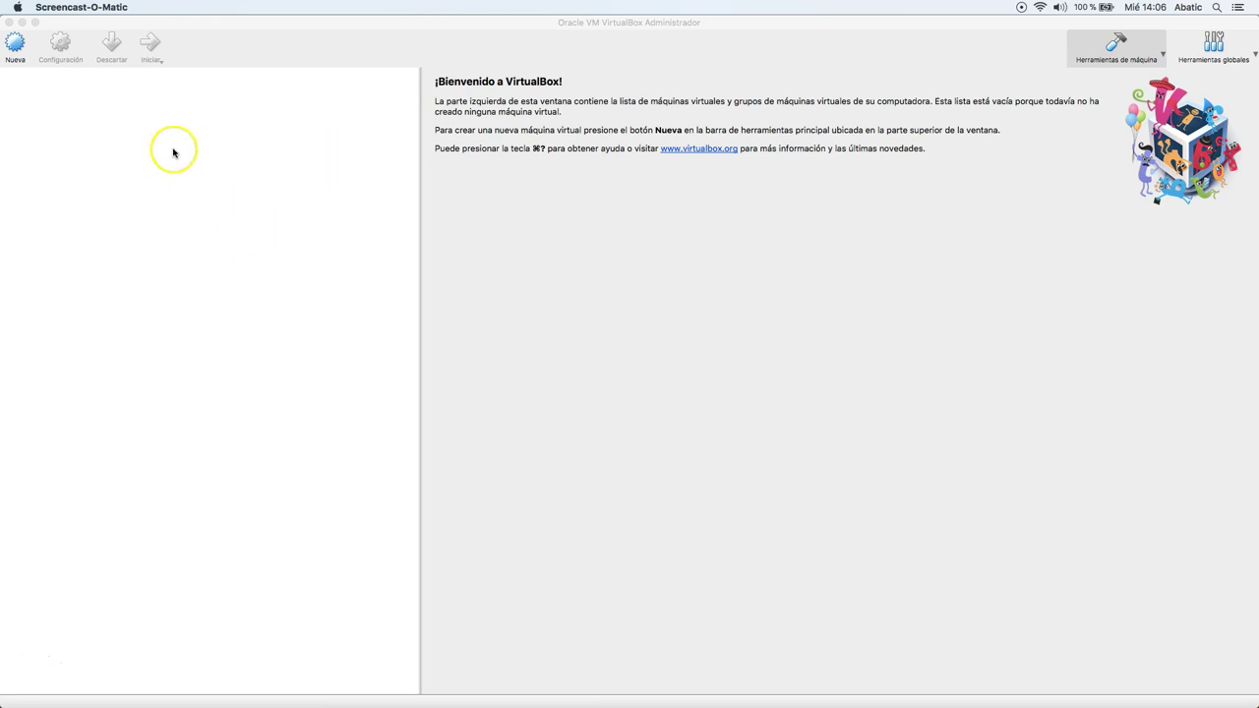
Create a new VM named Ubuntu (Linux, Ubuntu 64-bit) and continue past the name step.
click(17, 43)
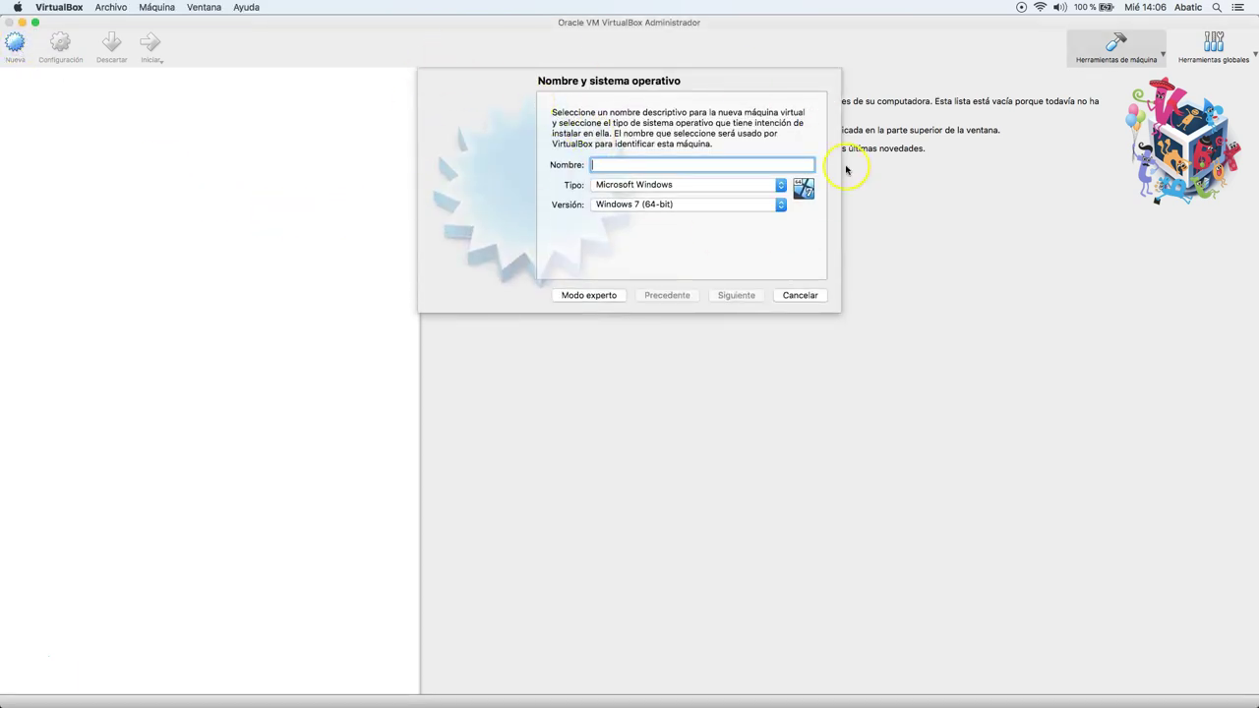
text(Ubuntu)
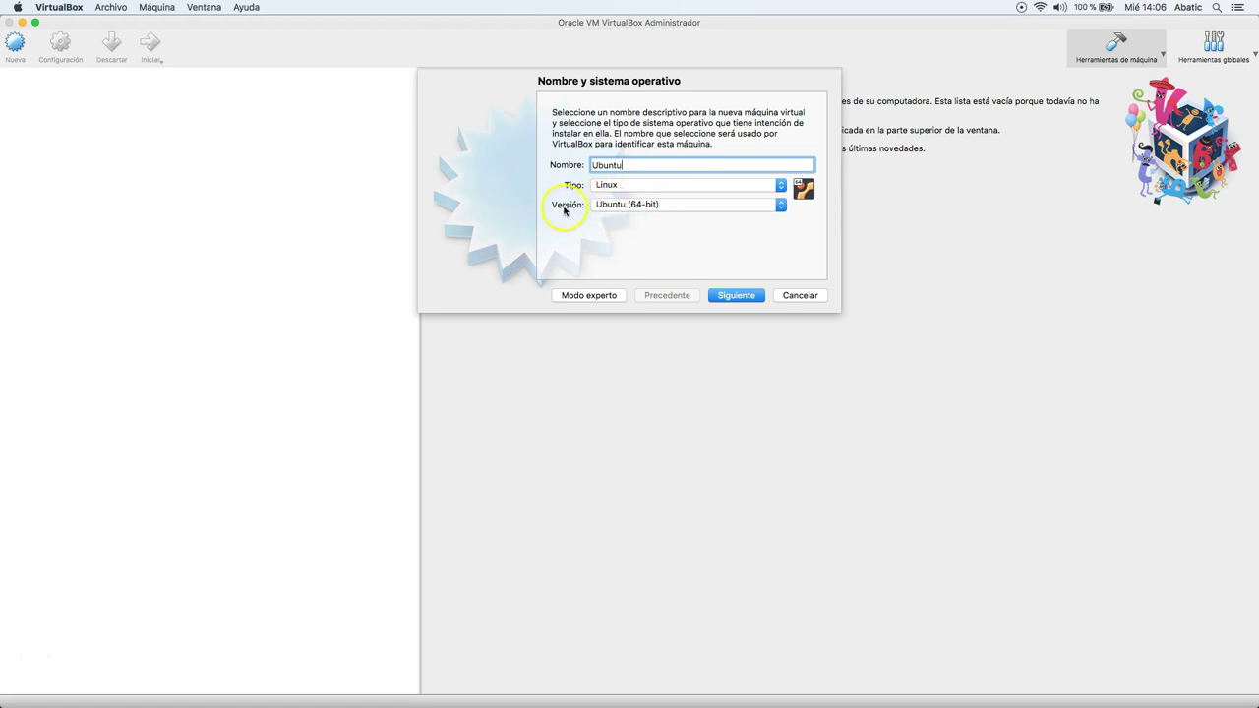
click(739, 295)
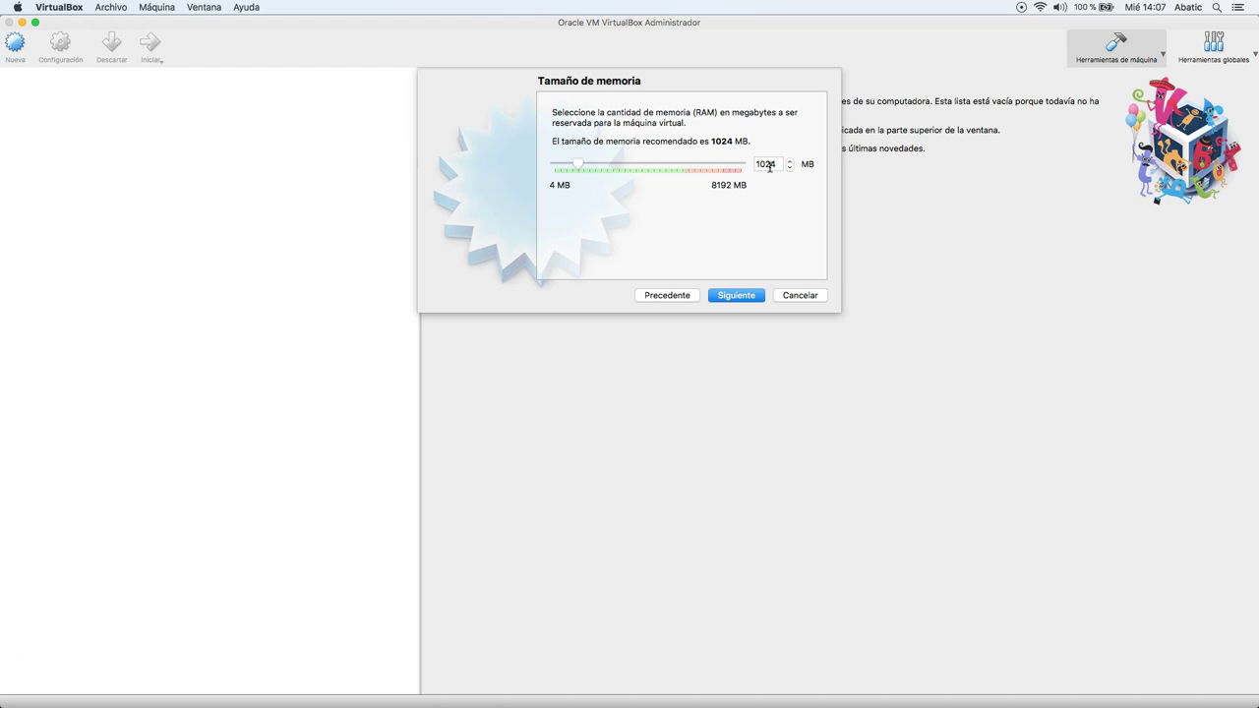
Change the memory from 1024 to 4000 MB and choose 'Crear un disco duro virtual ahora'.
double_click(772, 165)
text(4000)
click(737, 227)
click(746, 296)
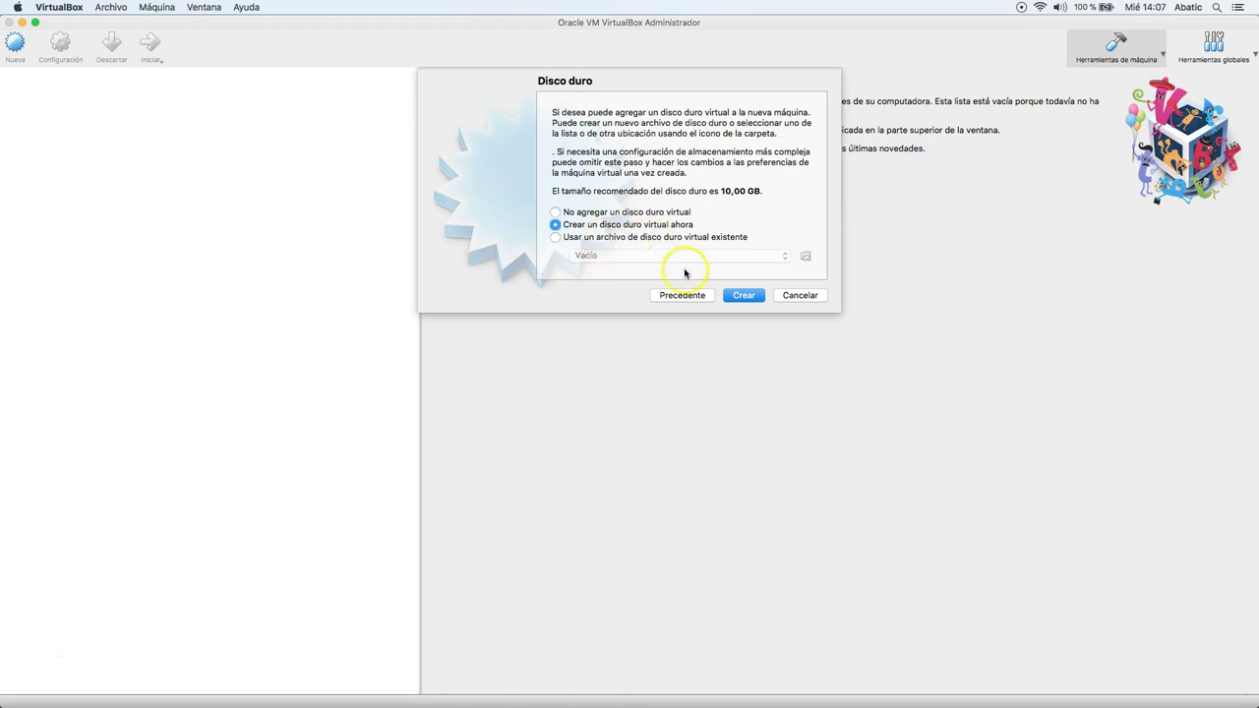
click(745, 297)
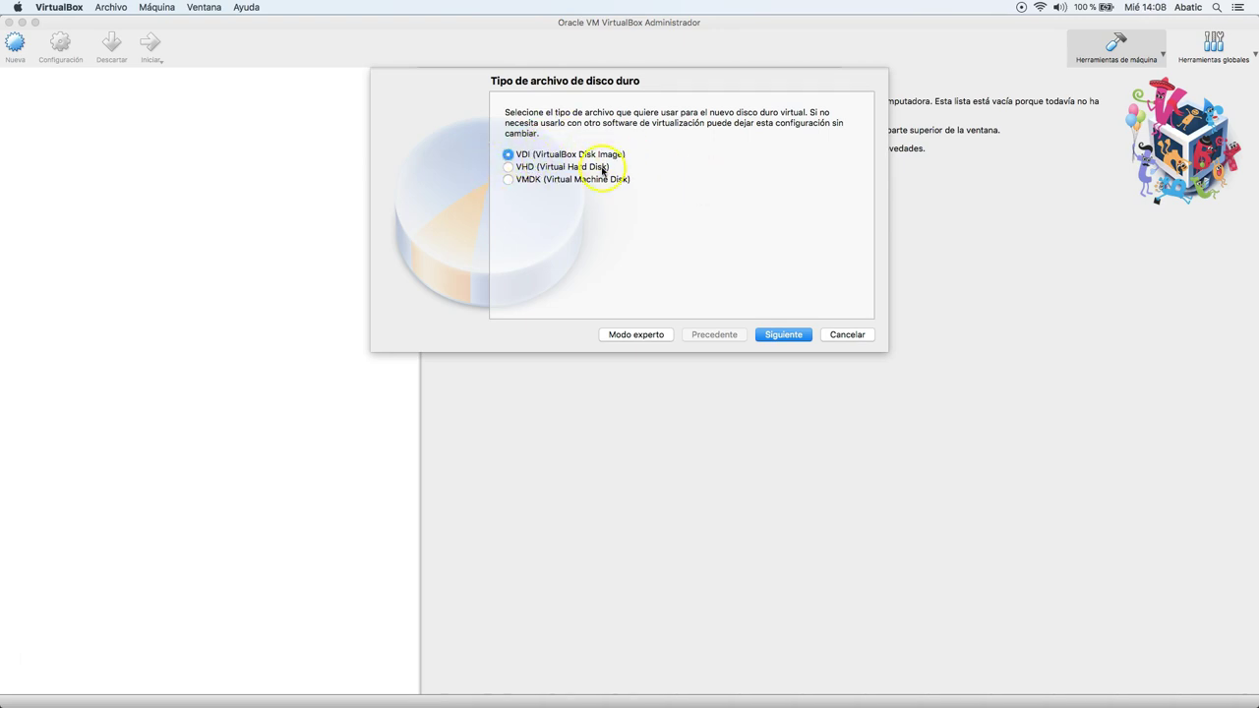
Keep the VDI format and select 'Reservado dinámicamente' for the new disk.
click(783, 335)
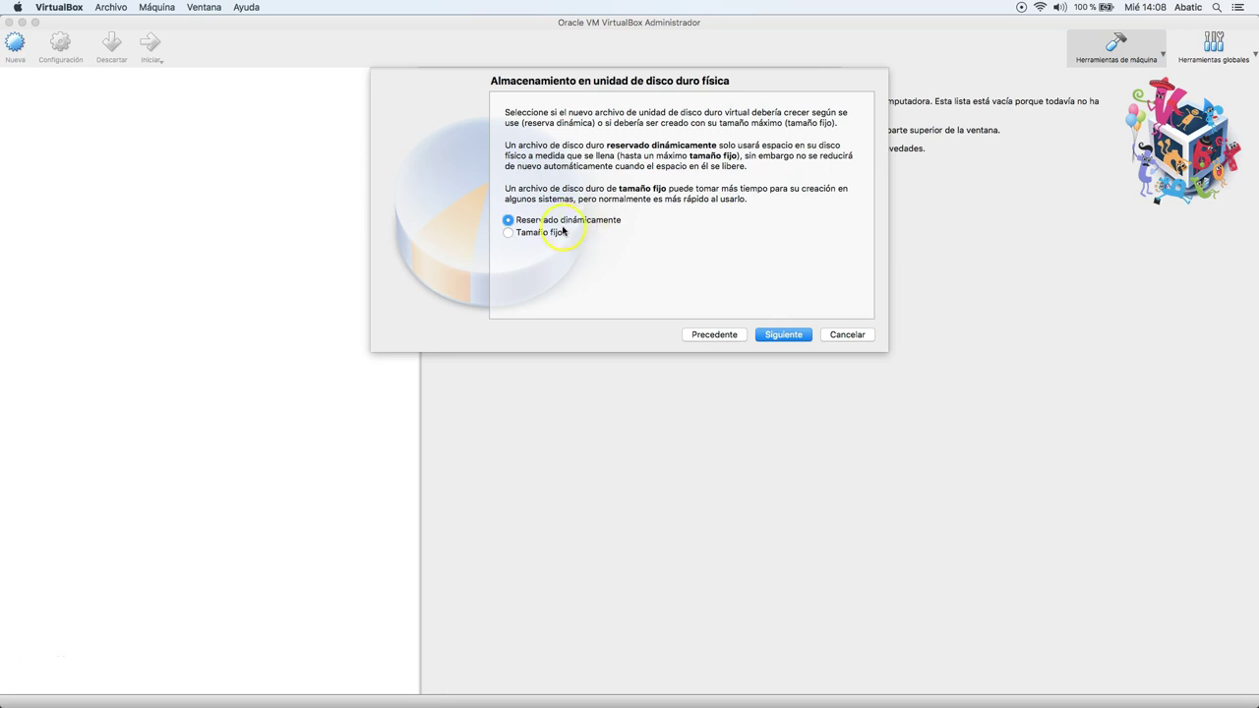
click(529, 236)
click(556, 220)
click(767, 335)
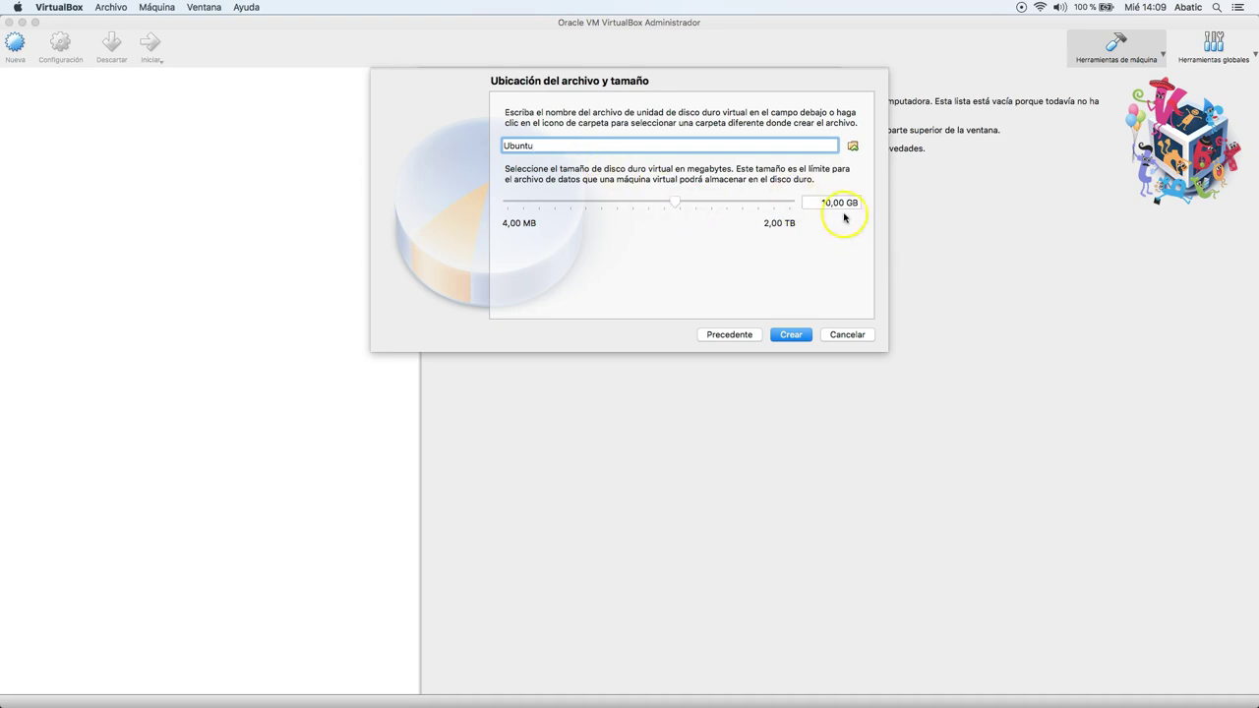
Change the disk size from 10,00 GB to 15,00 GB and create the Ubuntu machine.
click(834, 205)
key(BackSpace)
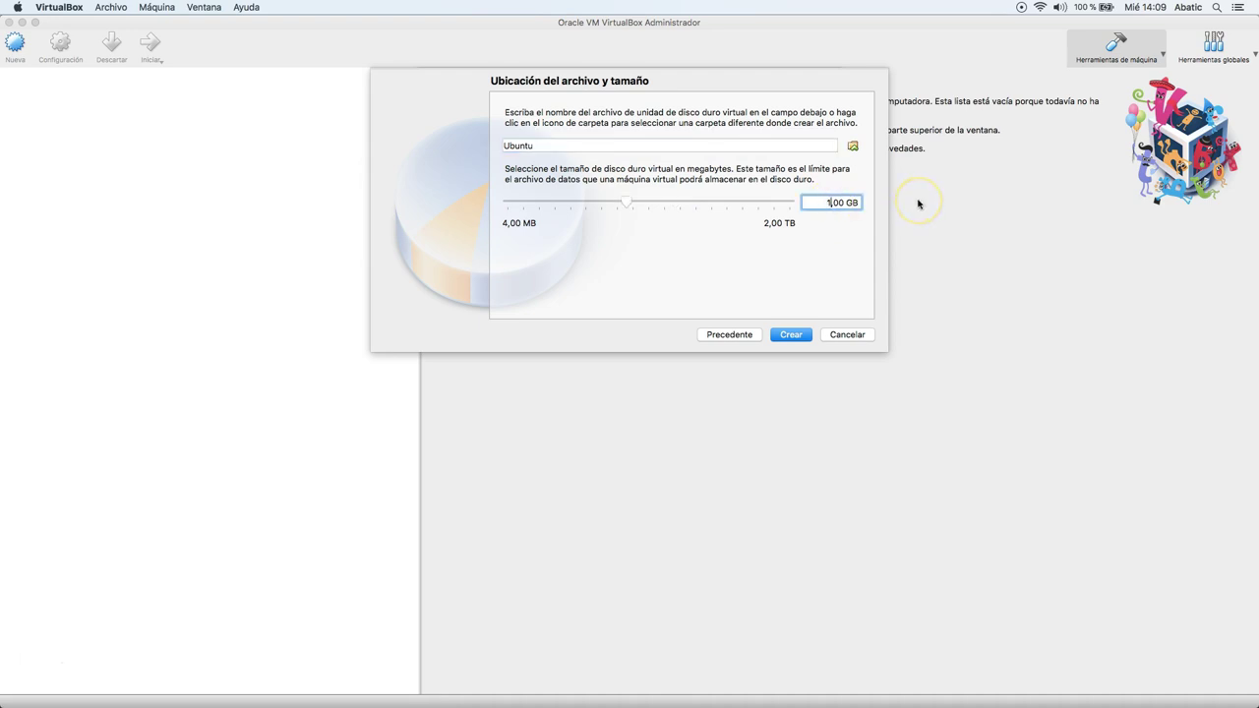
text(5)
click(793, 335)
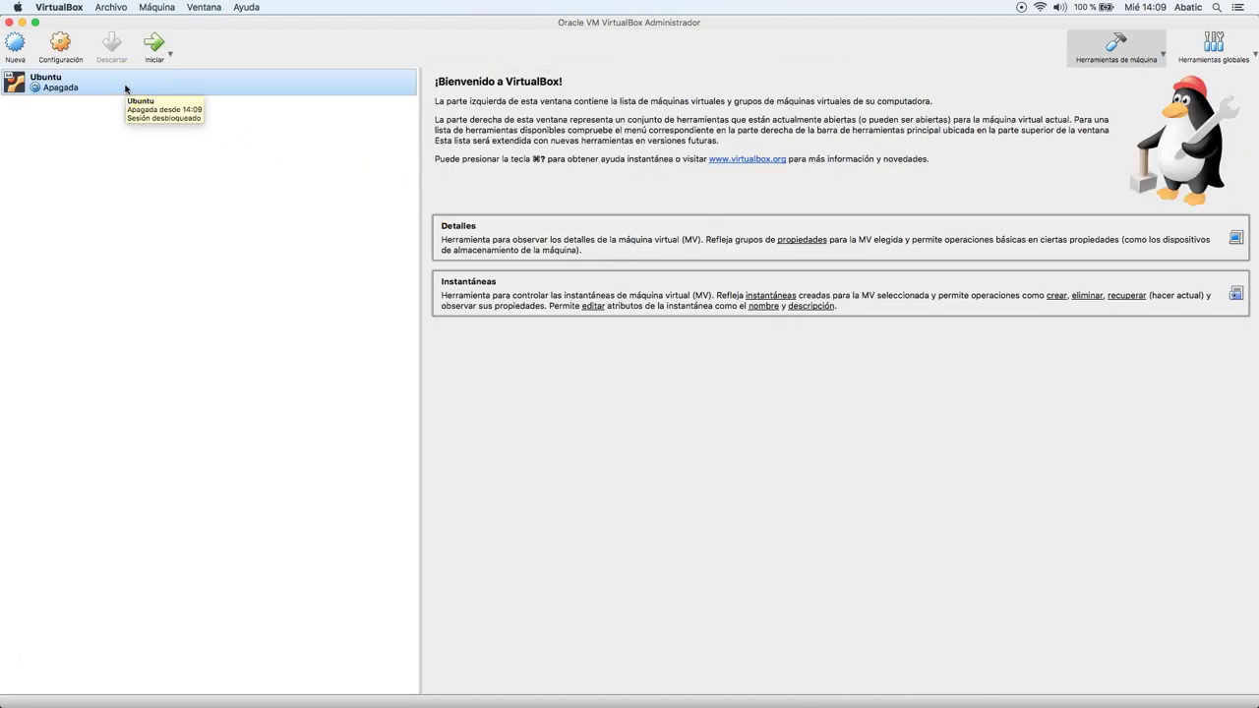
Select the Ubuntu VM in the machine list and open its right-click context menu.
click(134, 112)
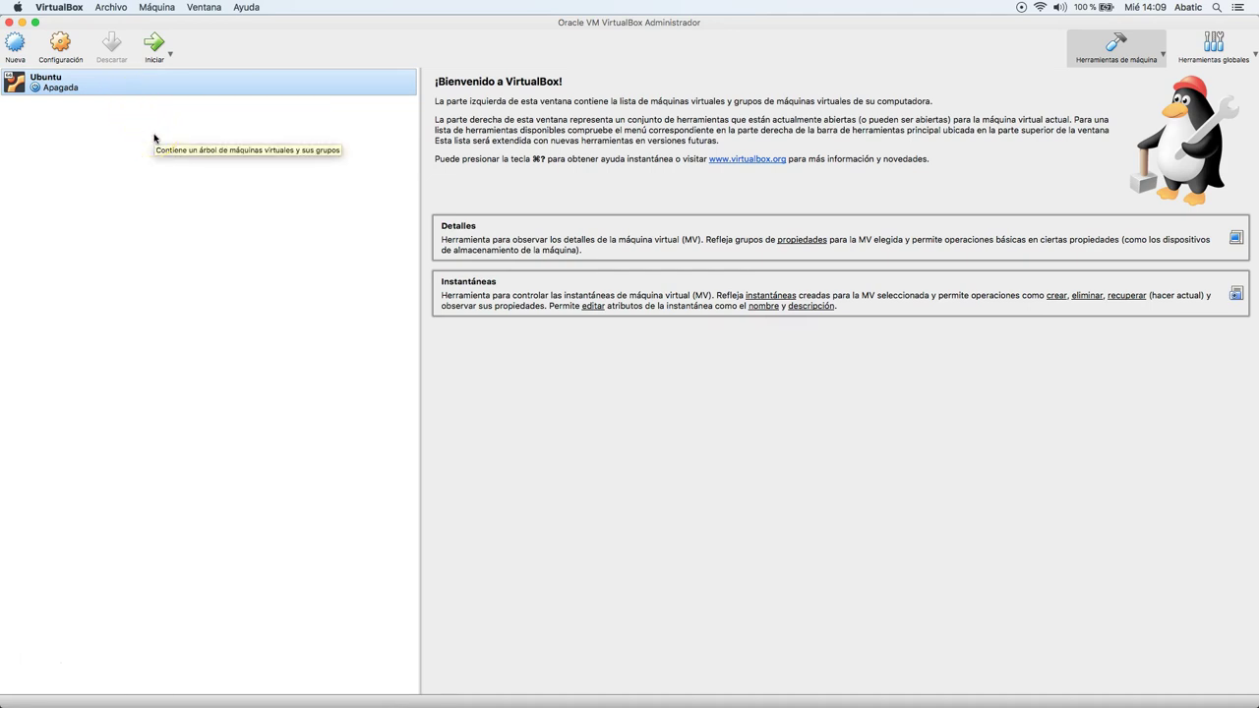
click(156, 104)
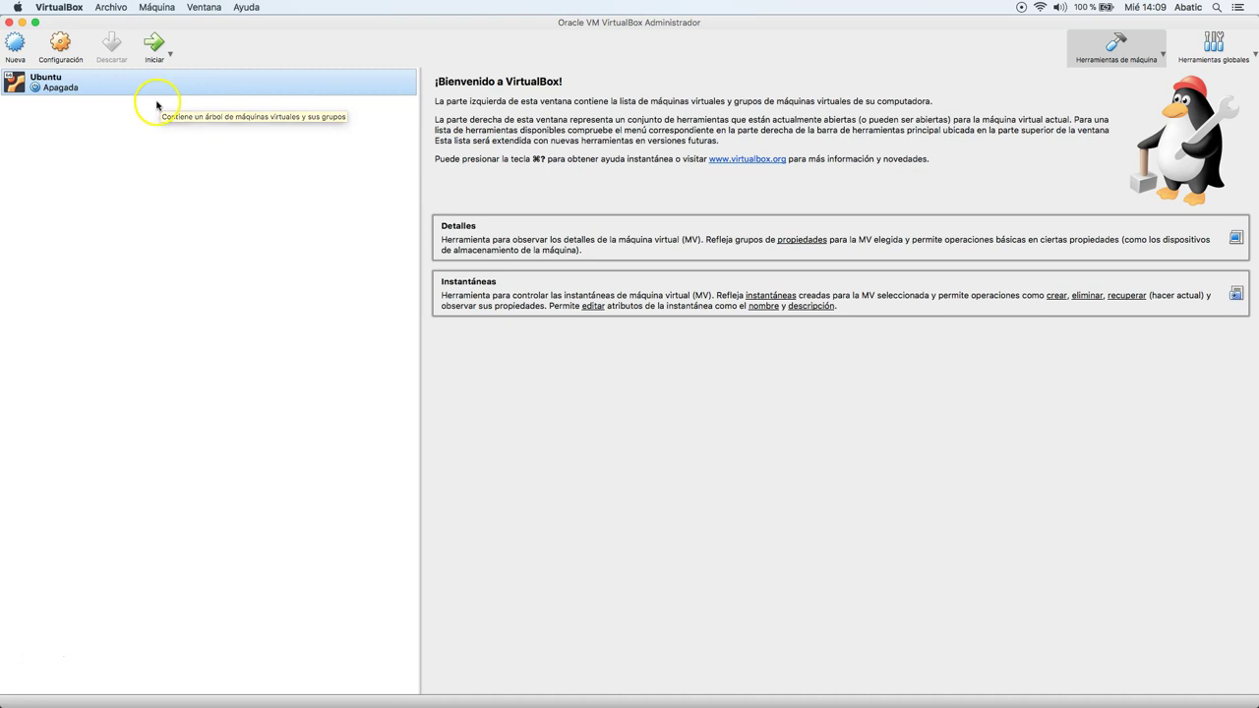
click(119, 90)
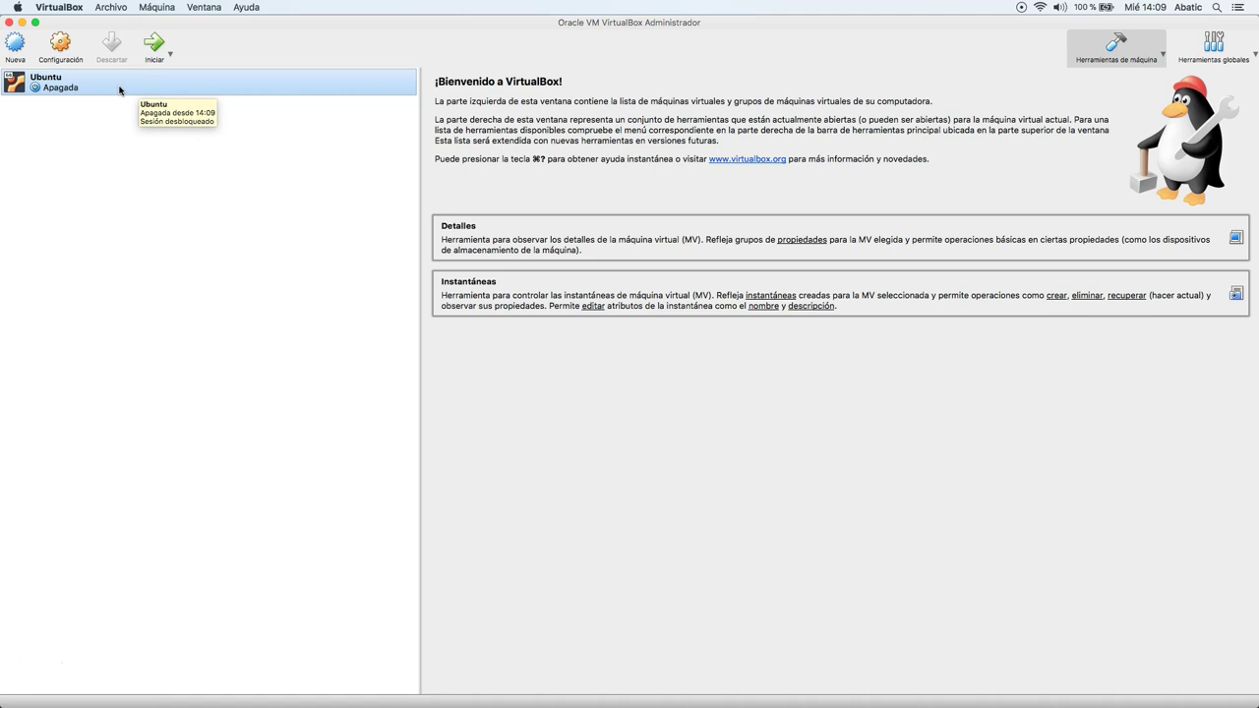
click(194, 125)
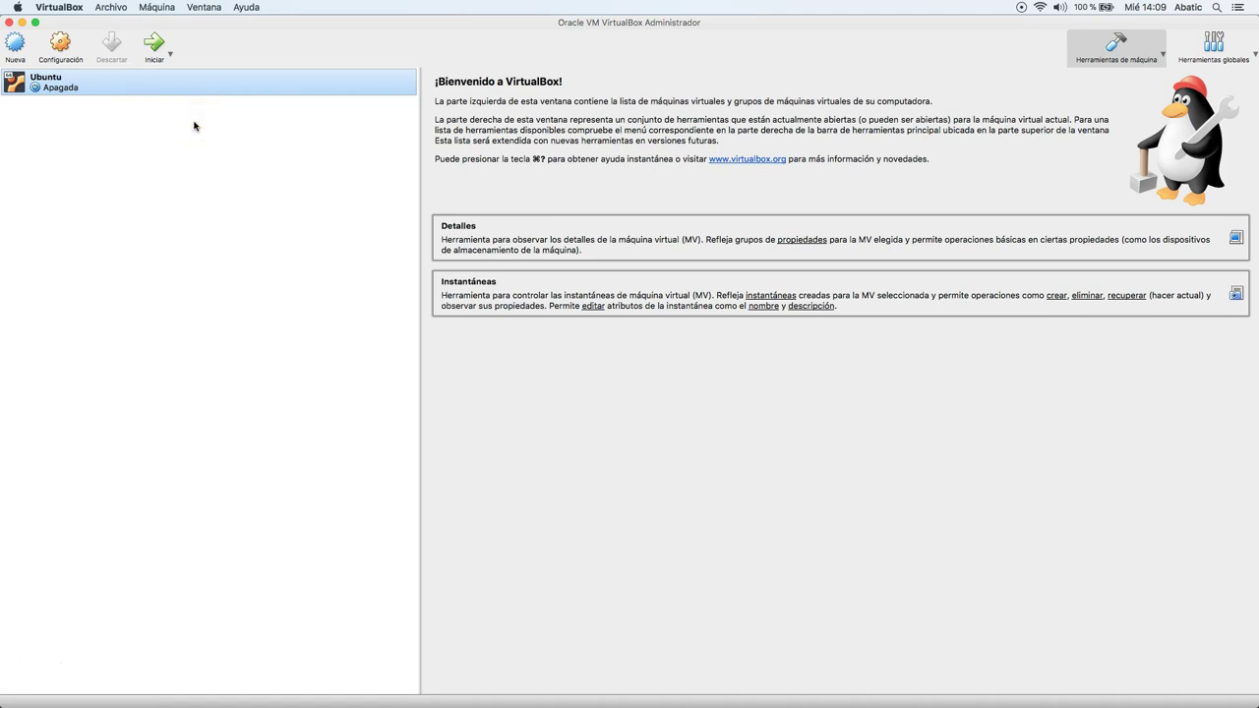
click(270, 196)
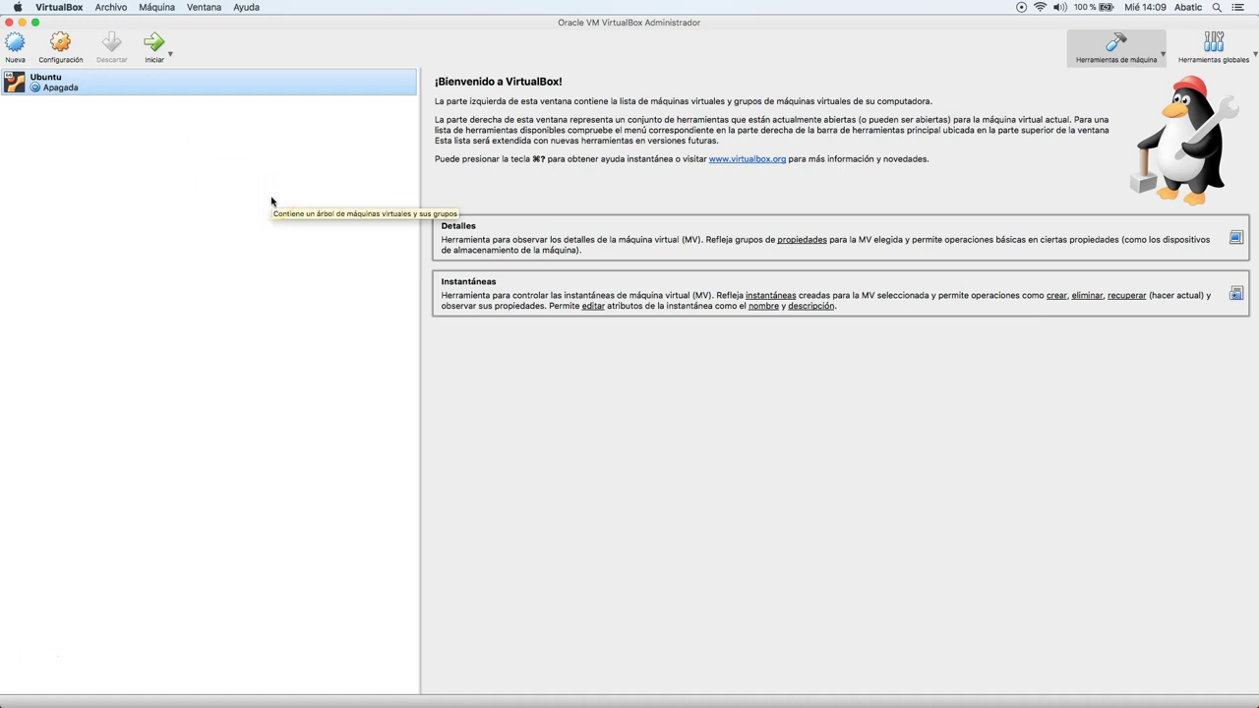
click(257, 190)
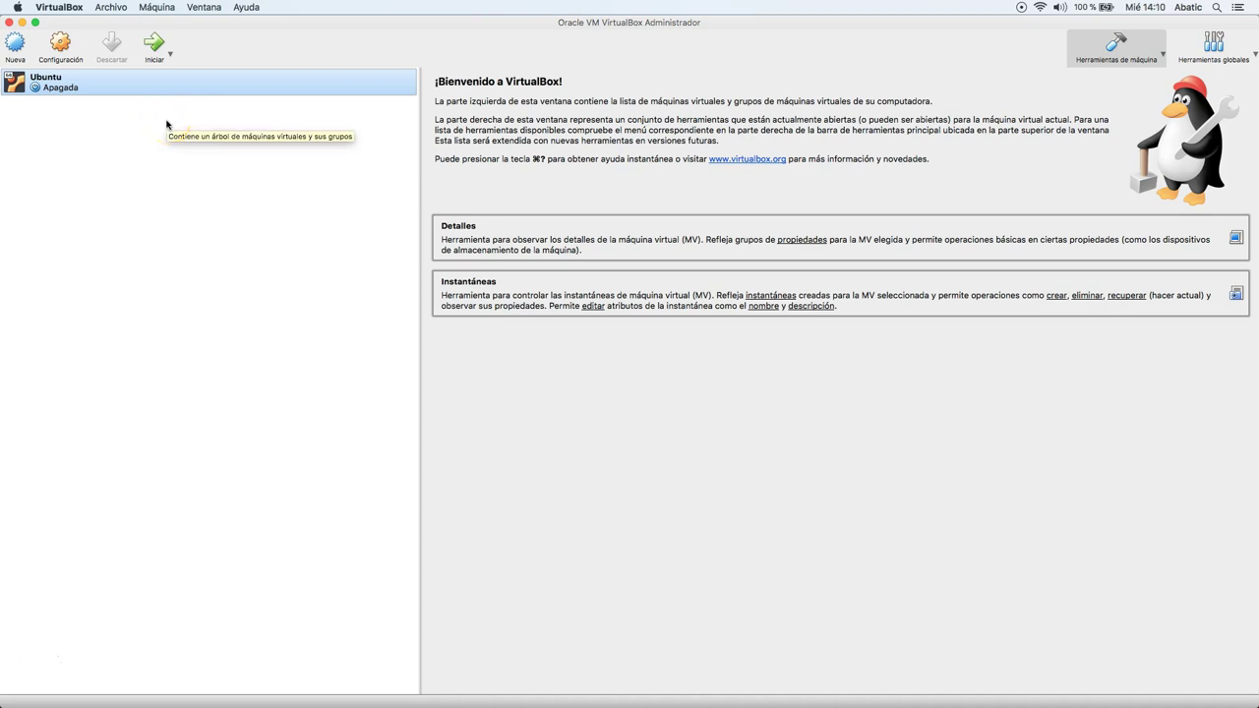
click(158, 102)
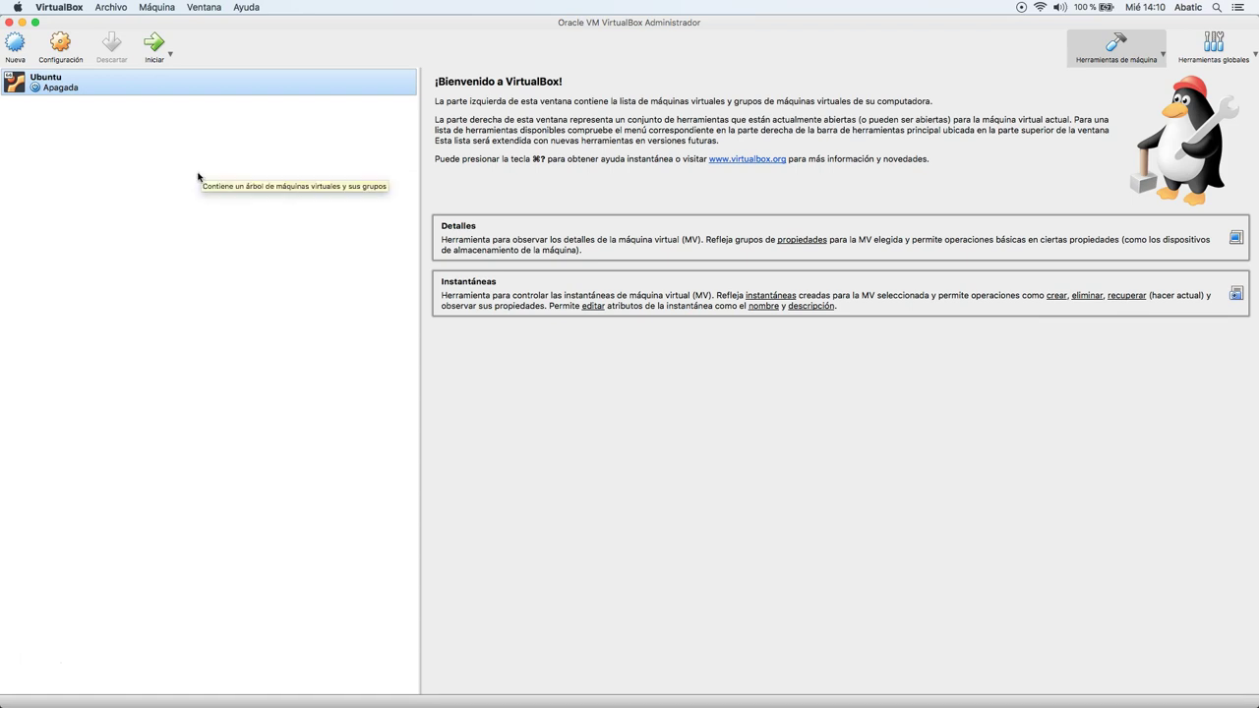
click(113, 110)
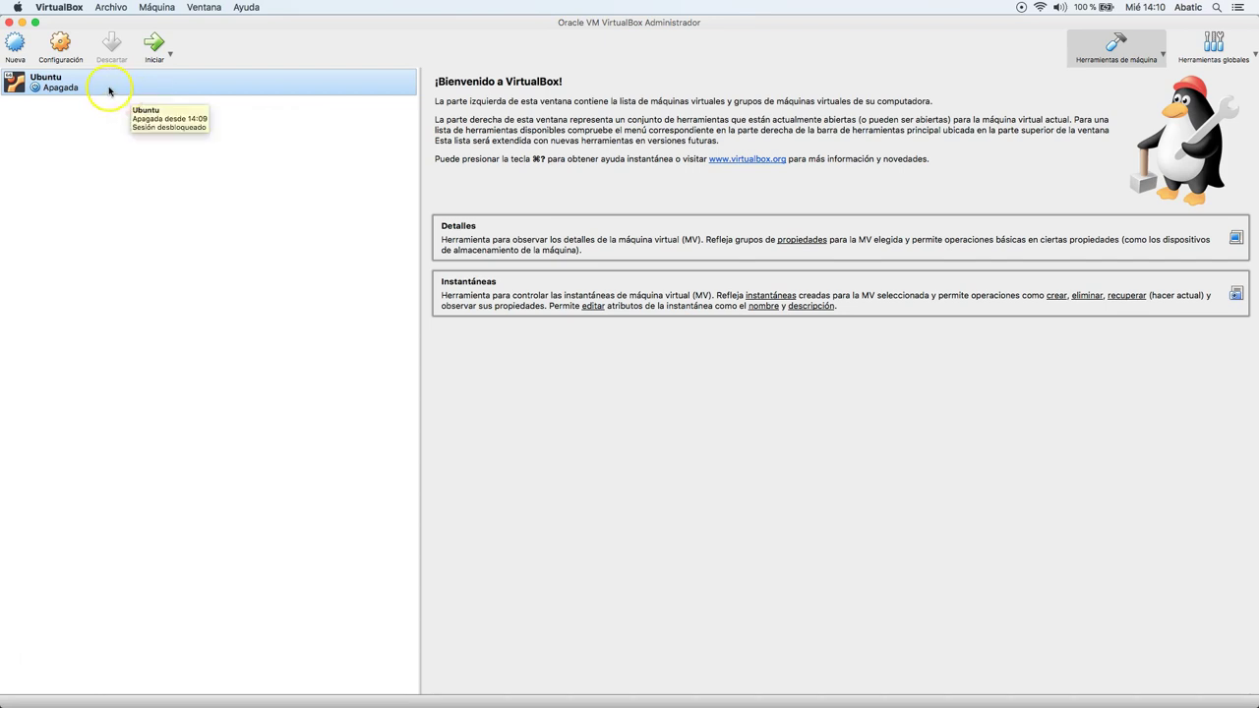
right_click(109, 91)
In Configuración > Almacenamiento, inspect the IDE and SATA controllers, Ubuntu.vdi and the empty optical drive.
click(130, 99)
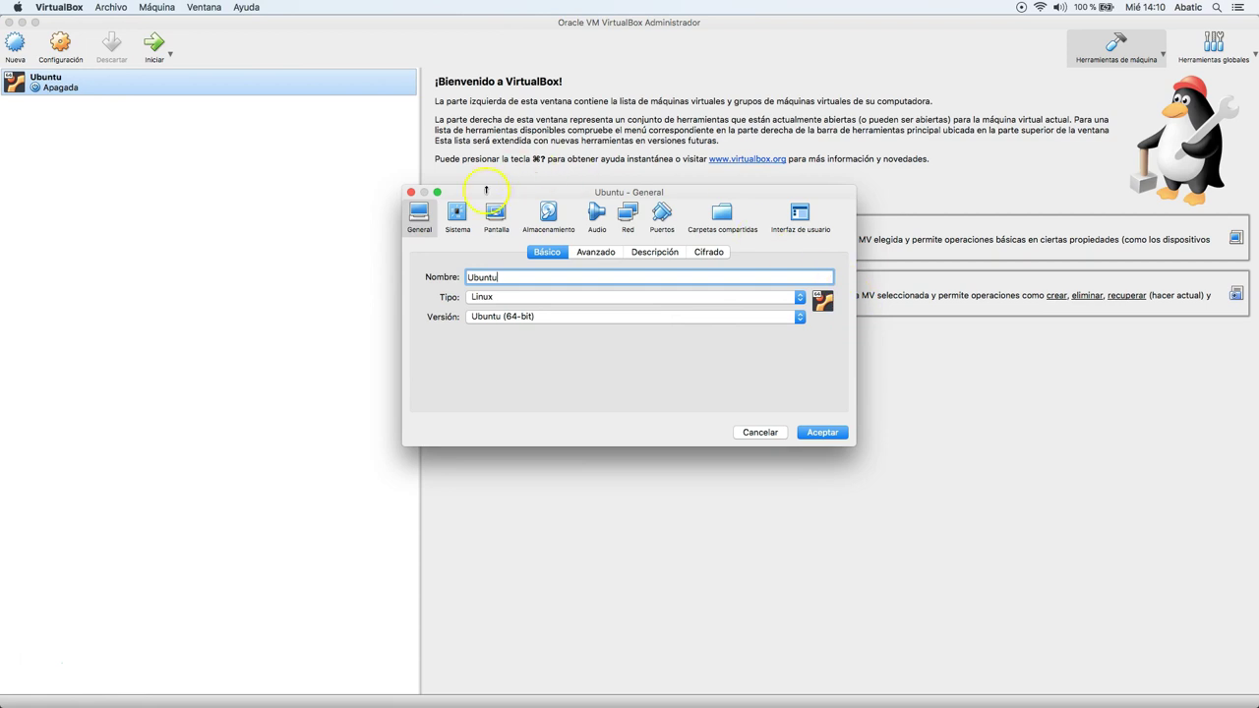
click(550, 216)
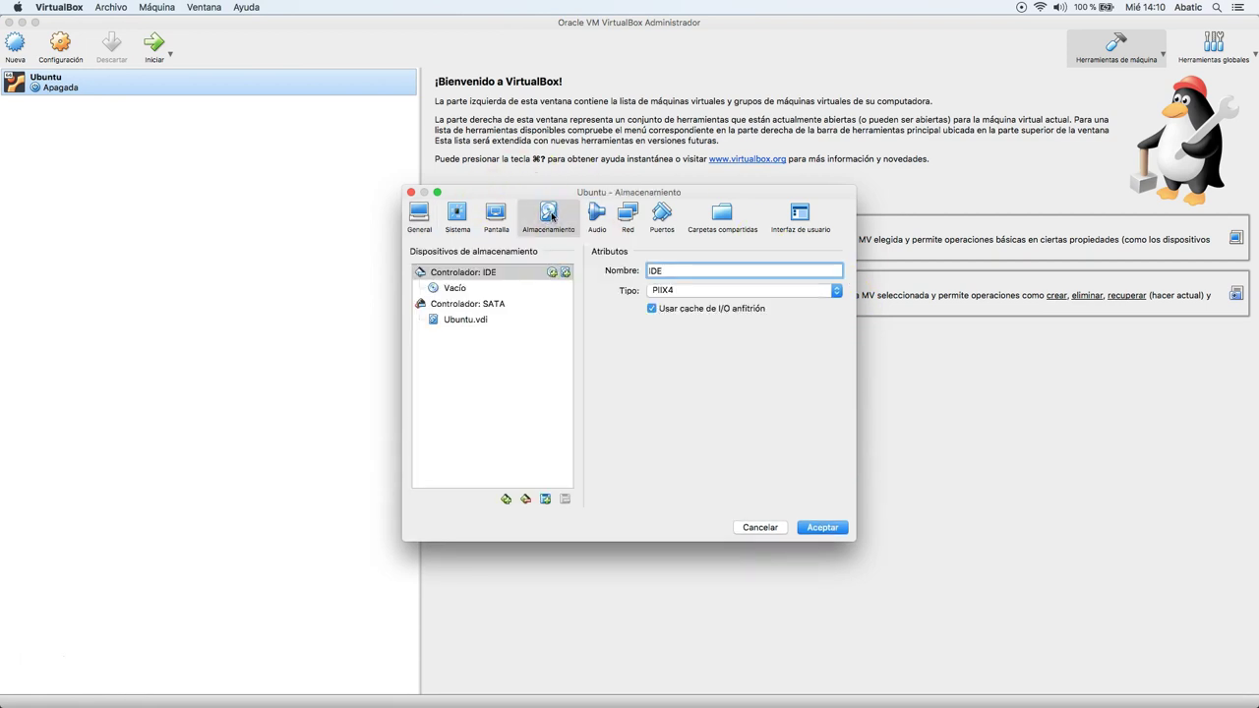
click(495, 272)
click(501, 307)
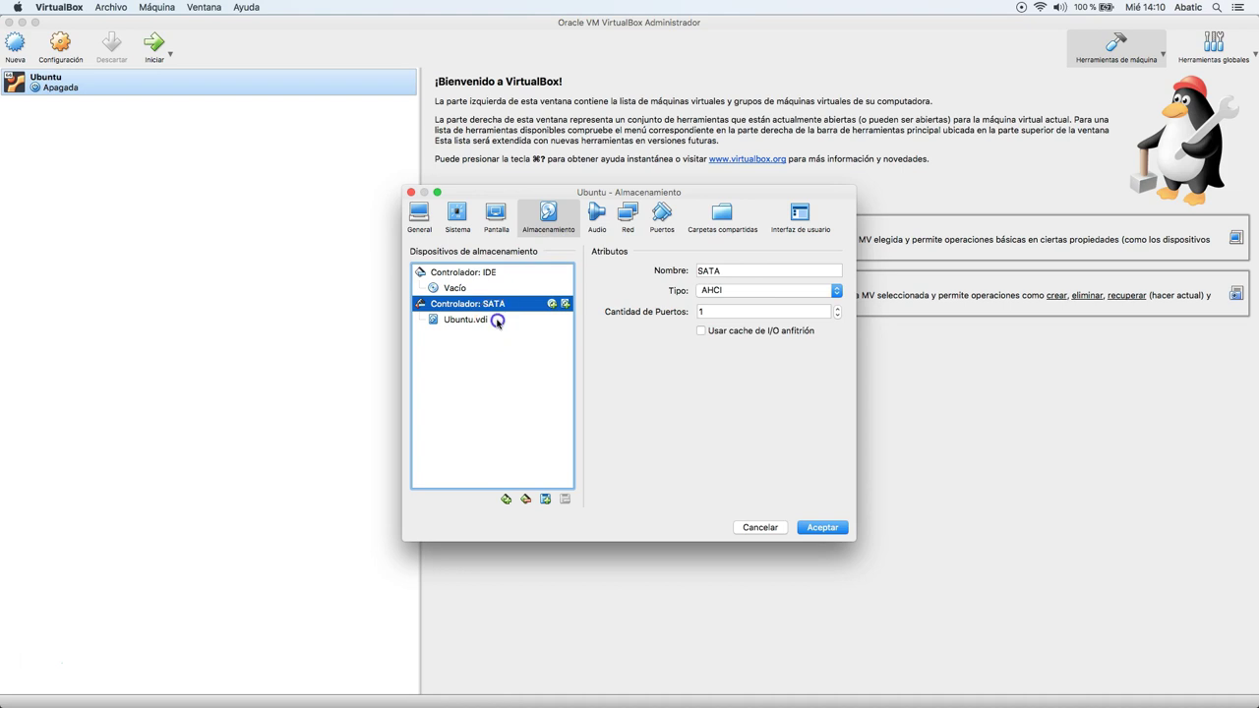
click(498, 319)
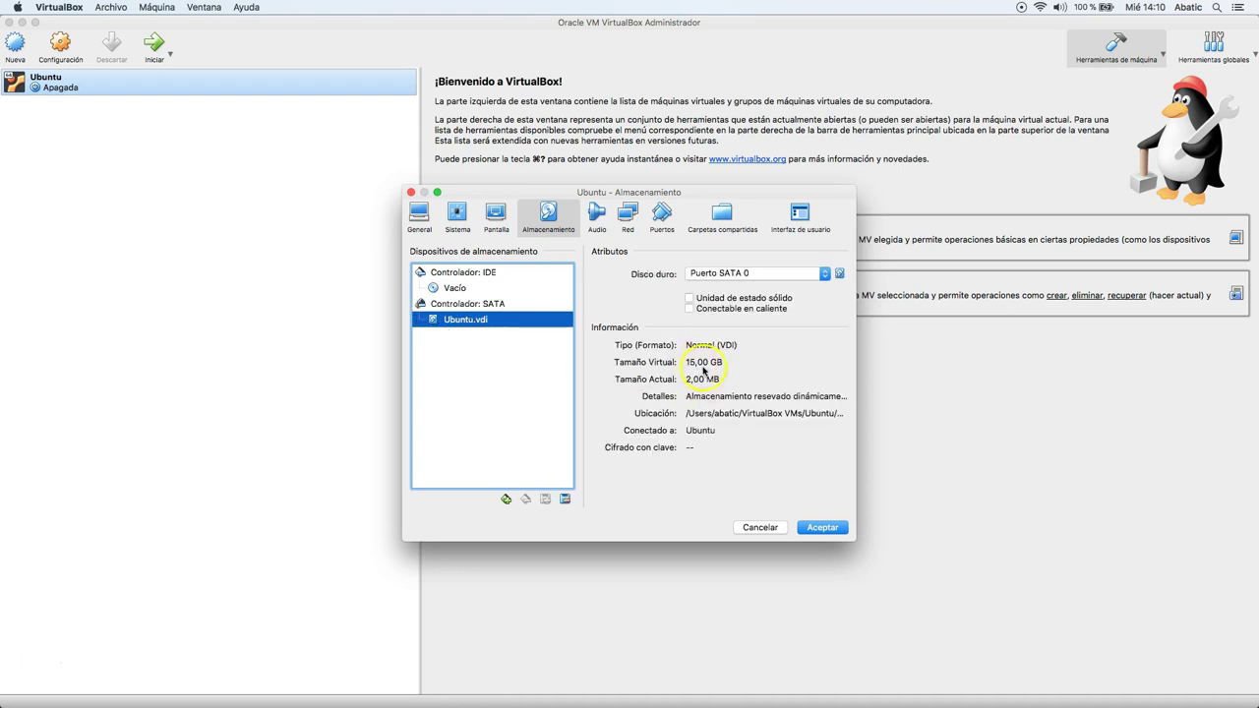
click(492, 289)
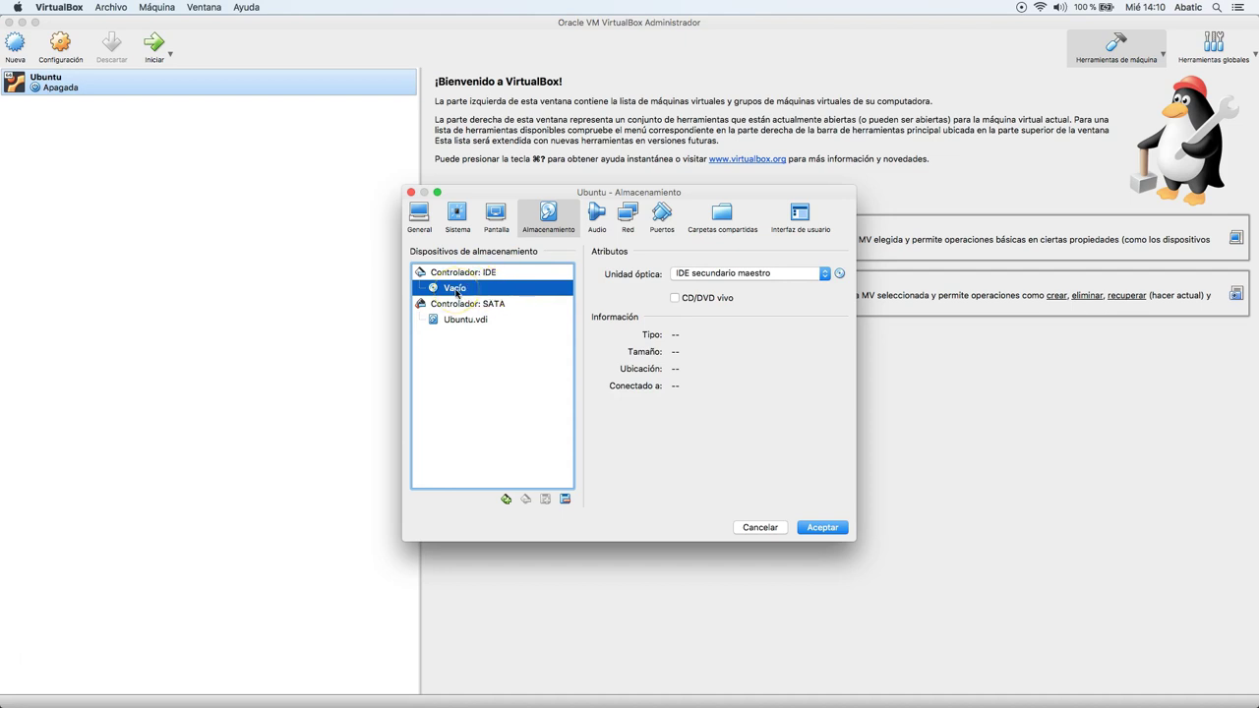
mouse_move(456, 293)
Mount ubuntu-18.04-desktop-amd64.iso from Descargas in the optical drive and save with Aceptar.
click(840, 273)
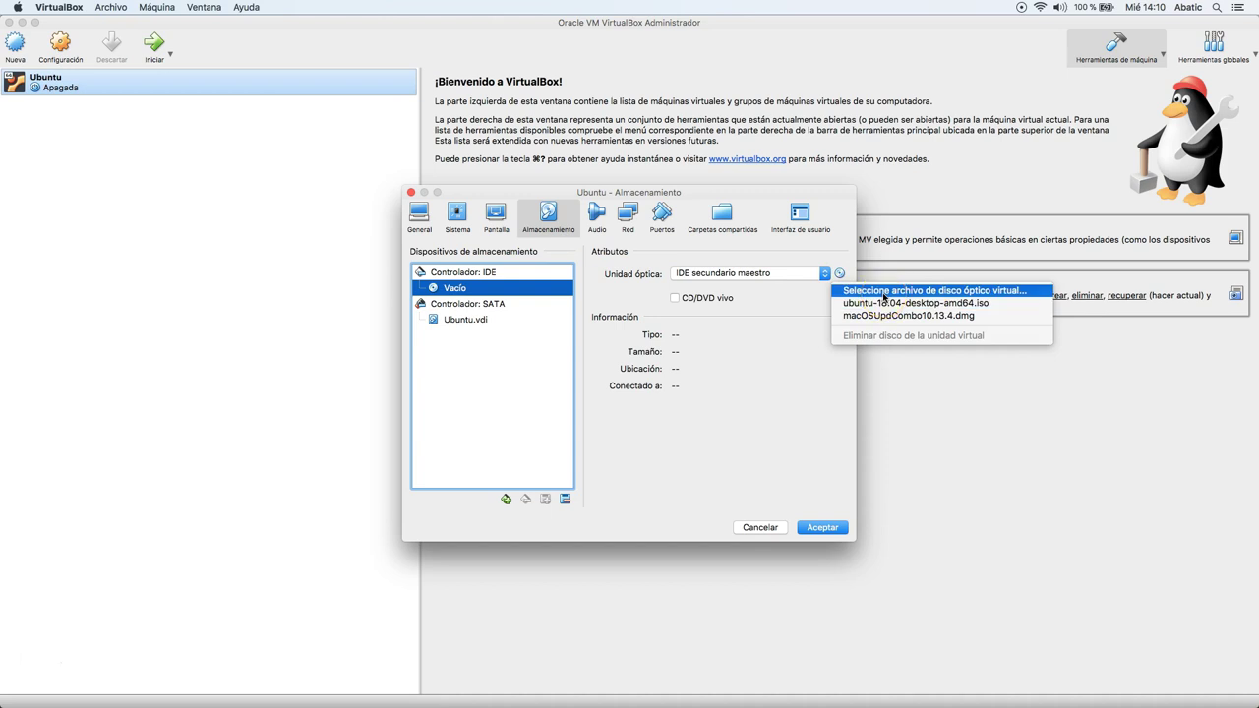
click(883, 294)
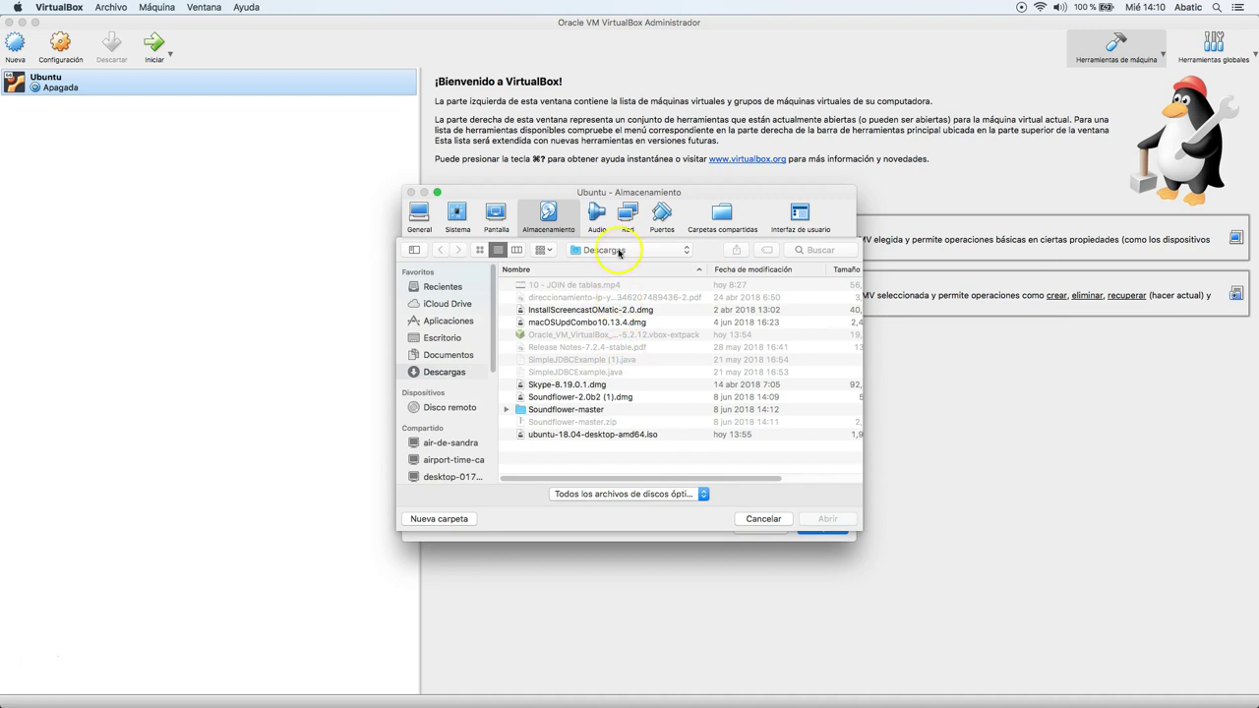
click(570, 439)
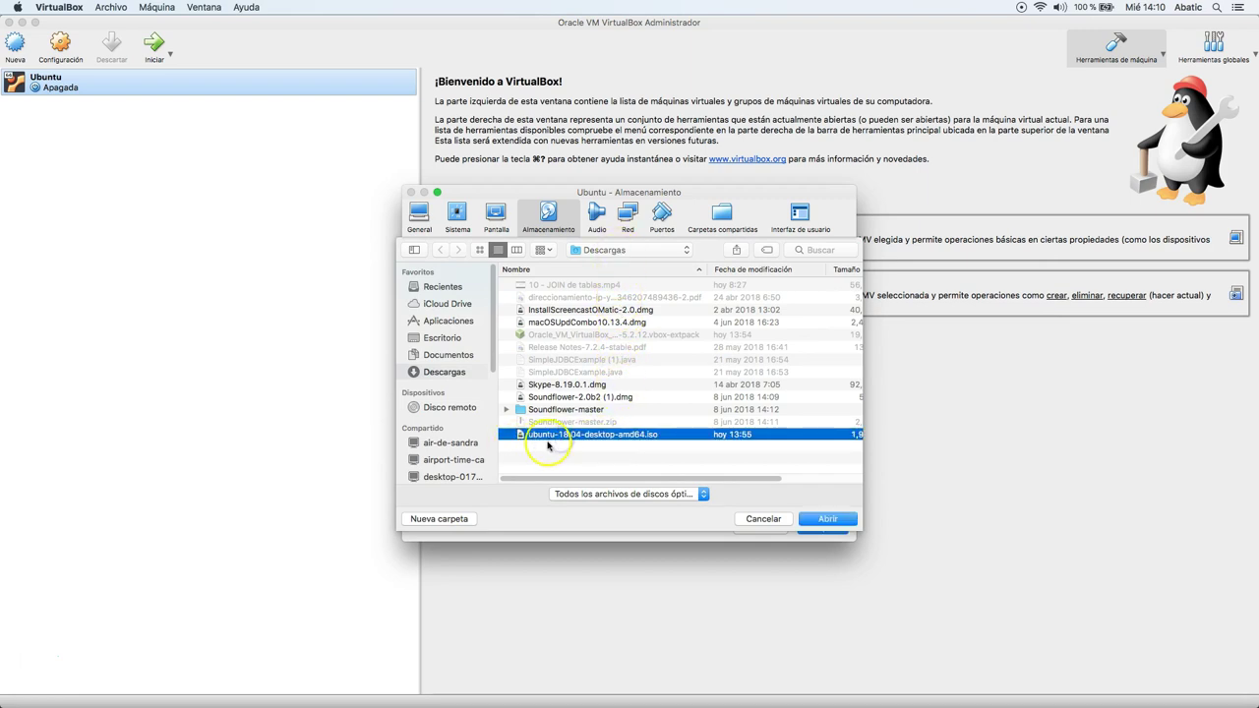
click(827, 521)
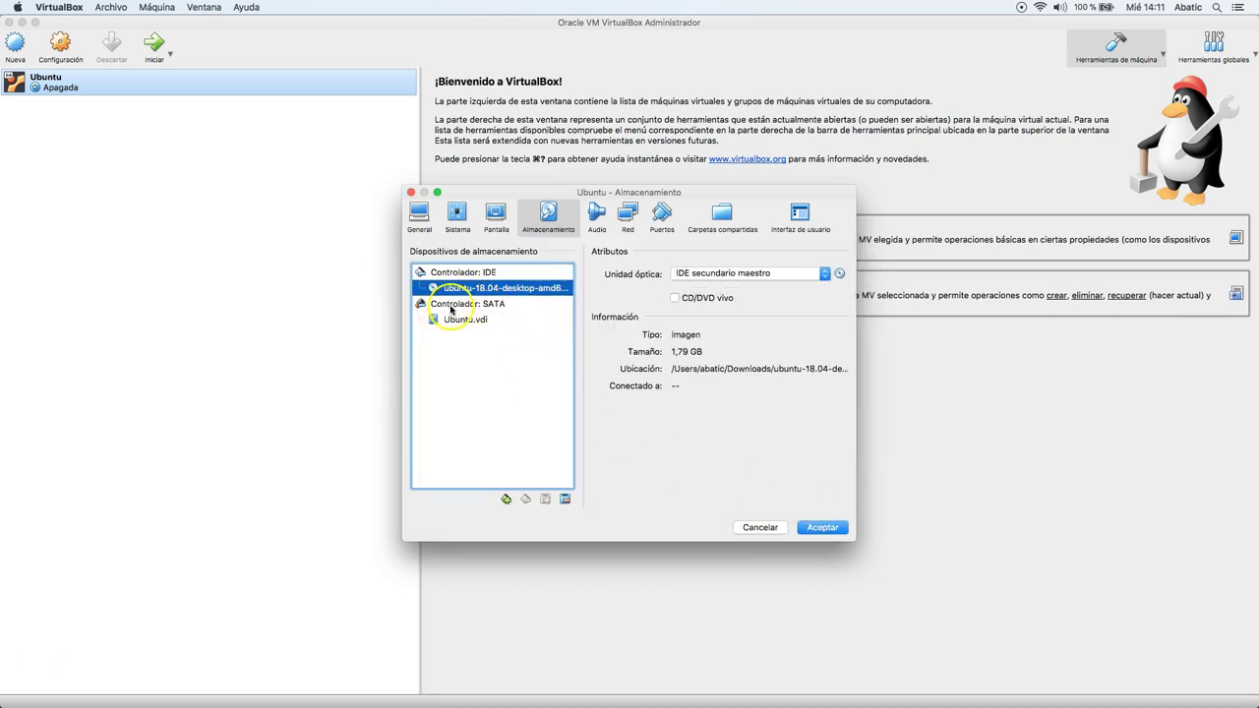
click(819, 528)
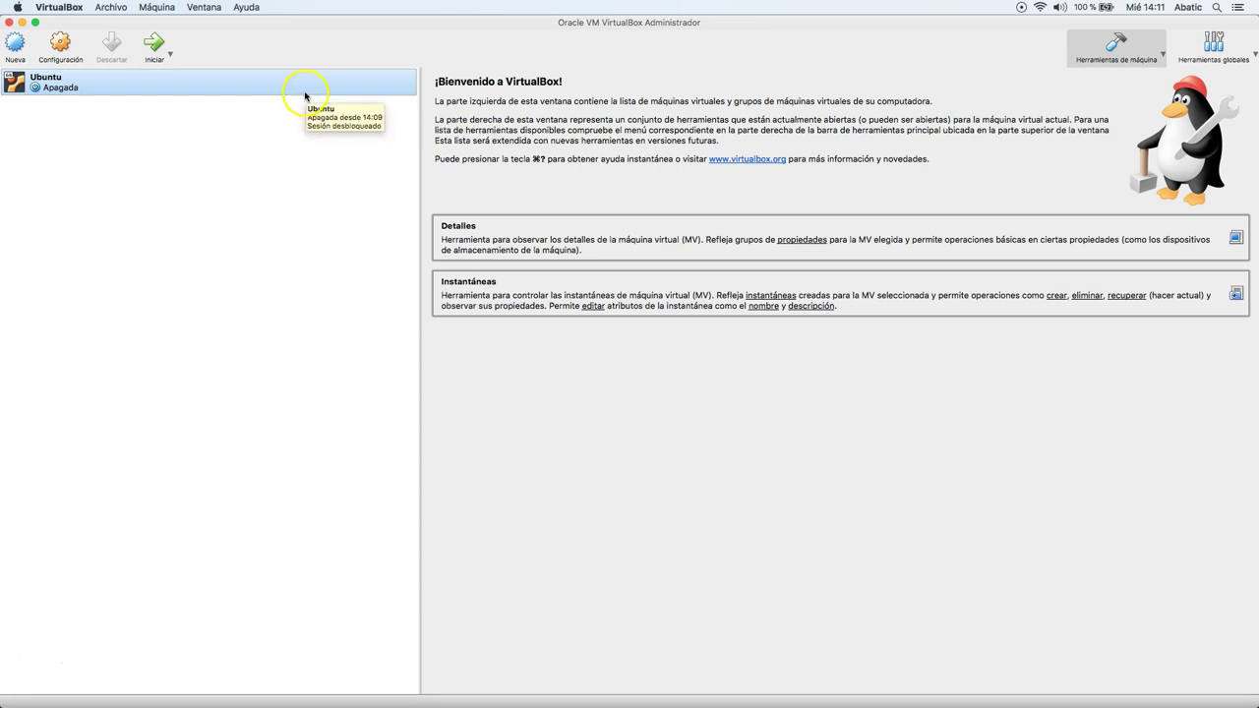
Start the Ubuntu VM with Iniciar so it boots the installer ISO.
click(300, 86)
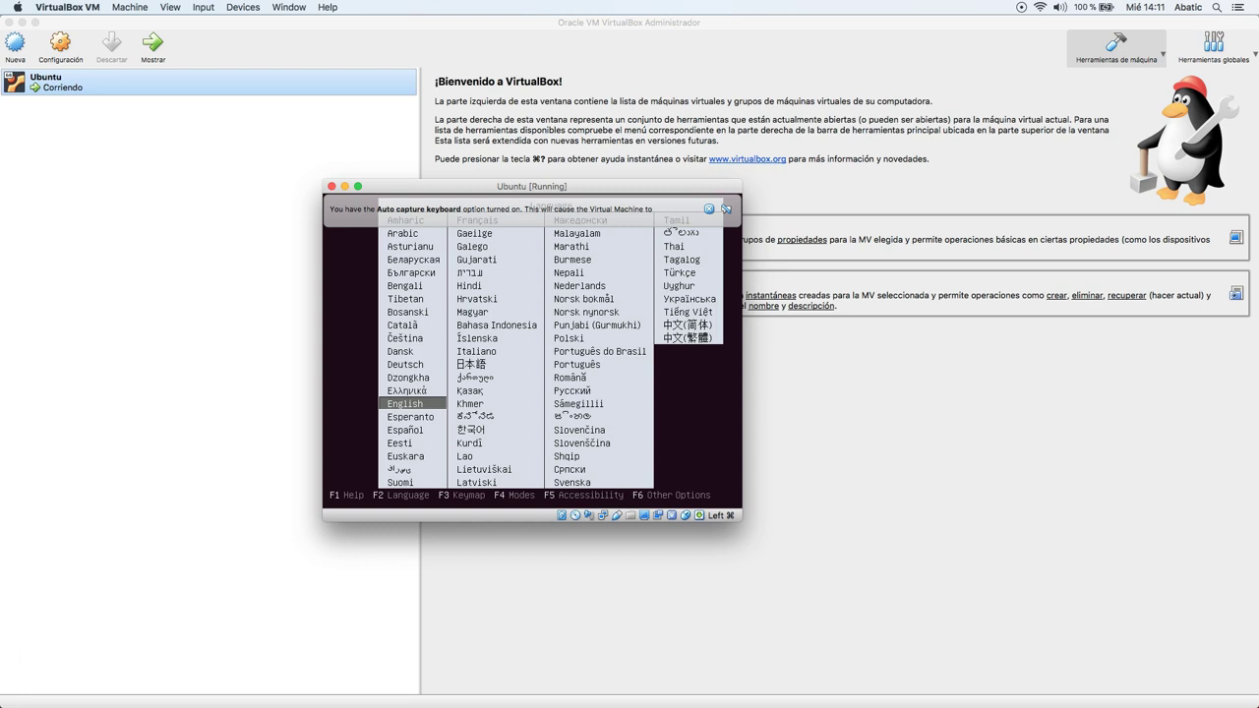
Pick Español, two entries down, as the installer's boot language.
key(Down)
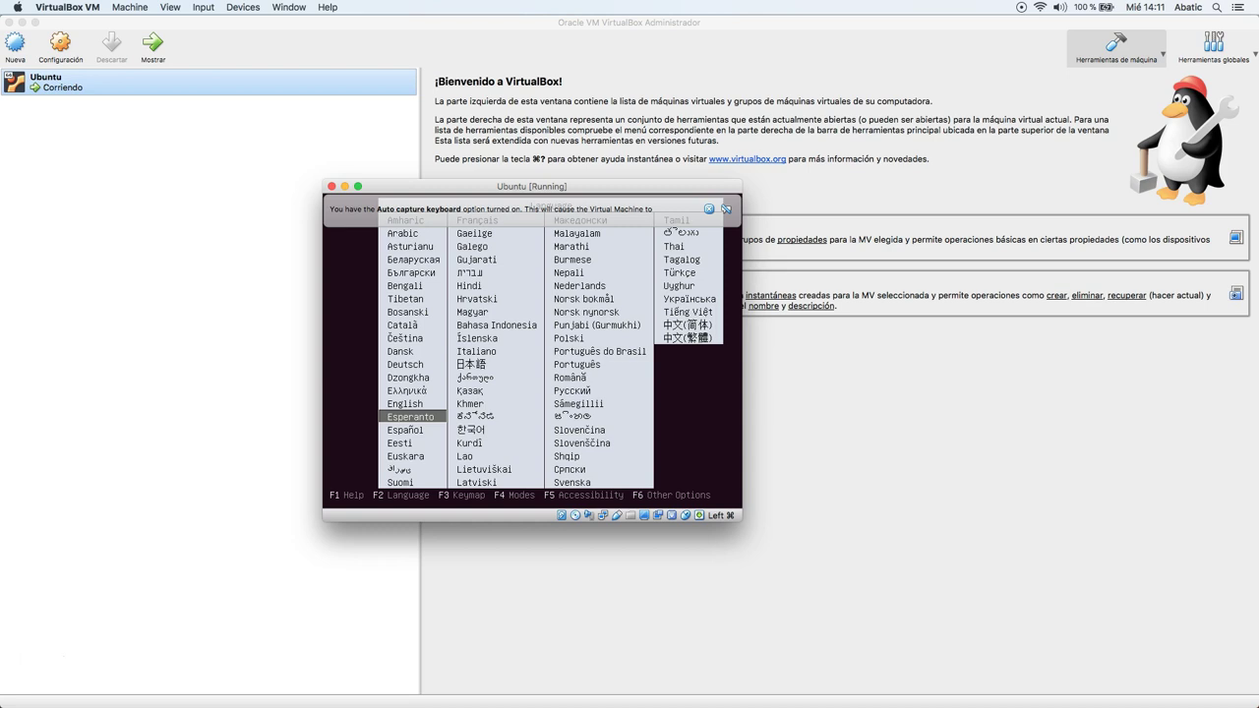
key(Down)
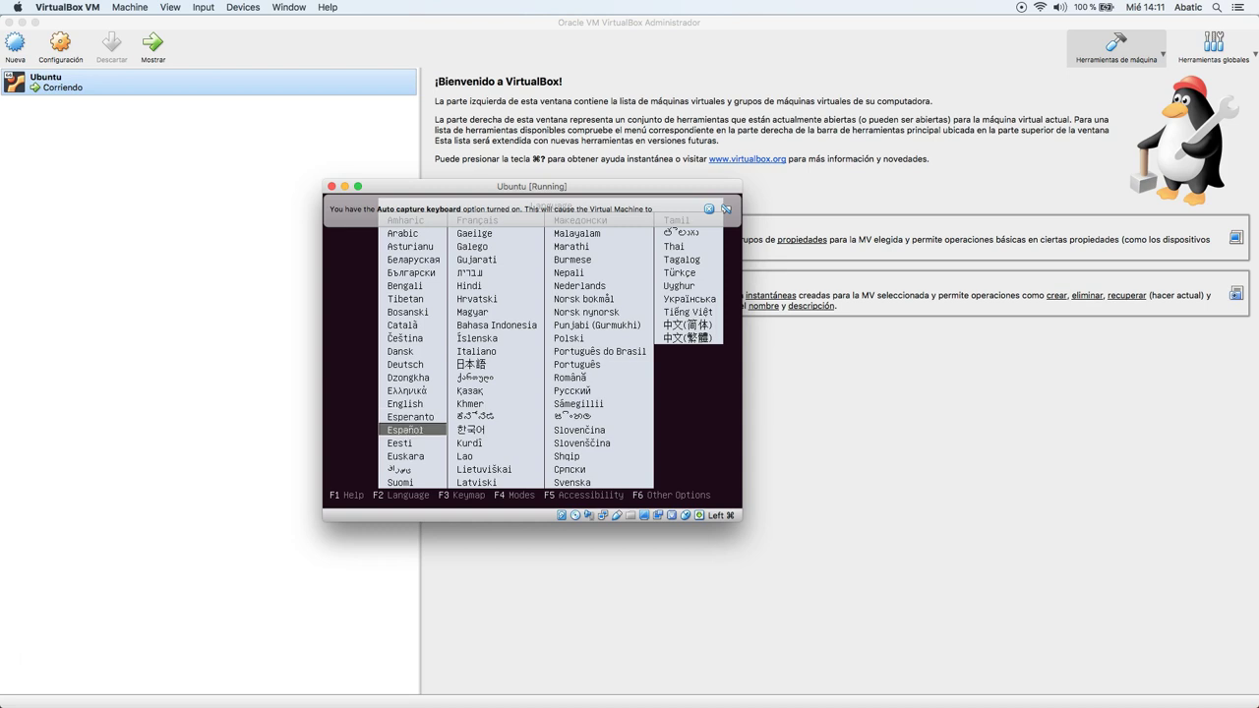
key(Return)
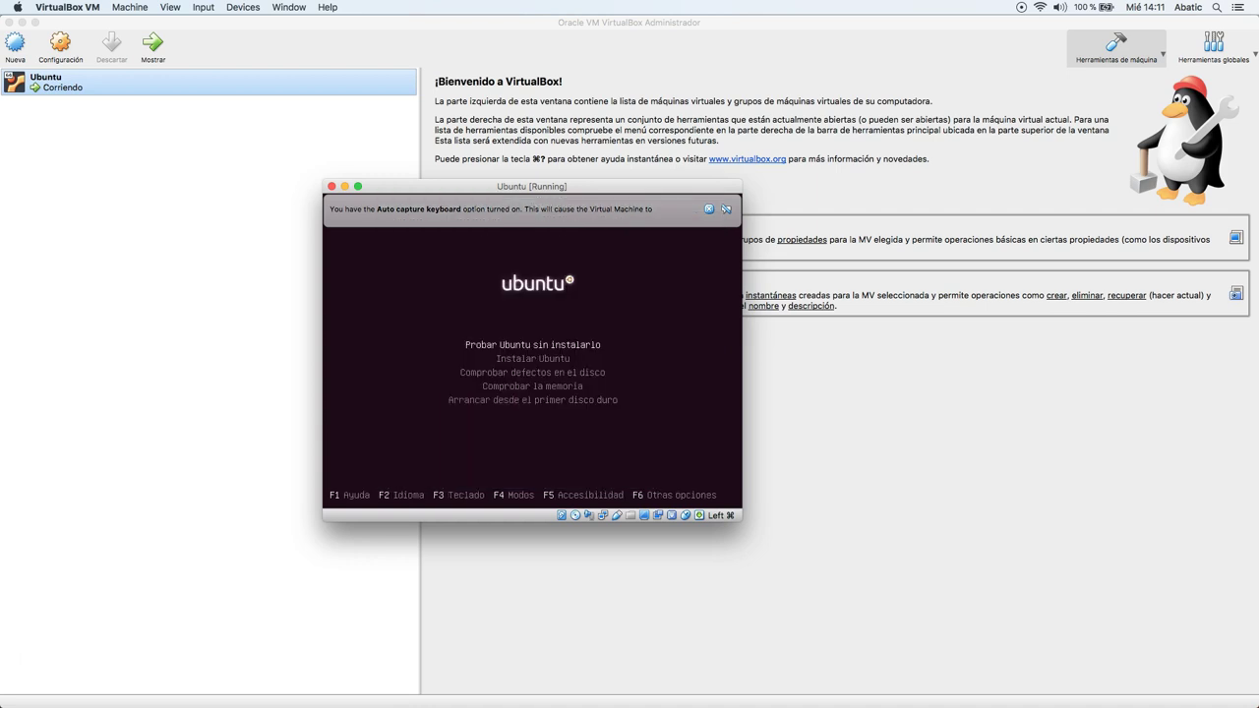
Browse the Spanish boot menu options, then select and launch Instalar Ubuntu.
key(Down)
key(Down)
key(Down)
key(Down)
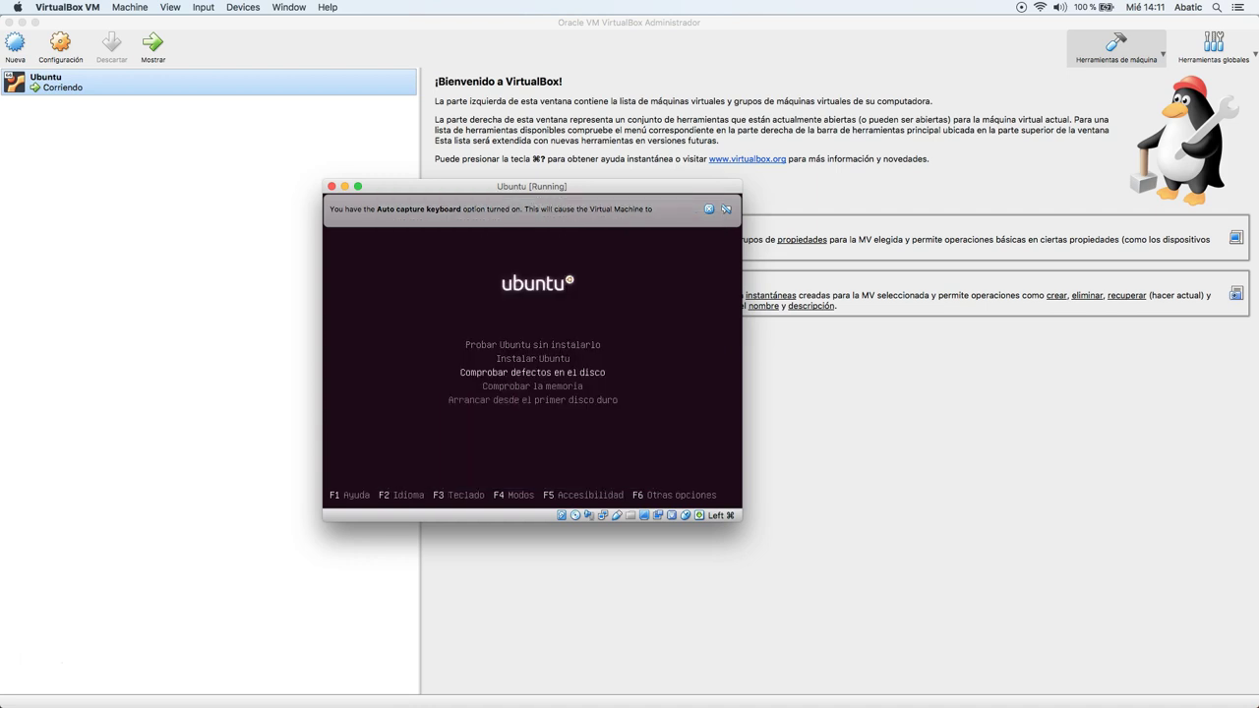
key(Up)
key(Up)
key(Up)
key(Up)
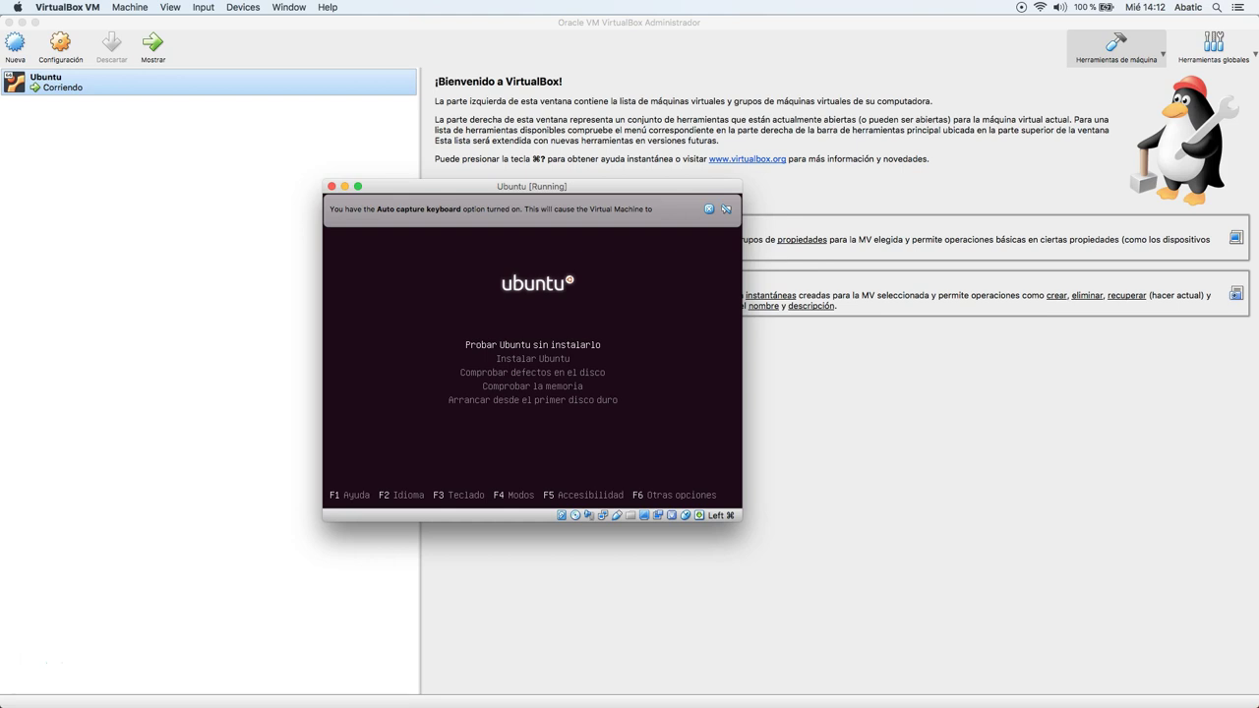
key(Down)
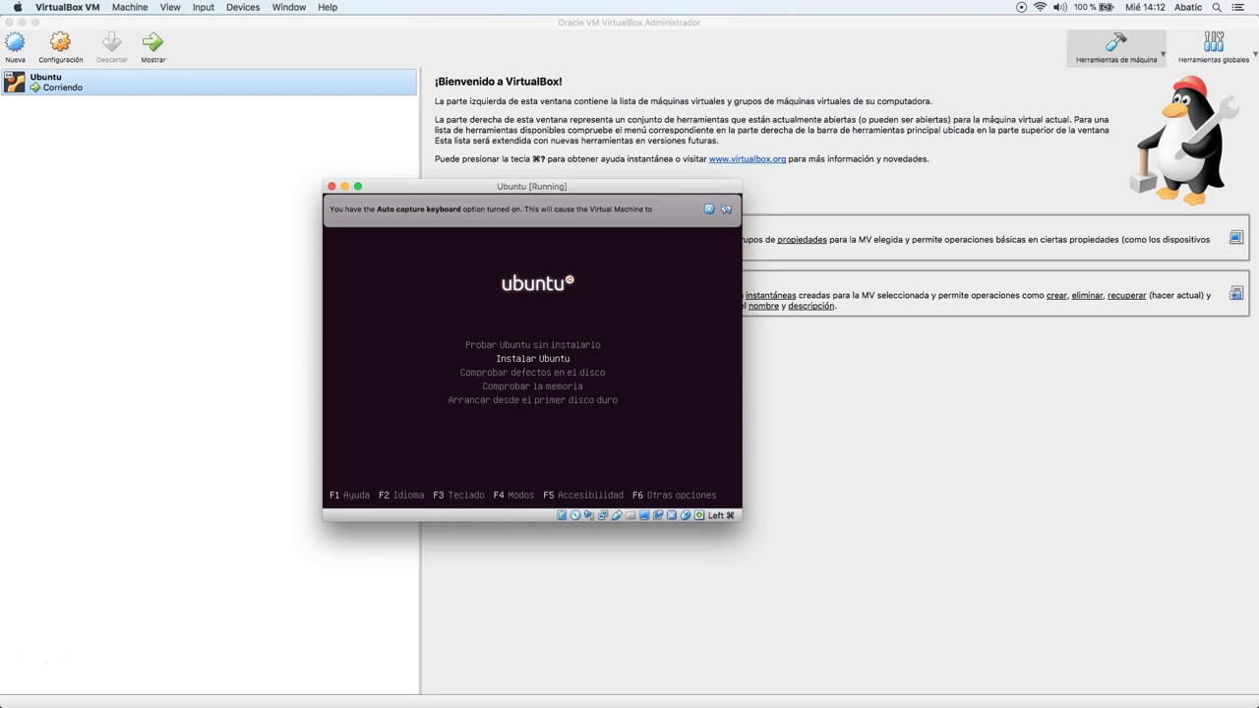
key(Down)
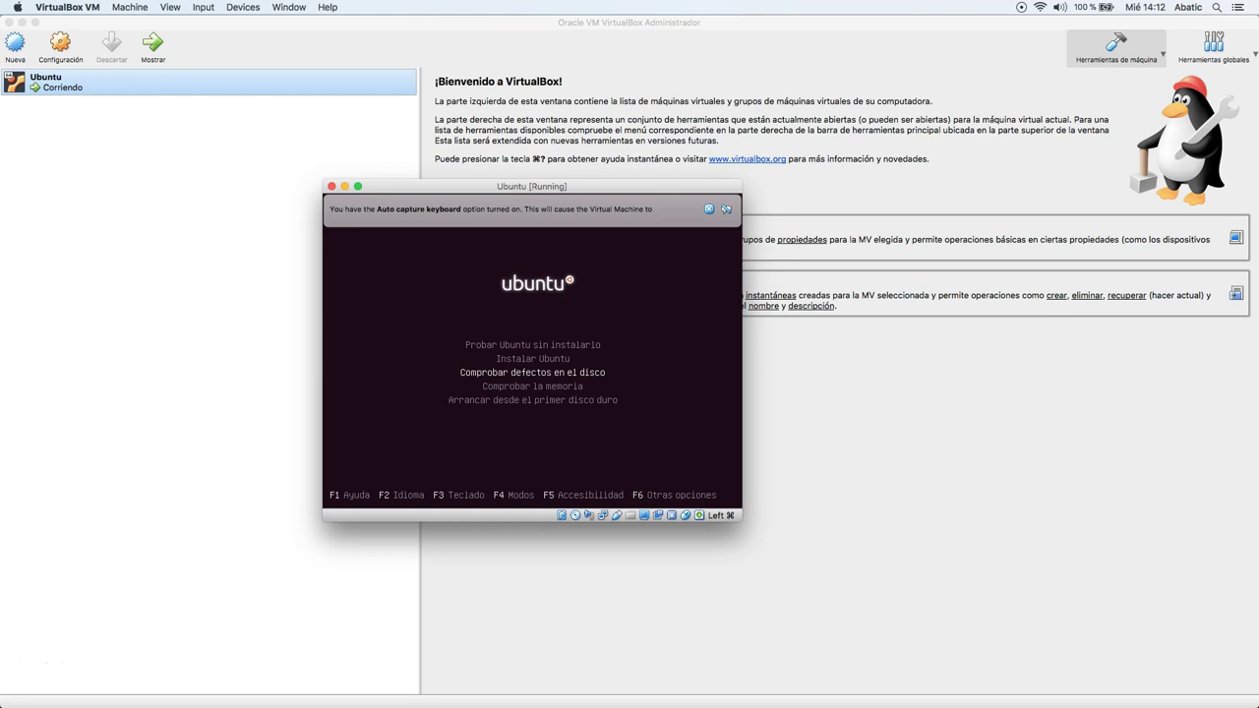
key(Down)
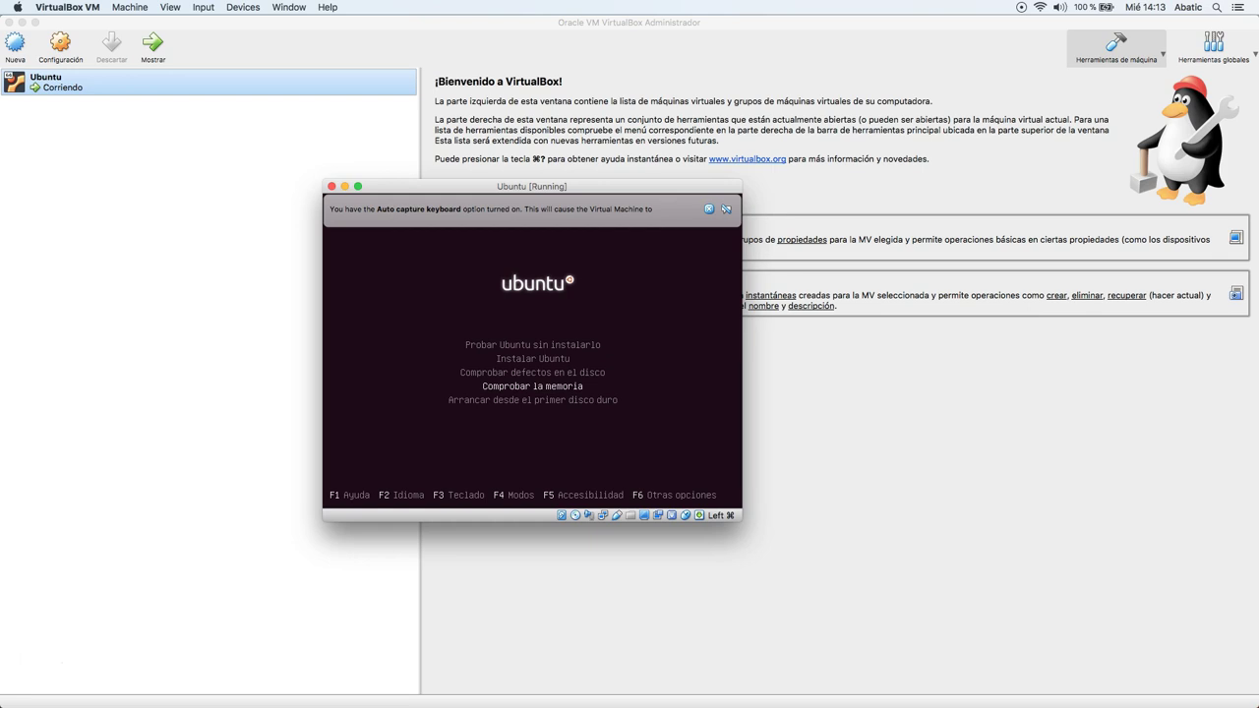
key(Down)
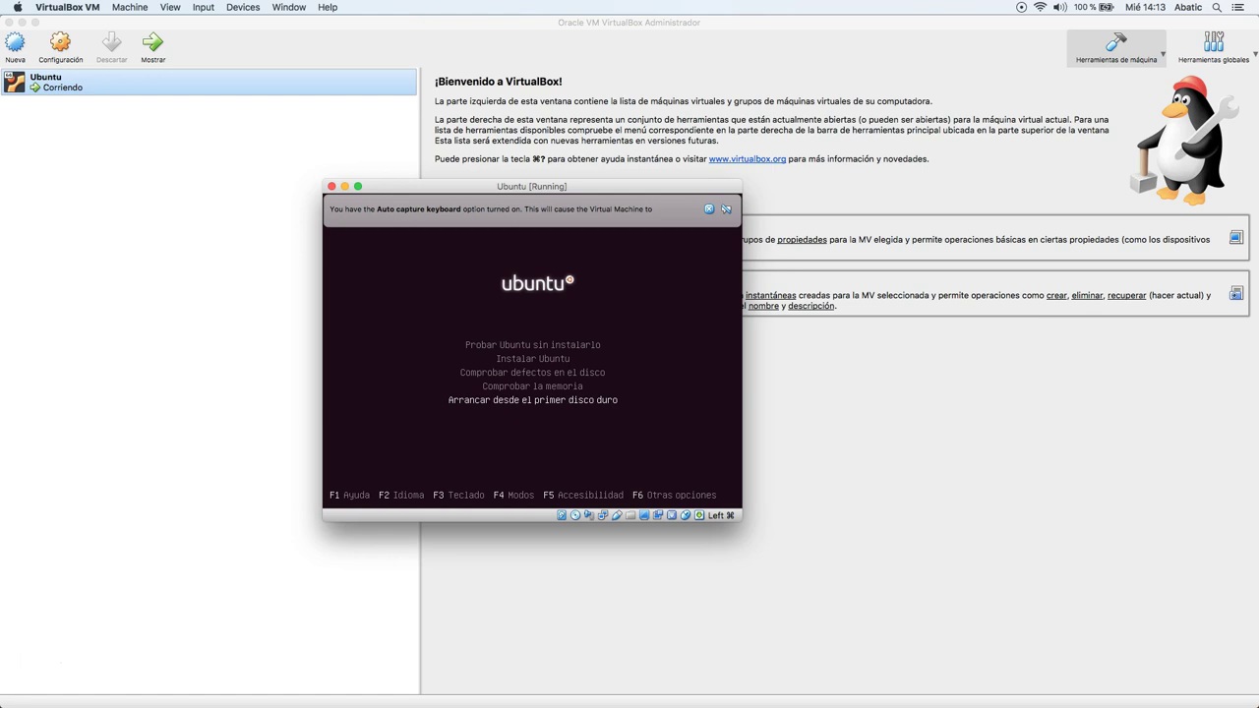
key(Up)
key(Up)
key(Up)
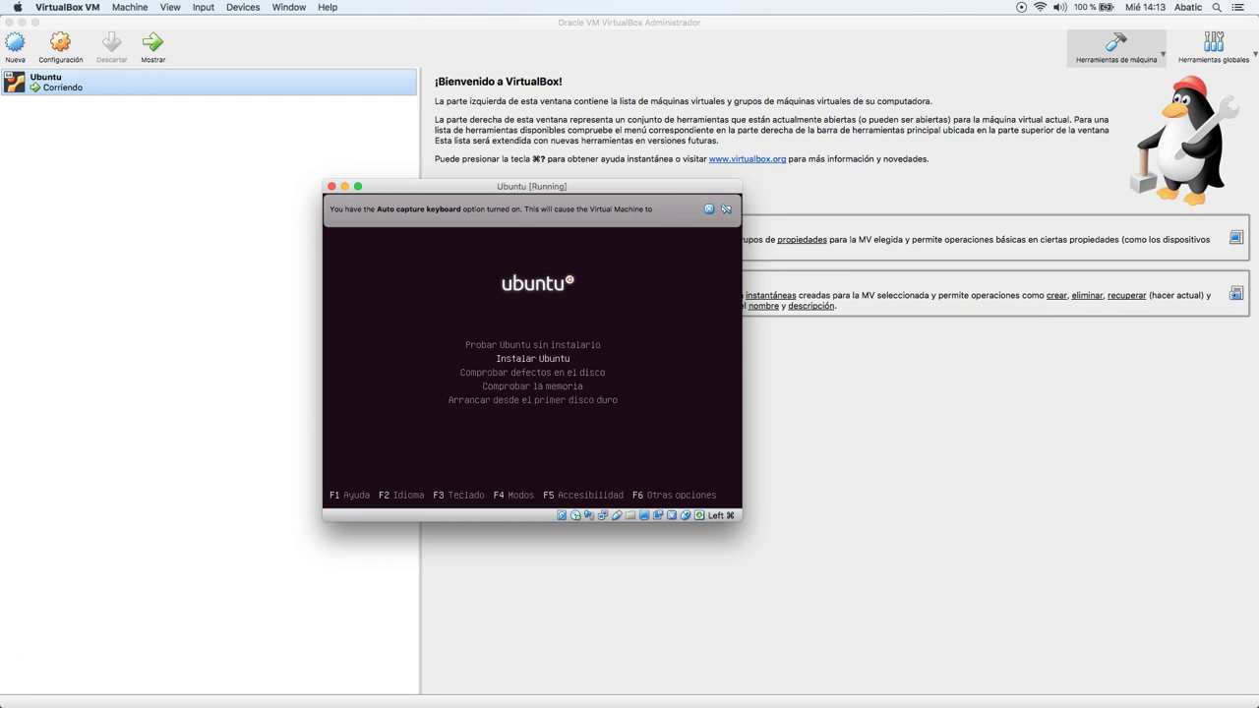
key(Return)
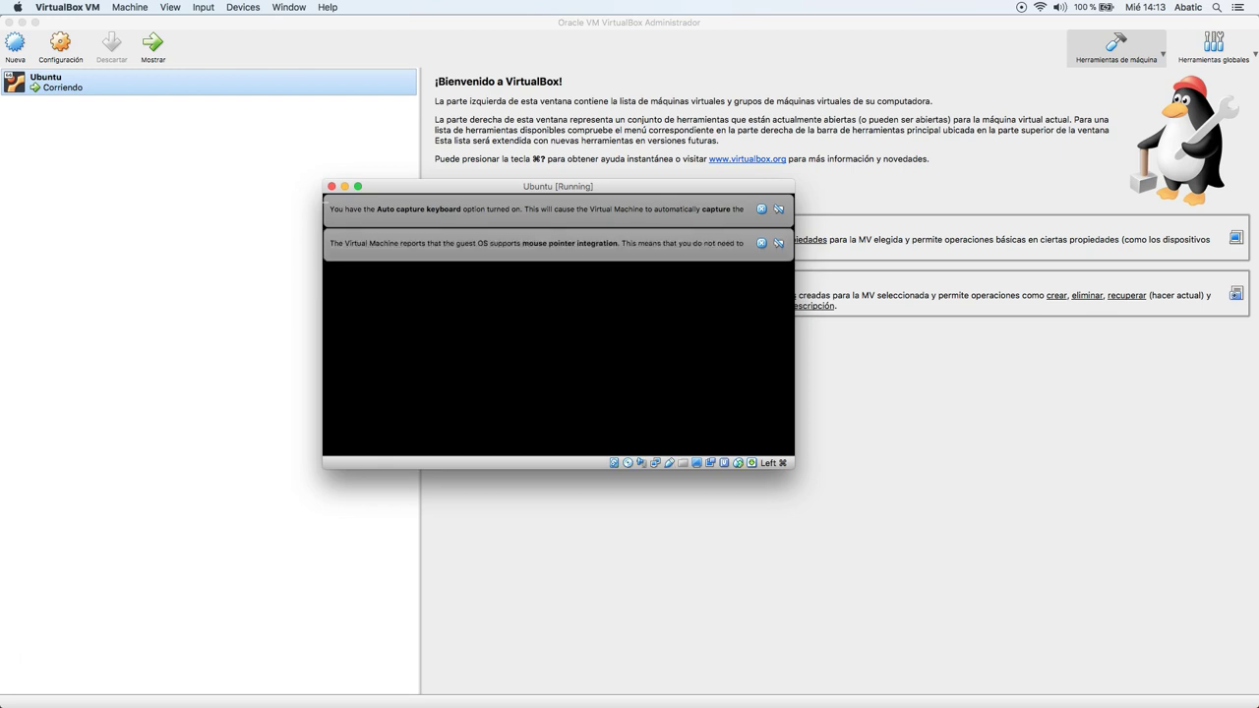
Close the mouse-integration and keyboard auto-capture notices and give the VM input focus.
click(760, 243)
click(760, 210)
click(554, 230)
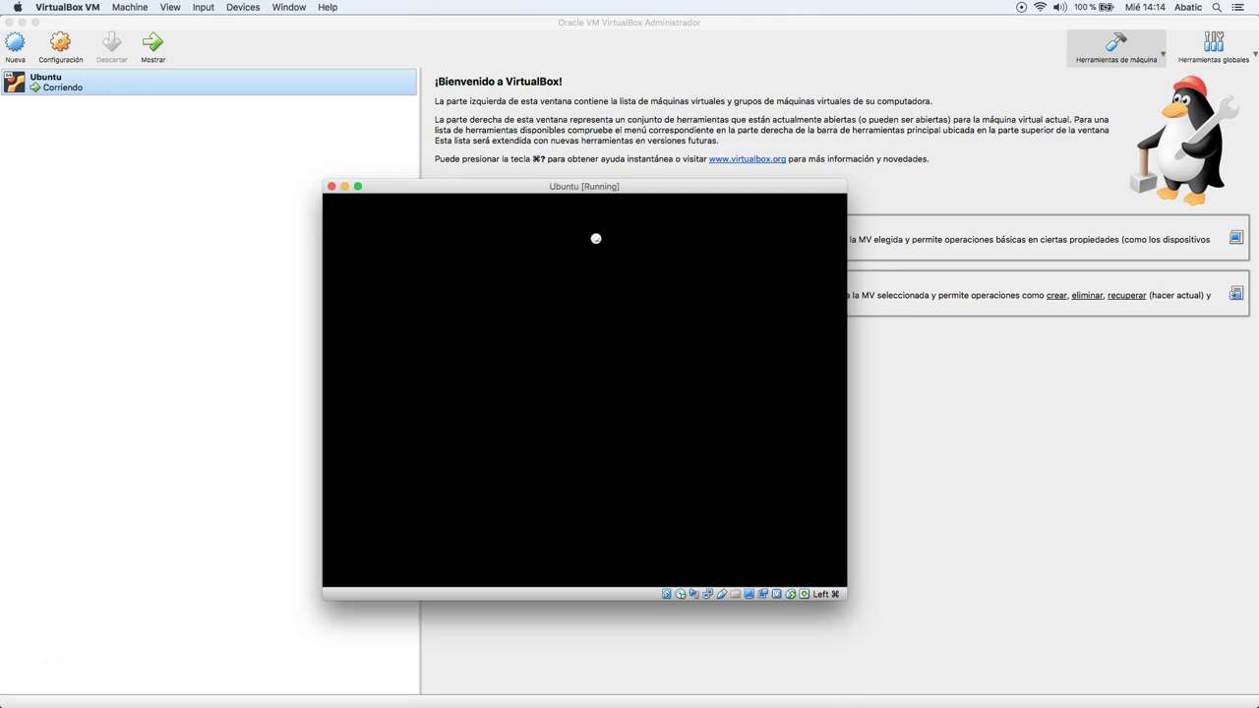
Work in the loaded Ubuntu desktop until the Install window opens.
click(620, 281)
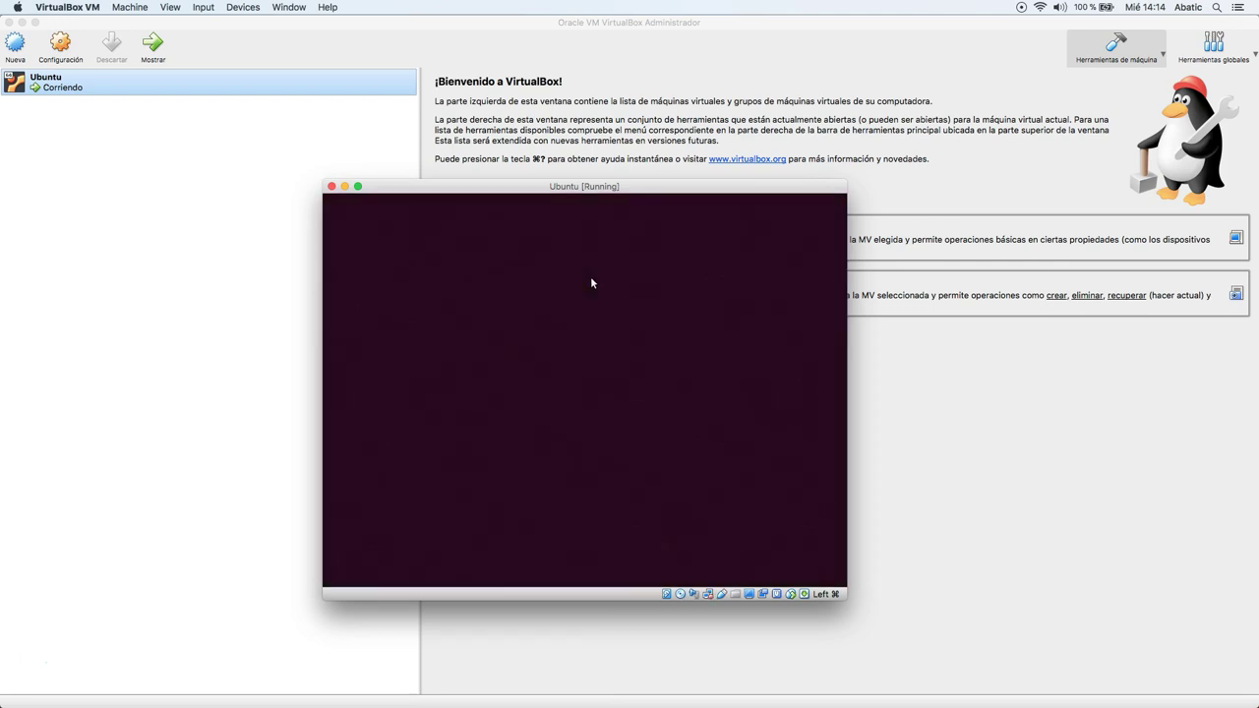
click(644, 259)
drag(649, 246, 716, 315)
click(562, 259)
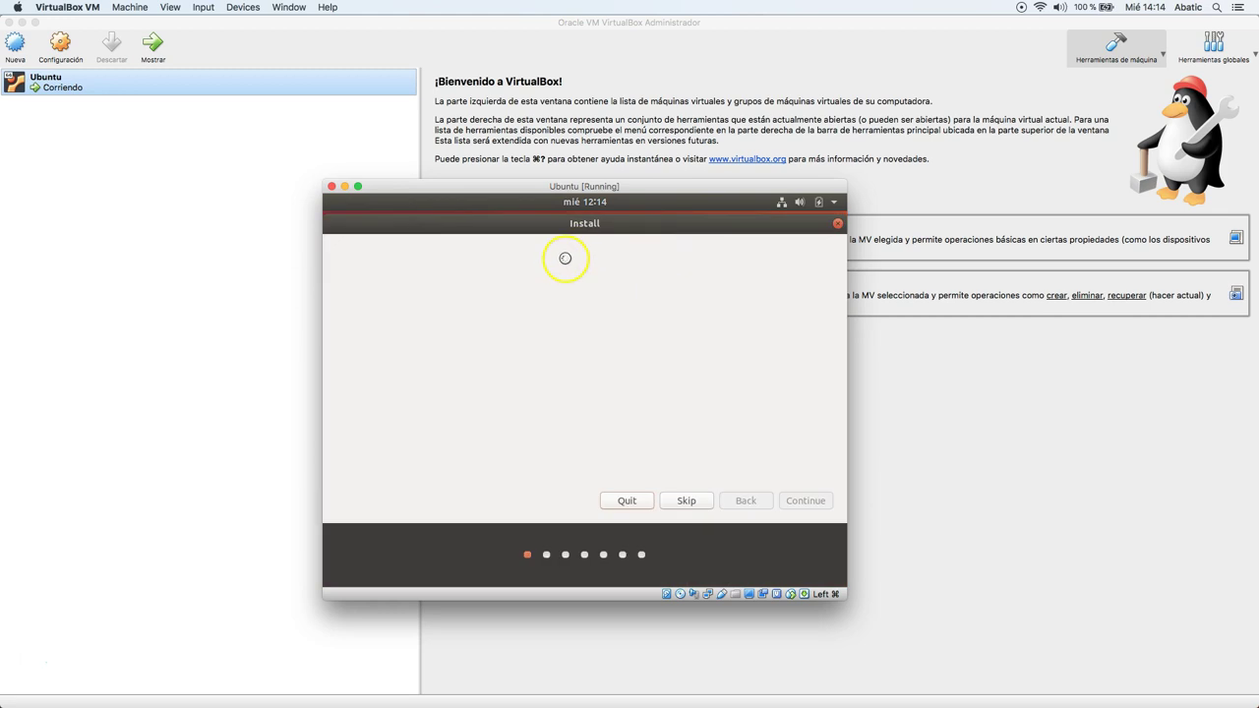
Keep Español as the installer language and continue past the welcome page.
click(622, 253)
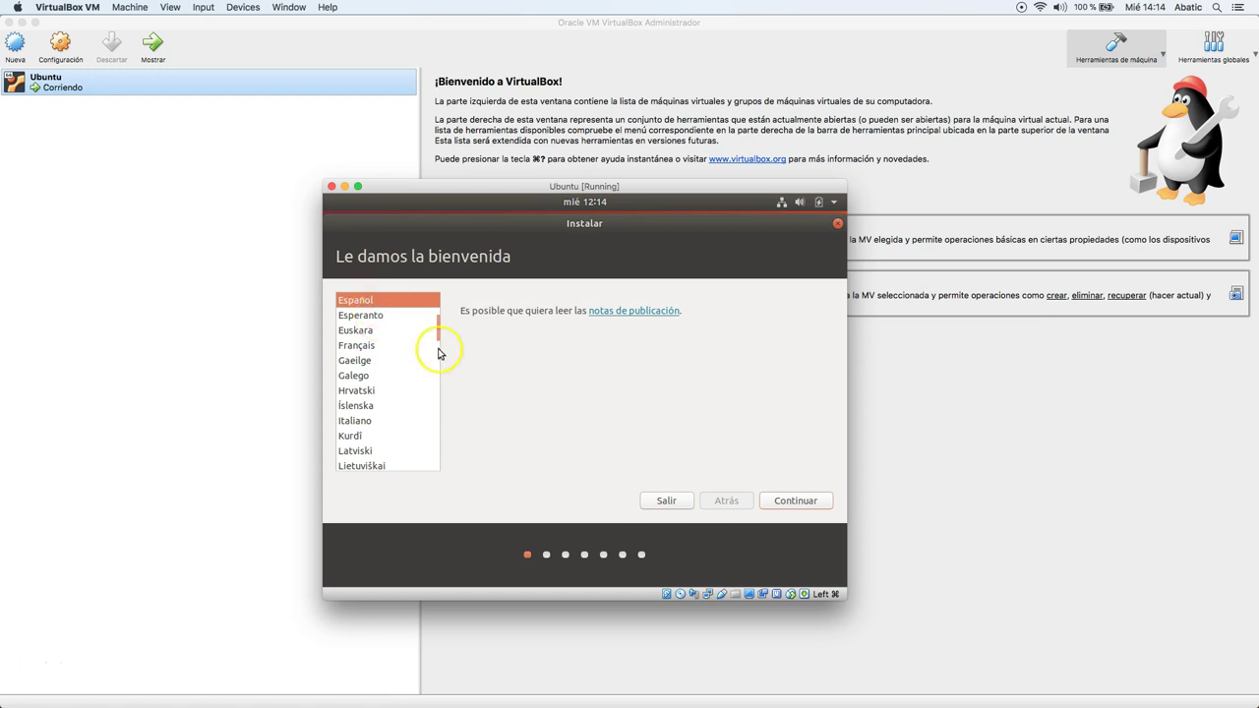
click(799, 506)
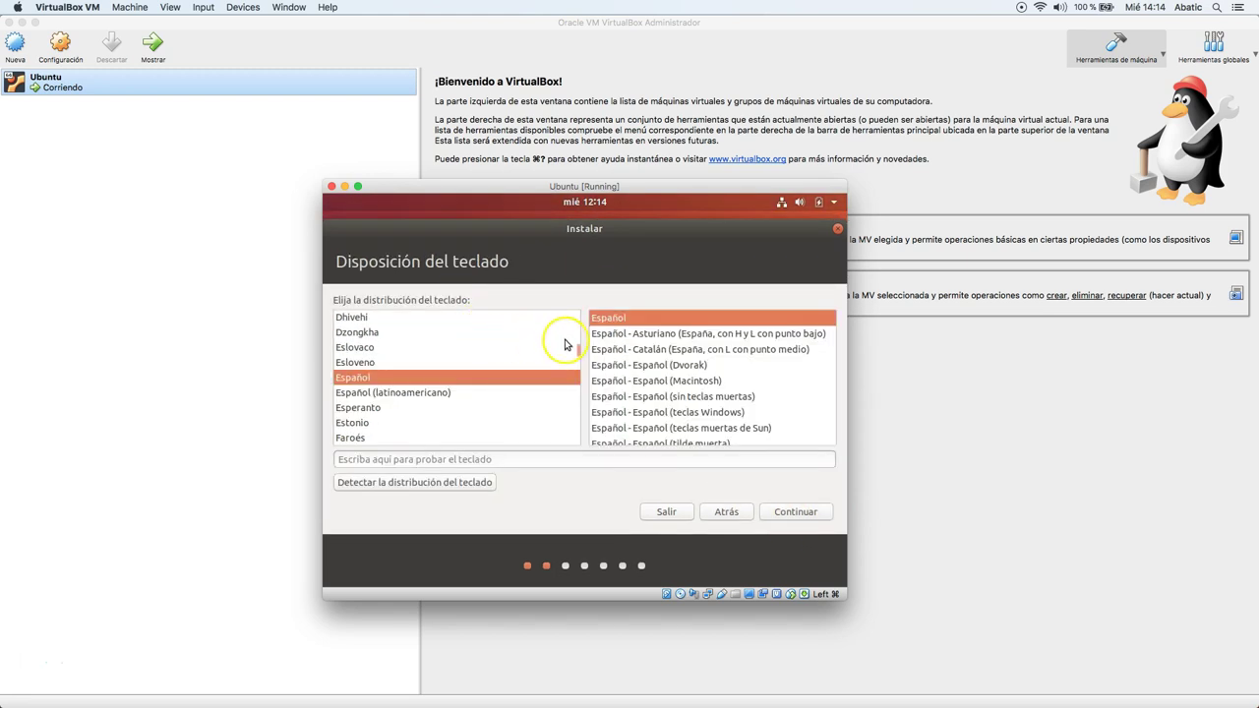
Keep Español as both the keyboard layout and its variant, then continue.
click(421, 376)
click(647, 318)
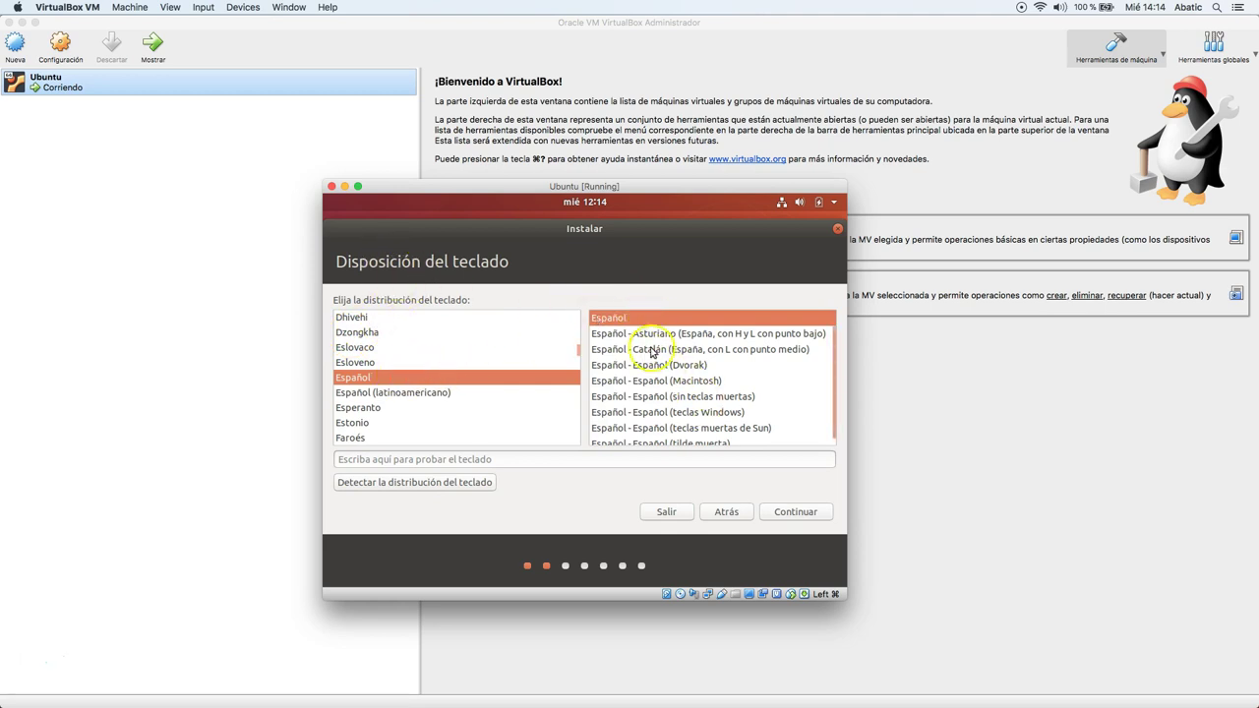
click(778, 513)
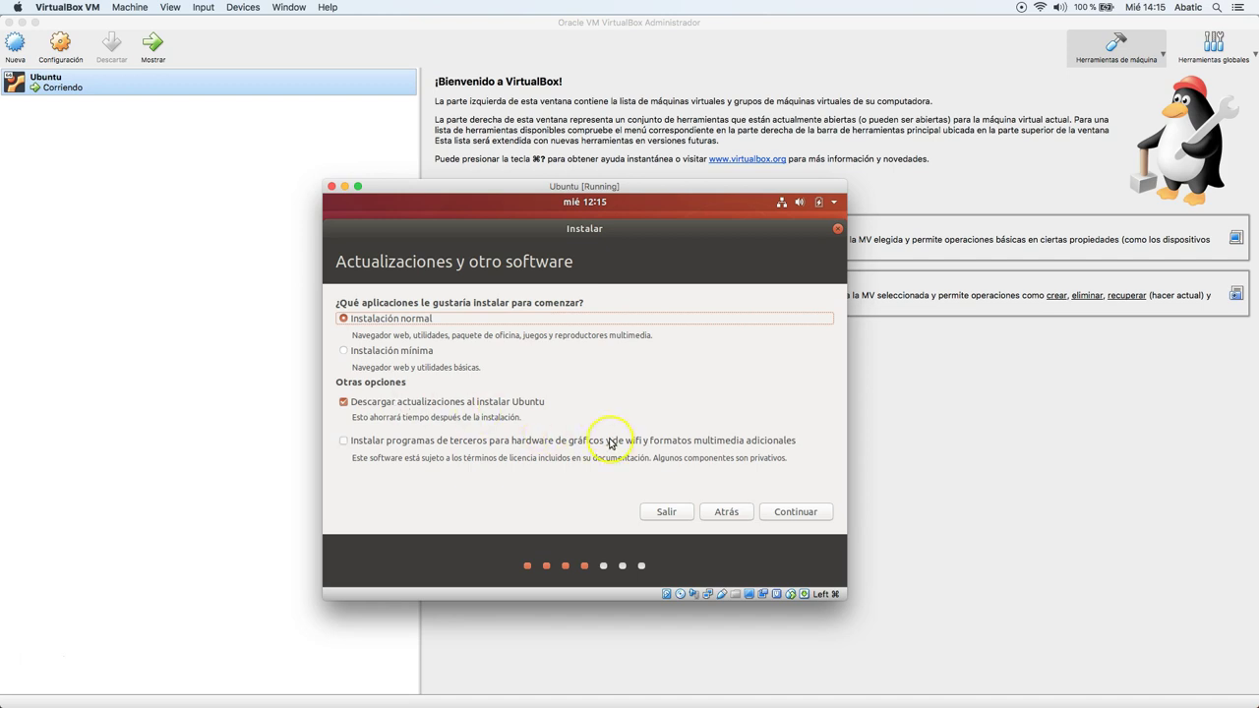
Uncheck Descargar actualizaciones al instalar Ubuntu, keeping Instalación normal, and continue.
click(515, 400)
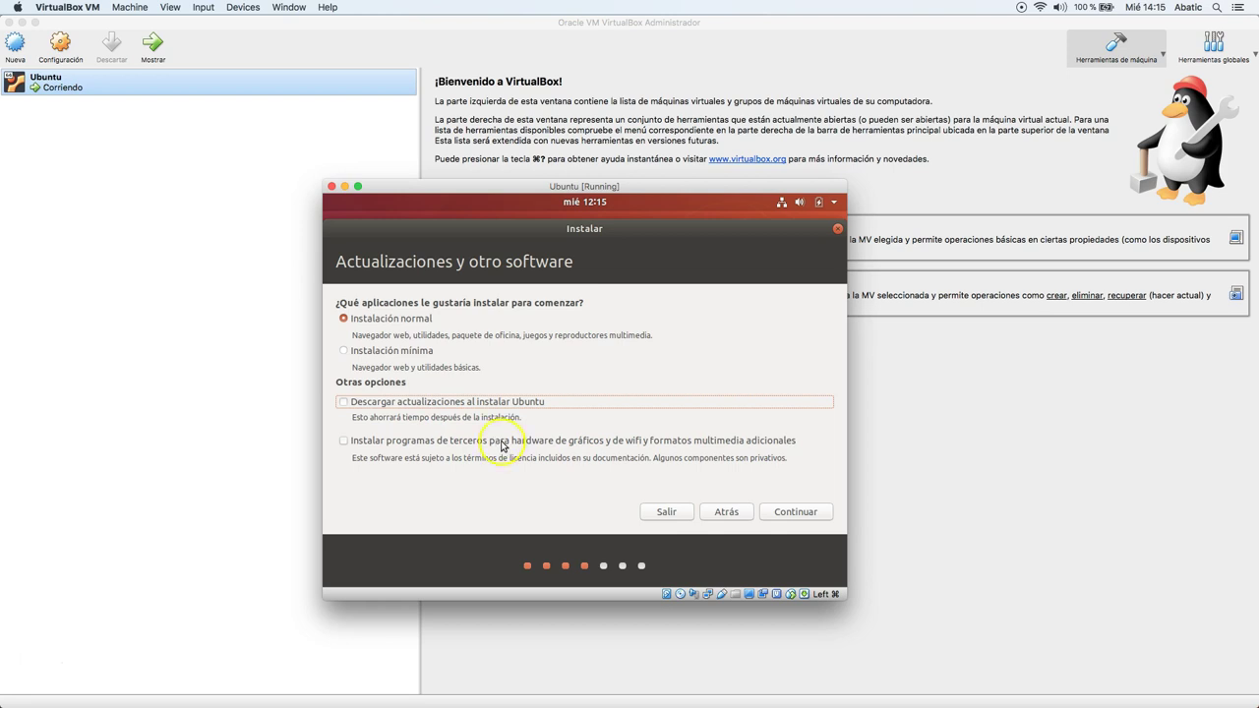
click(775, 518)
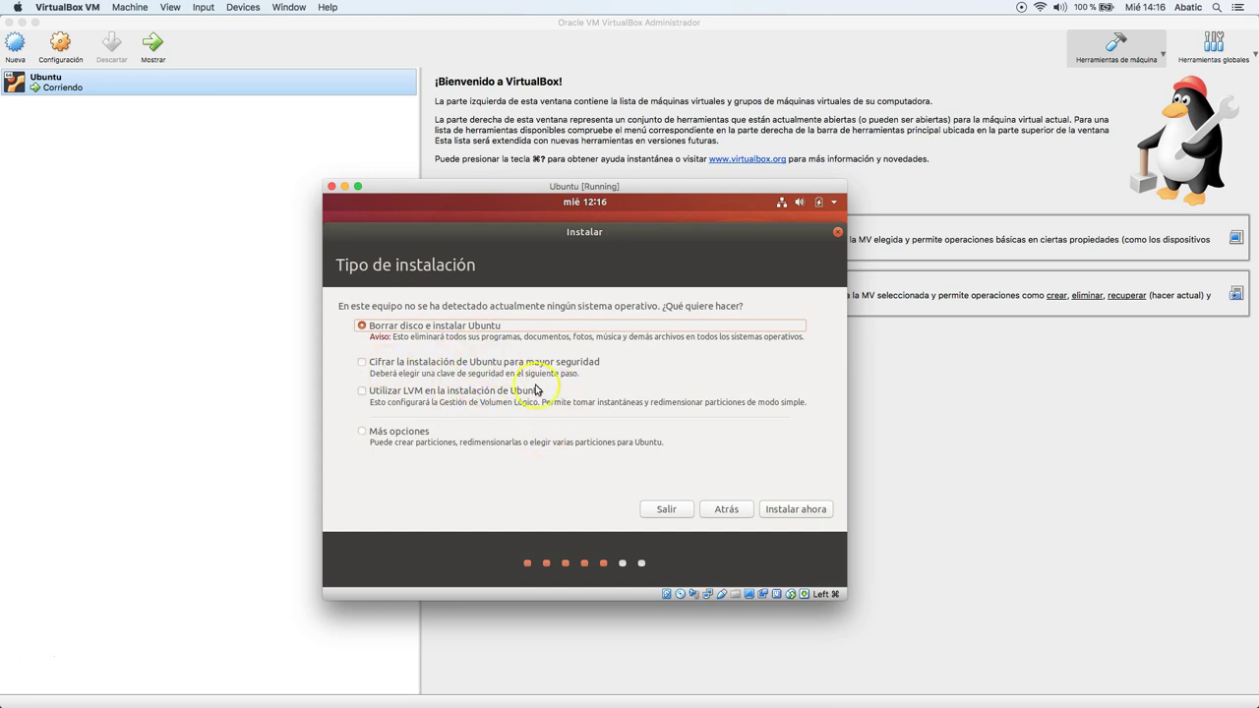
Choose the Más opciones installation type and continue to manual partitioning.
click(363, 363)
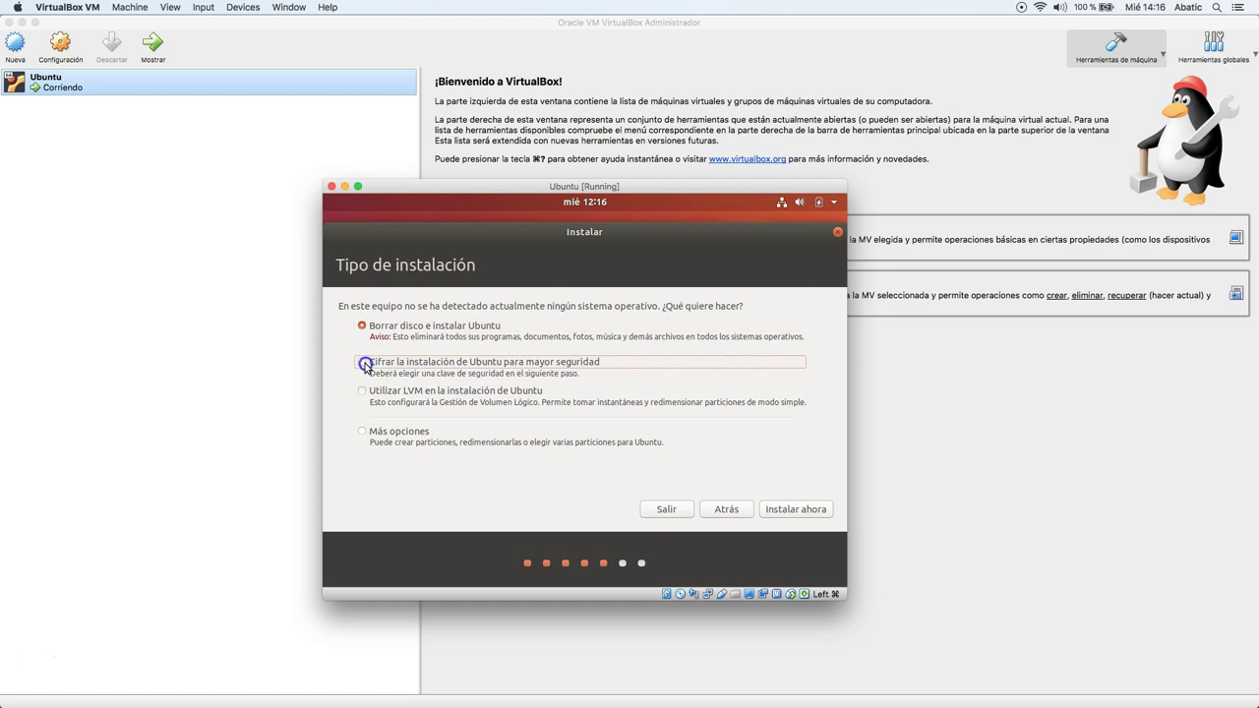
click(364, 393)
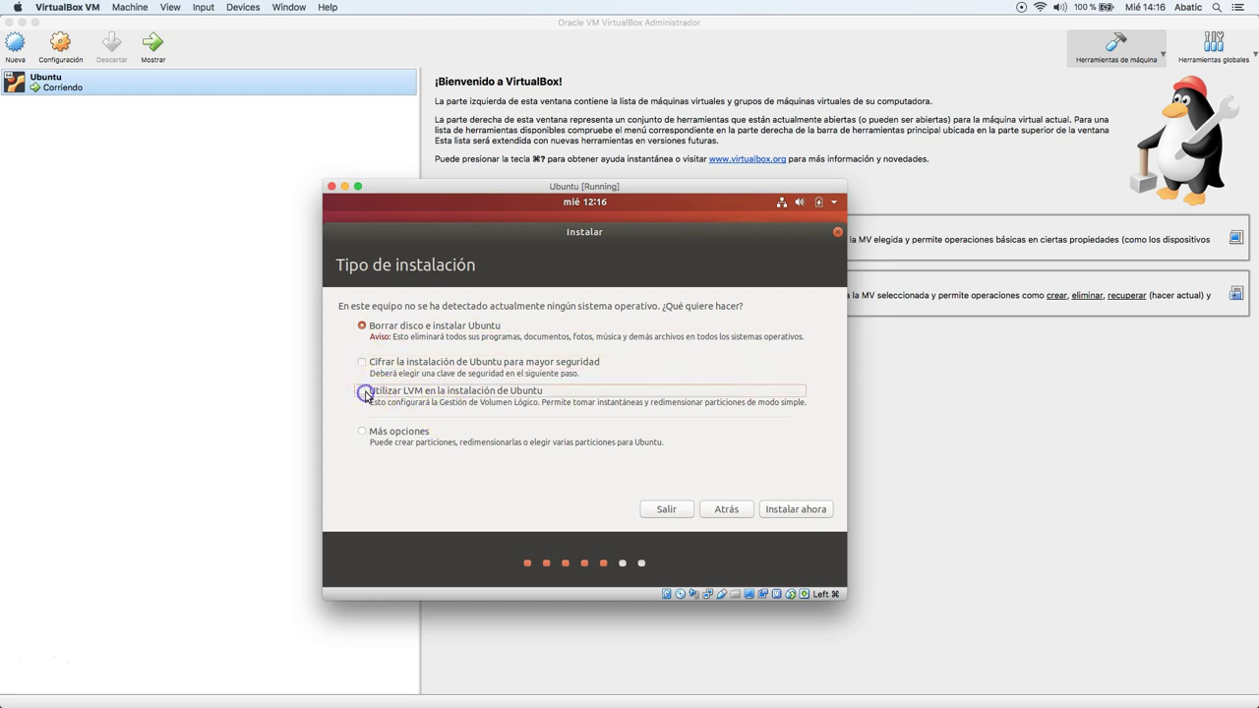
click(362, 433)
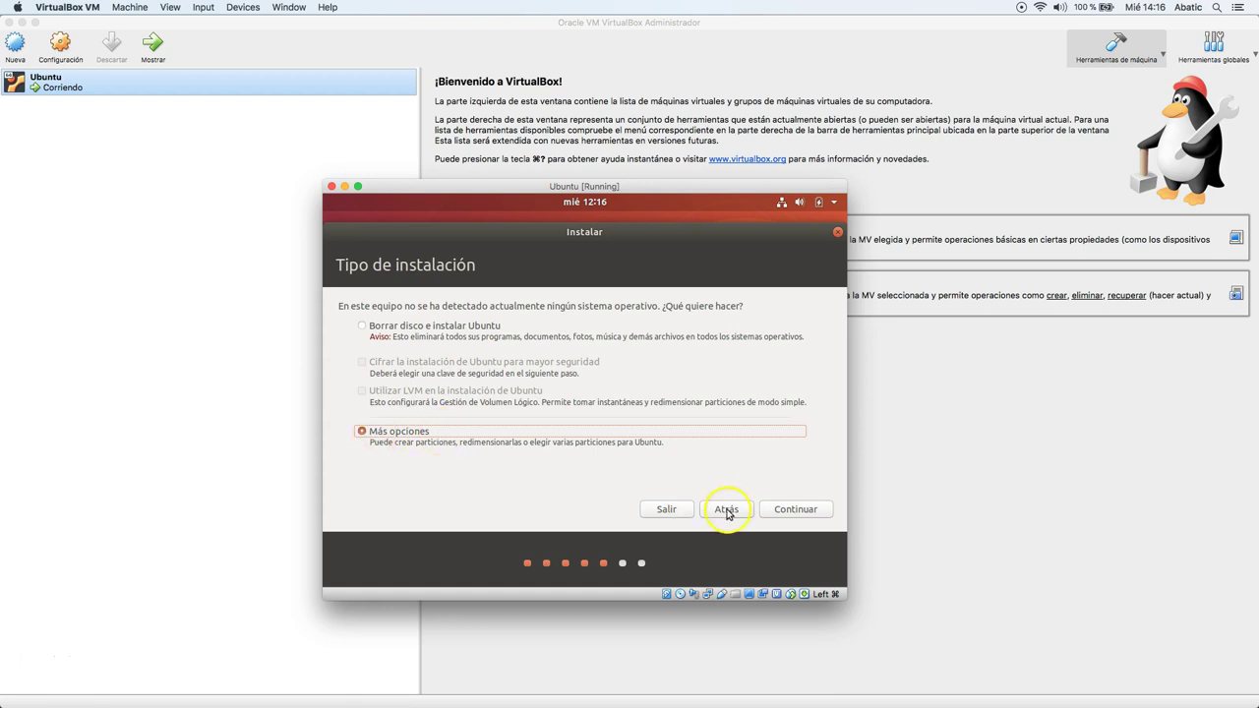
click(793, 510)
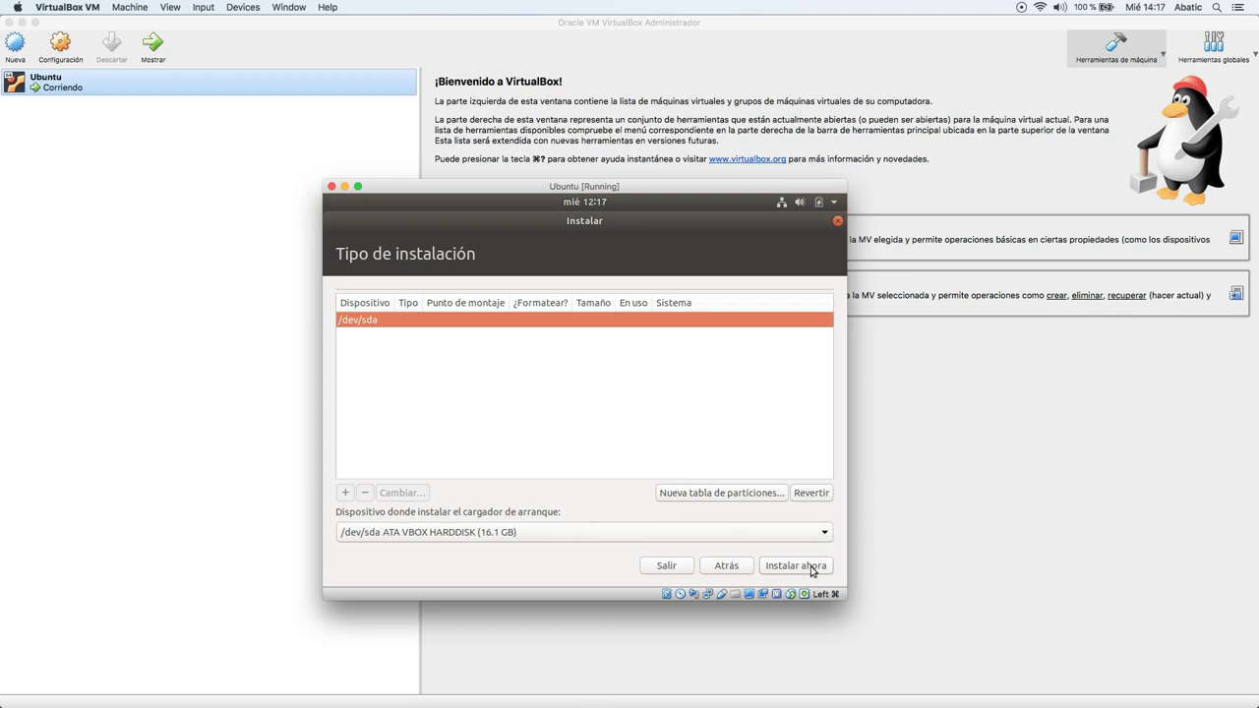
Create a new empty partition table on /dev/sda and select its 16106 MB free space.
click(749, 502)
click(750, 499)
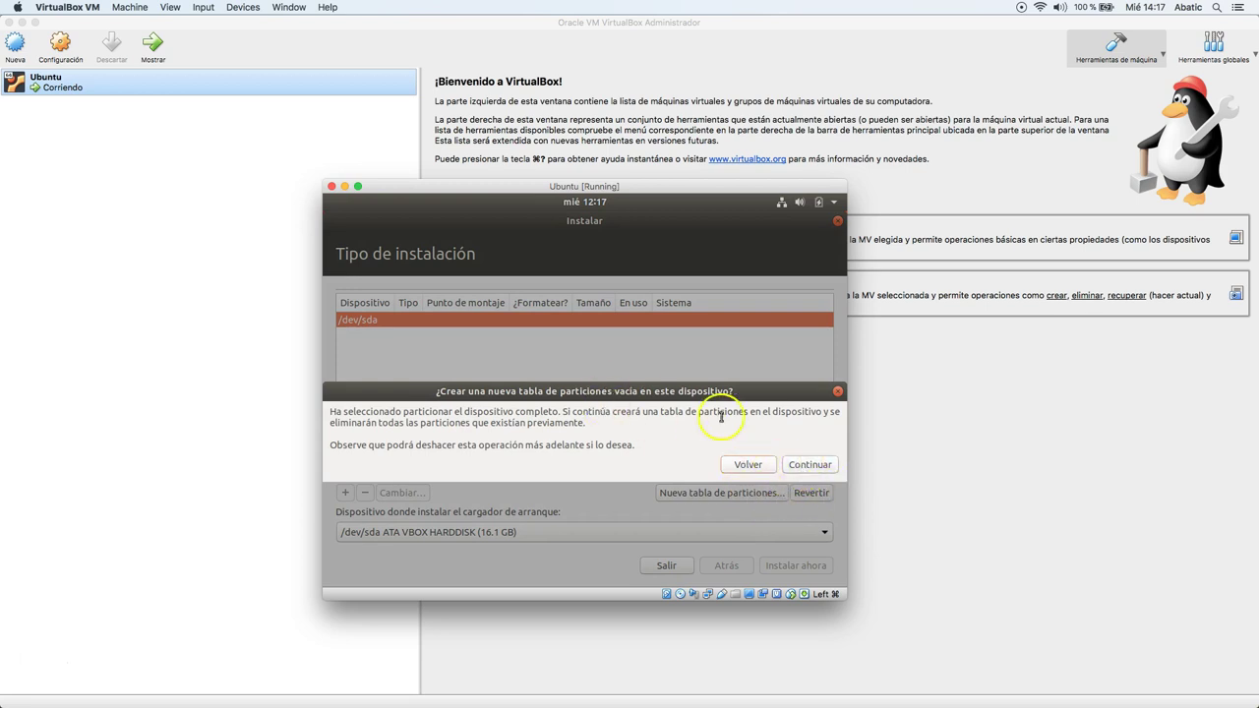
click(805, 466)
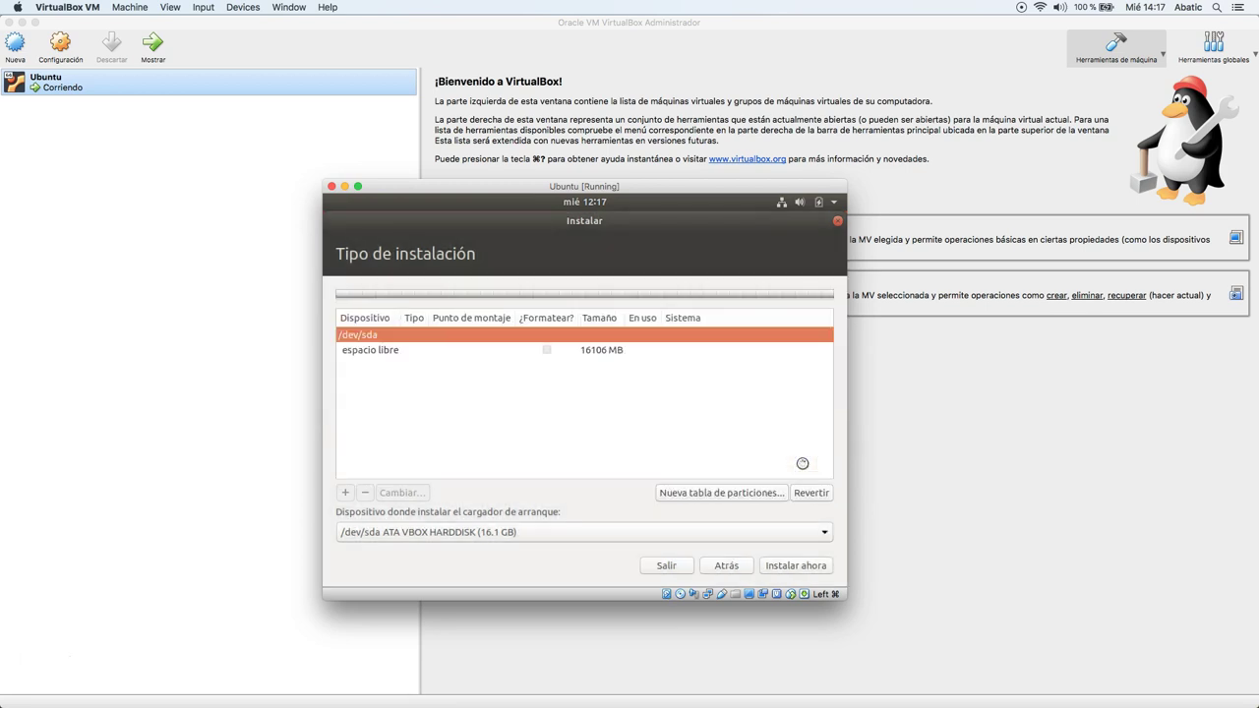
click(427, 352)
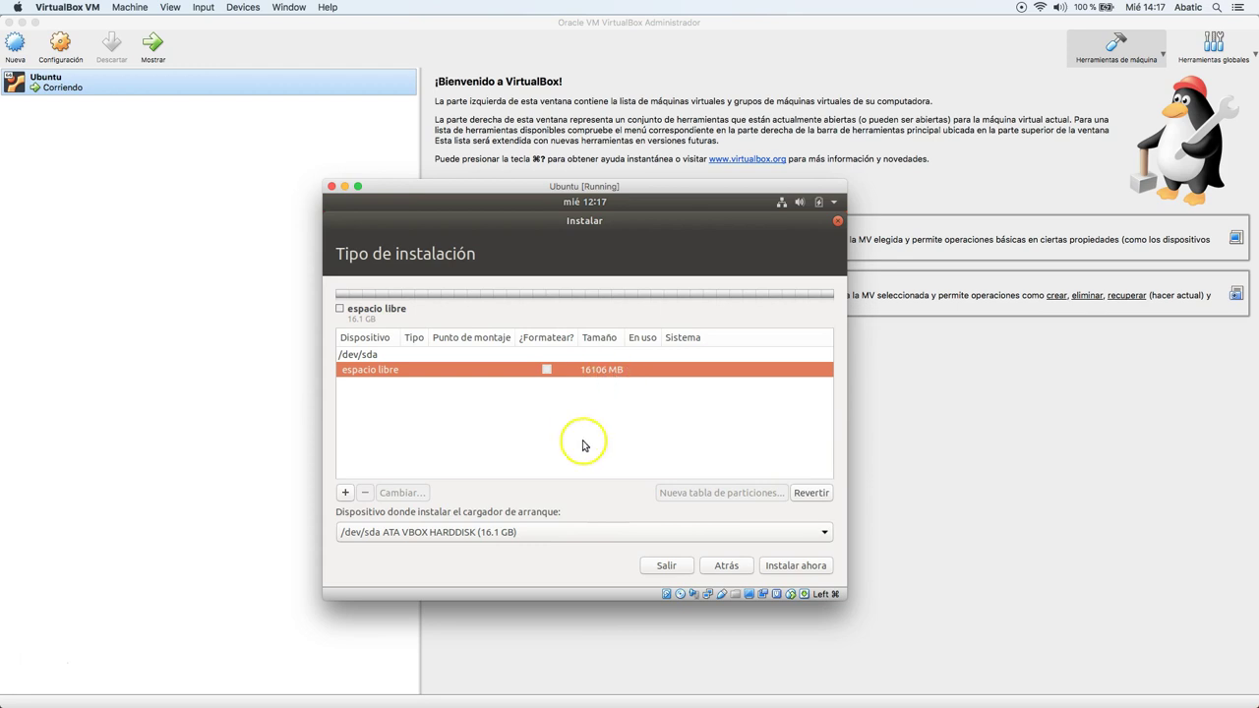
Create an 8000 MB primary ext4 partition mounted at / in the free space.
click(347, 494)
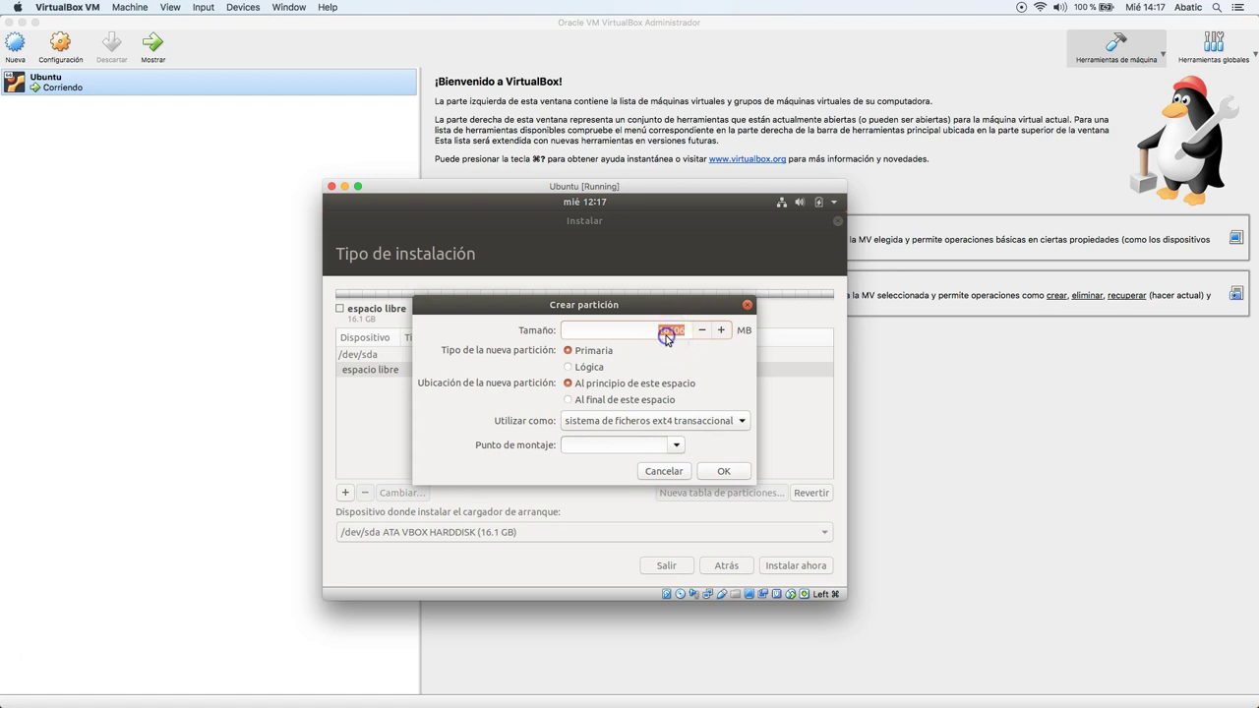
text(8000)
click(600, 421)
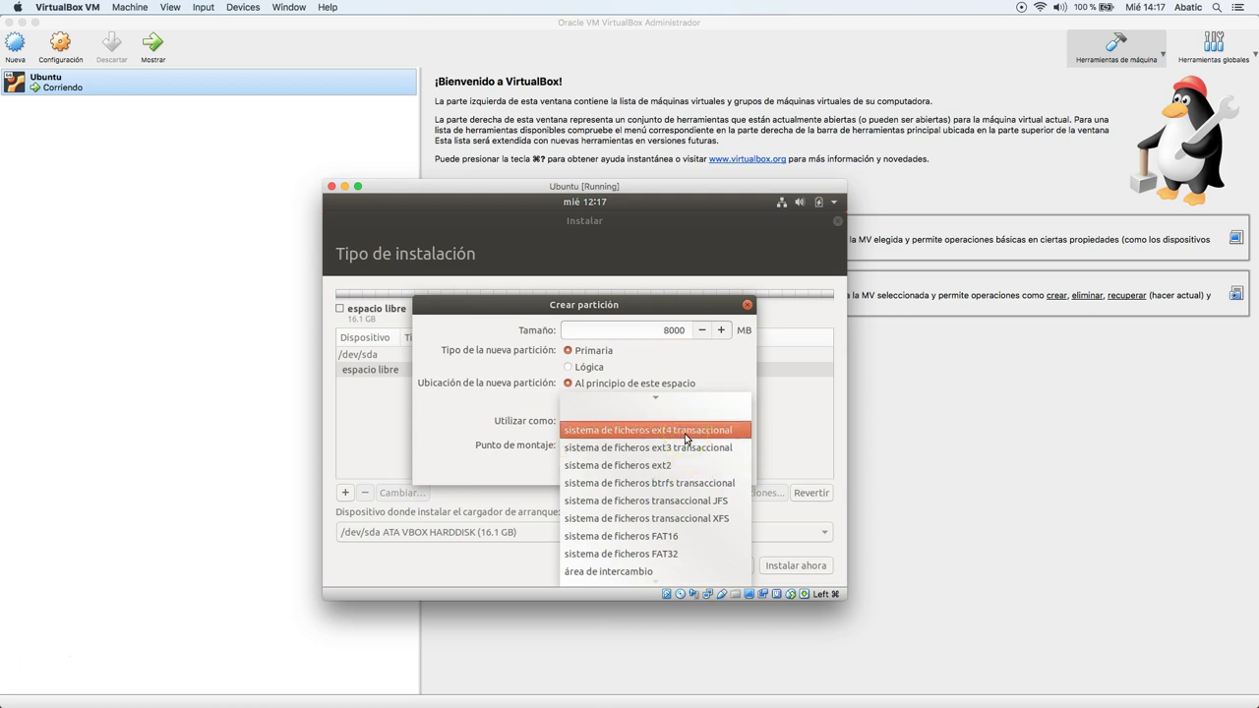
click(685, 434)
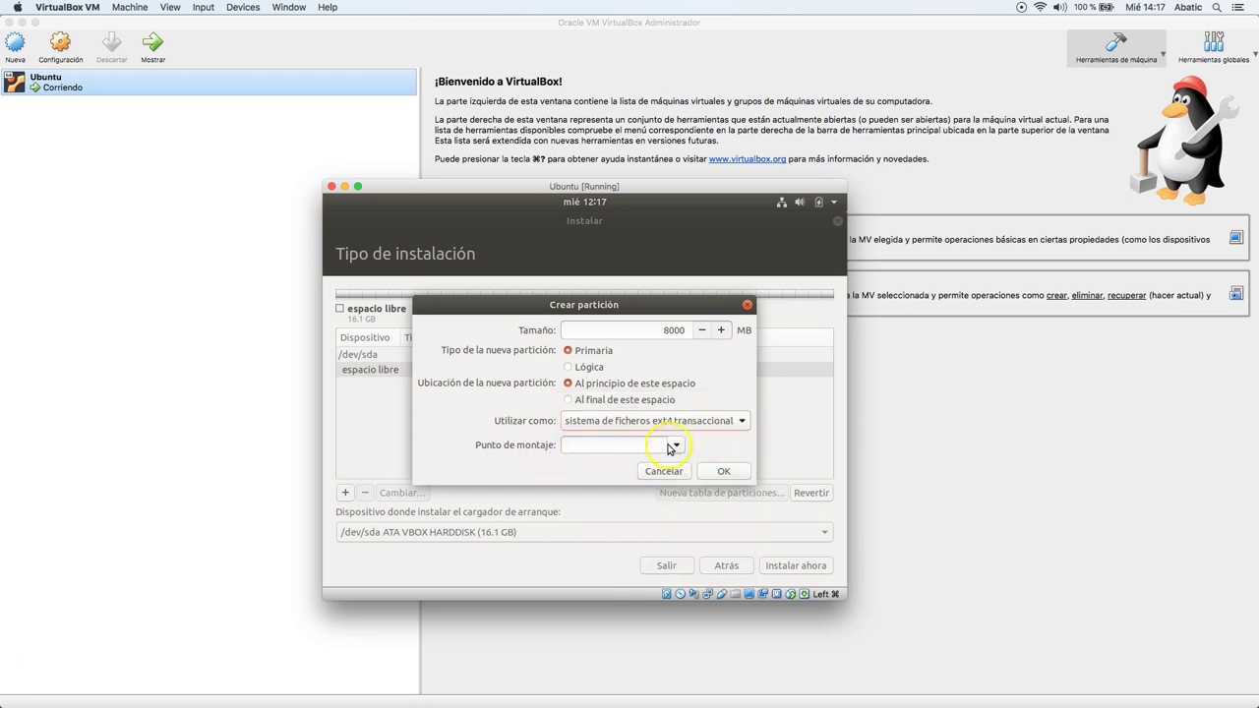
click(676, 444)
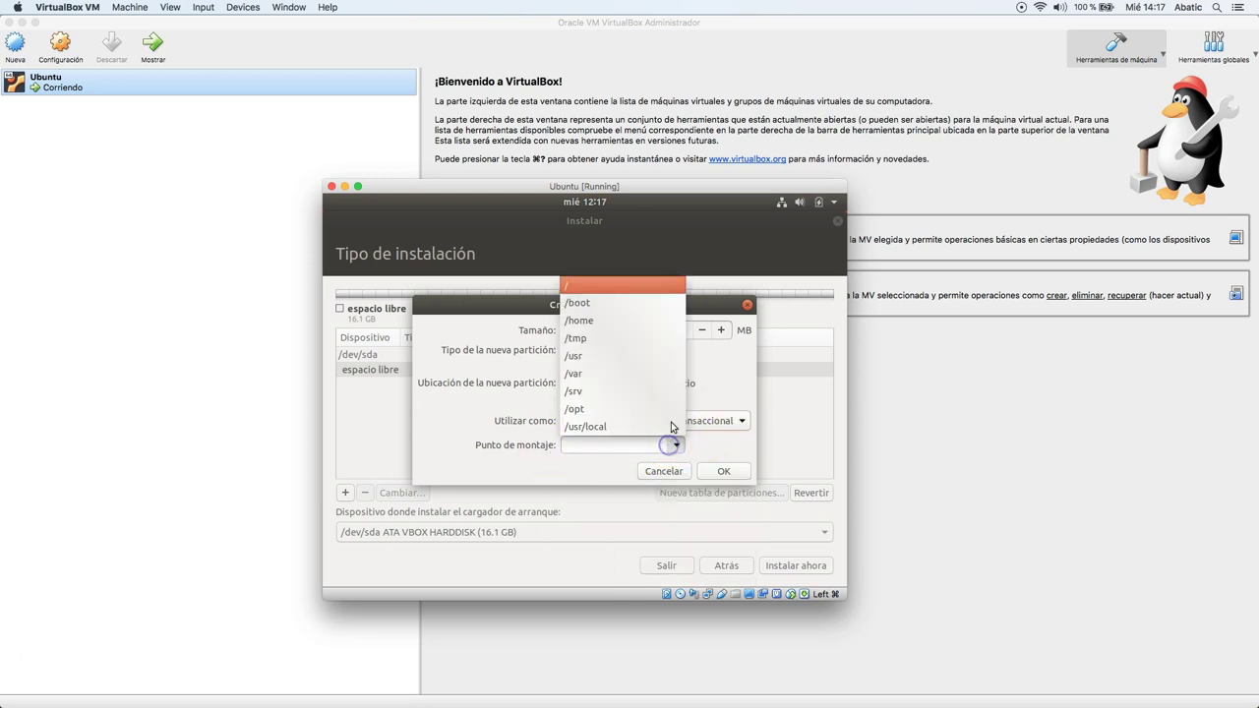
click(572, 287)
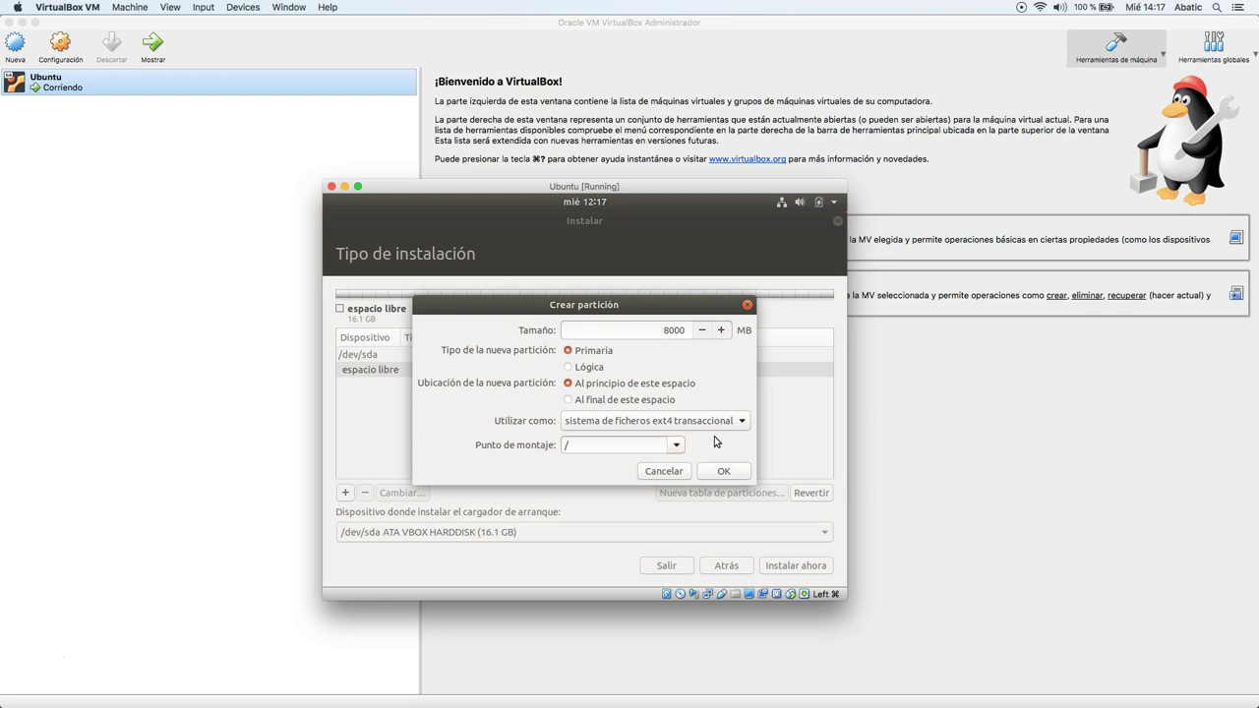
click(663, 444)
click(644, 438)
click(578, 448)
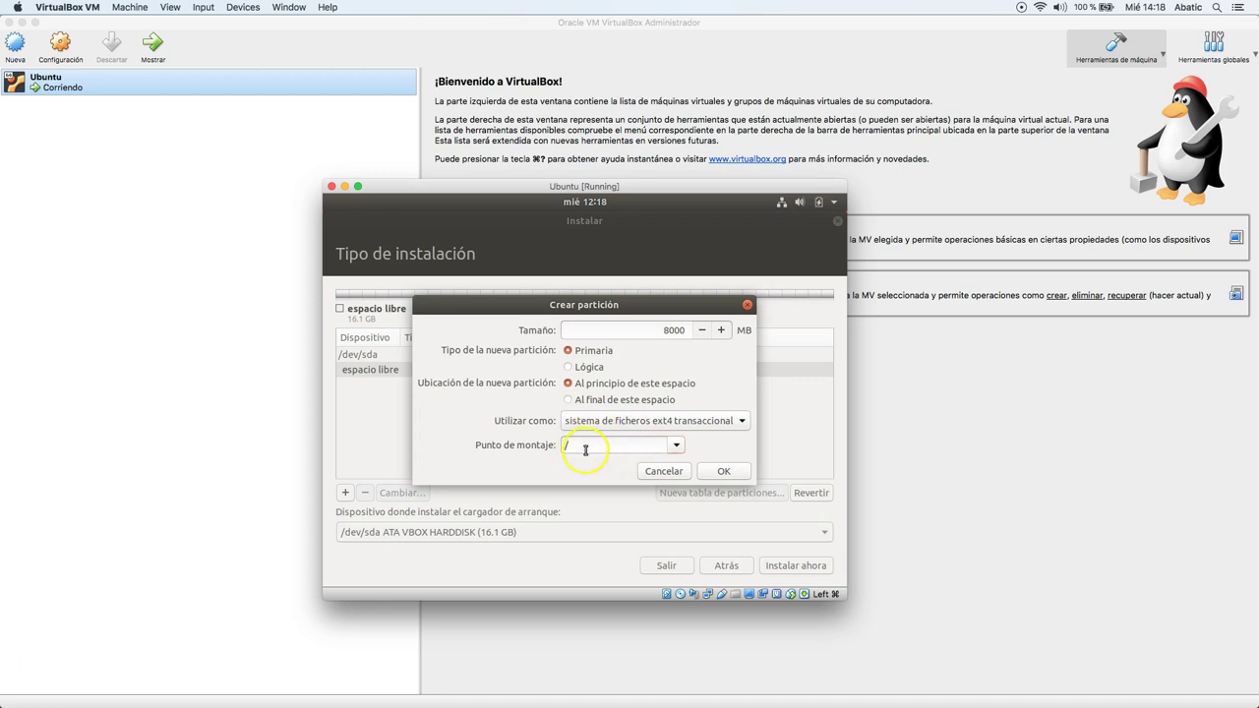
click(724, 471)
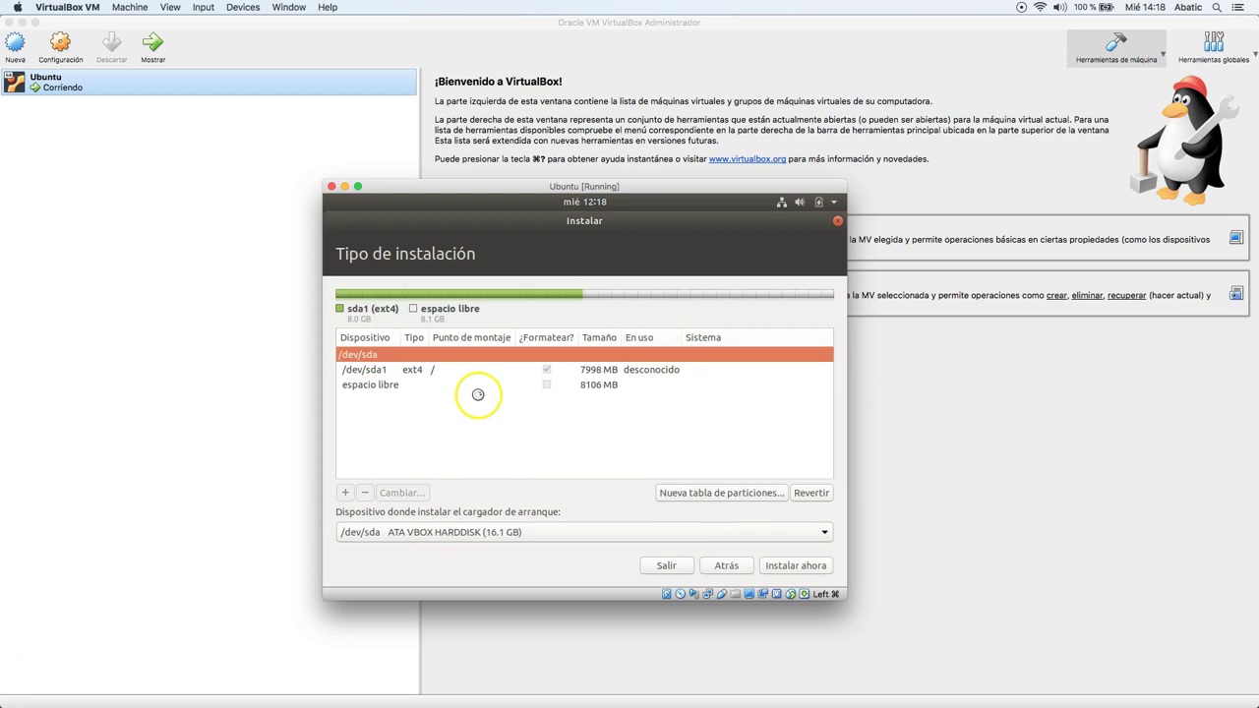
Create a 6000 MB logical ext4 partition mounted at /home from the remaining free space.
click(587, 385)
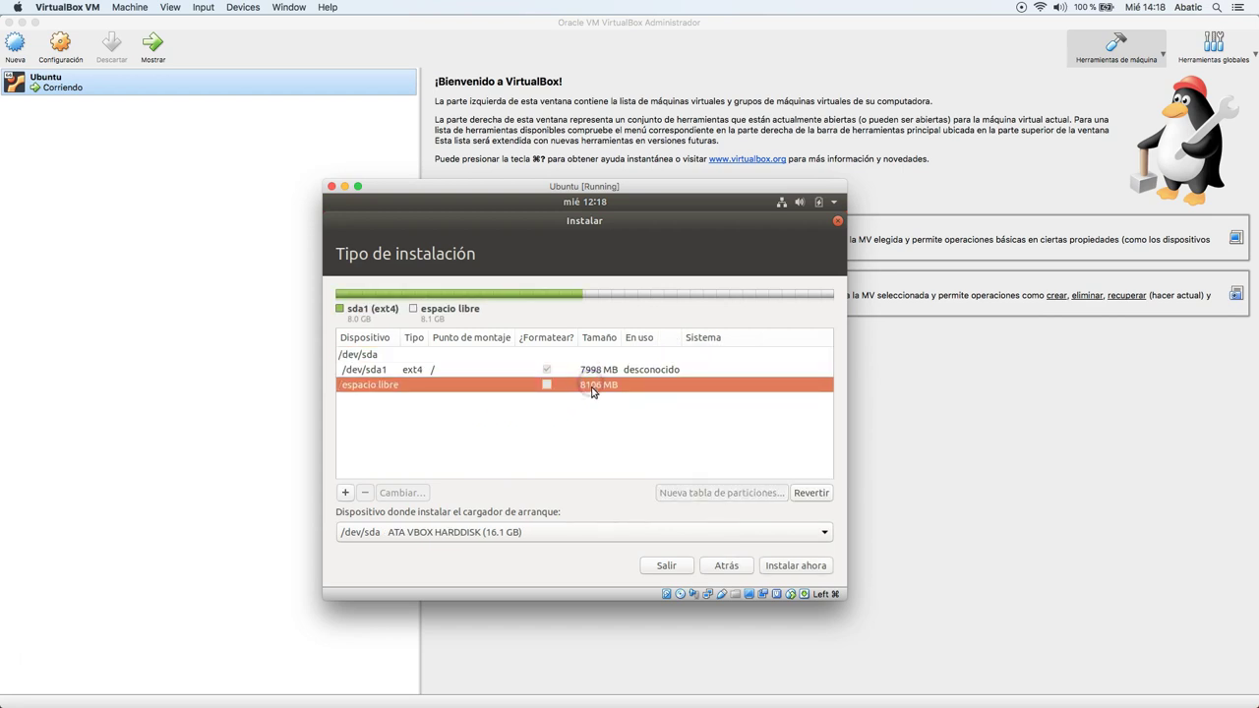
click(588, 371)
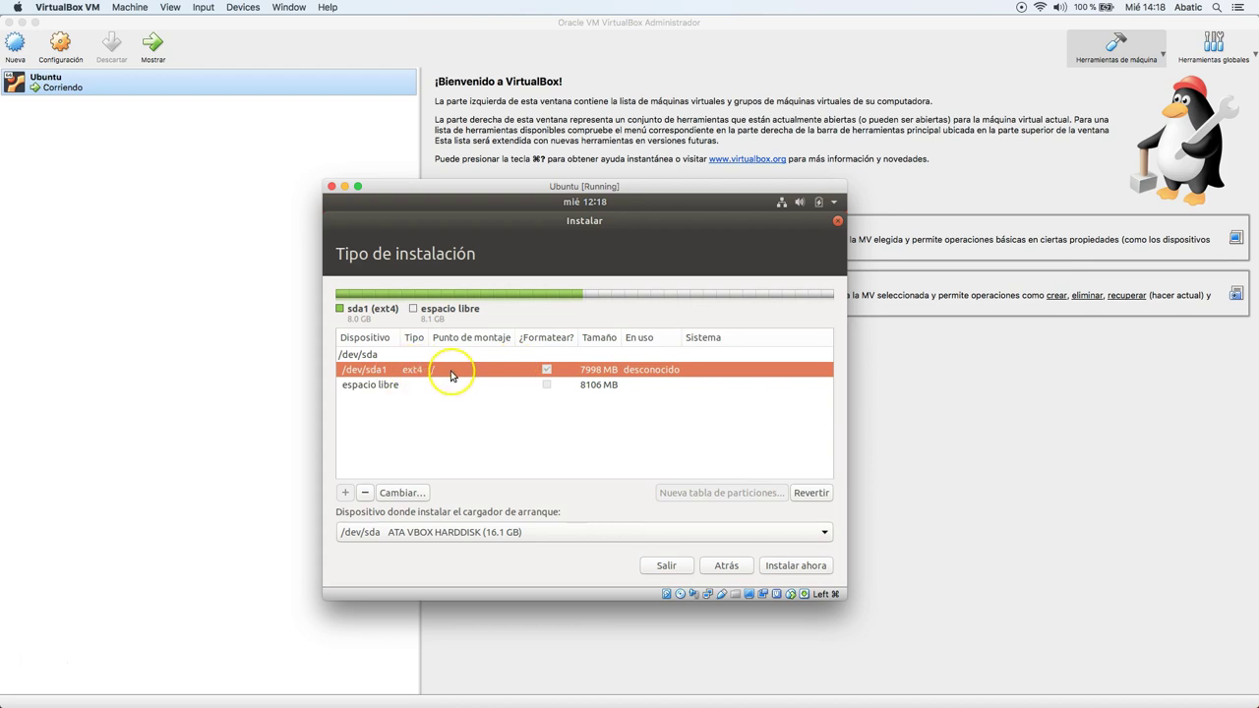
click(425, 388)
click(345, 493)
double_click(667, 330)
text(6000)
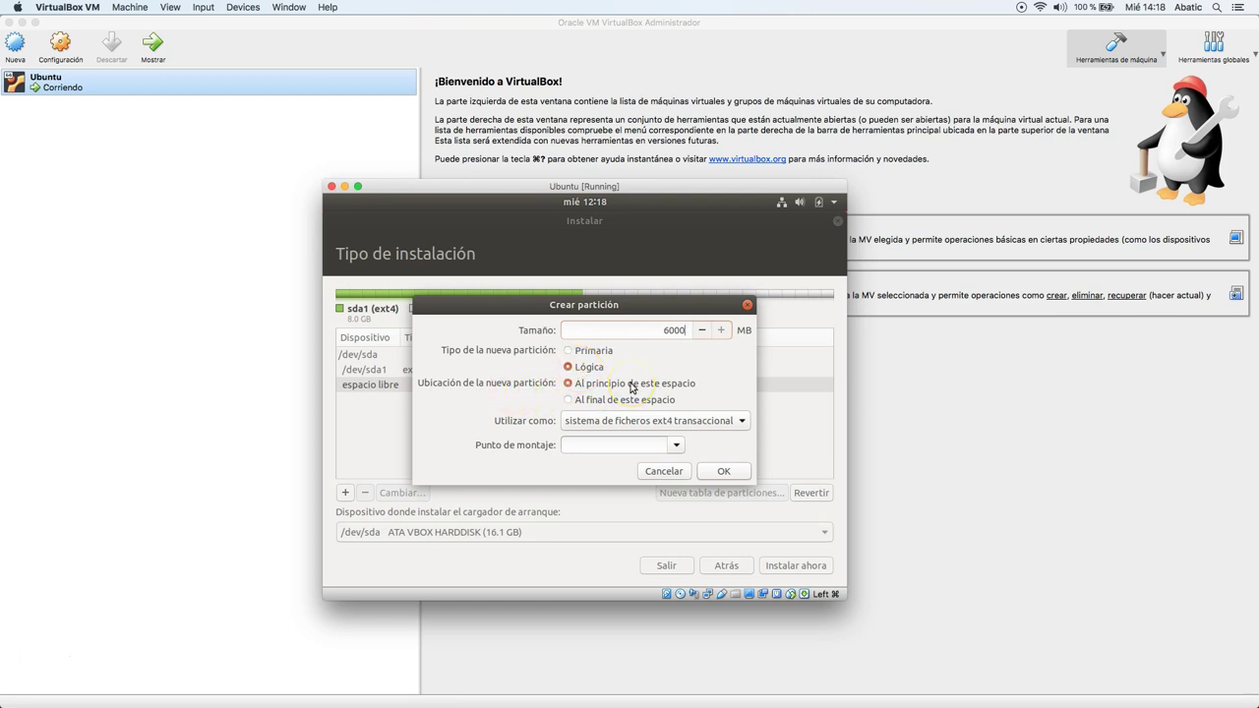
click(669, 448)
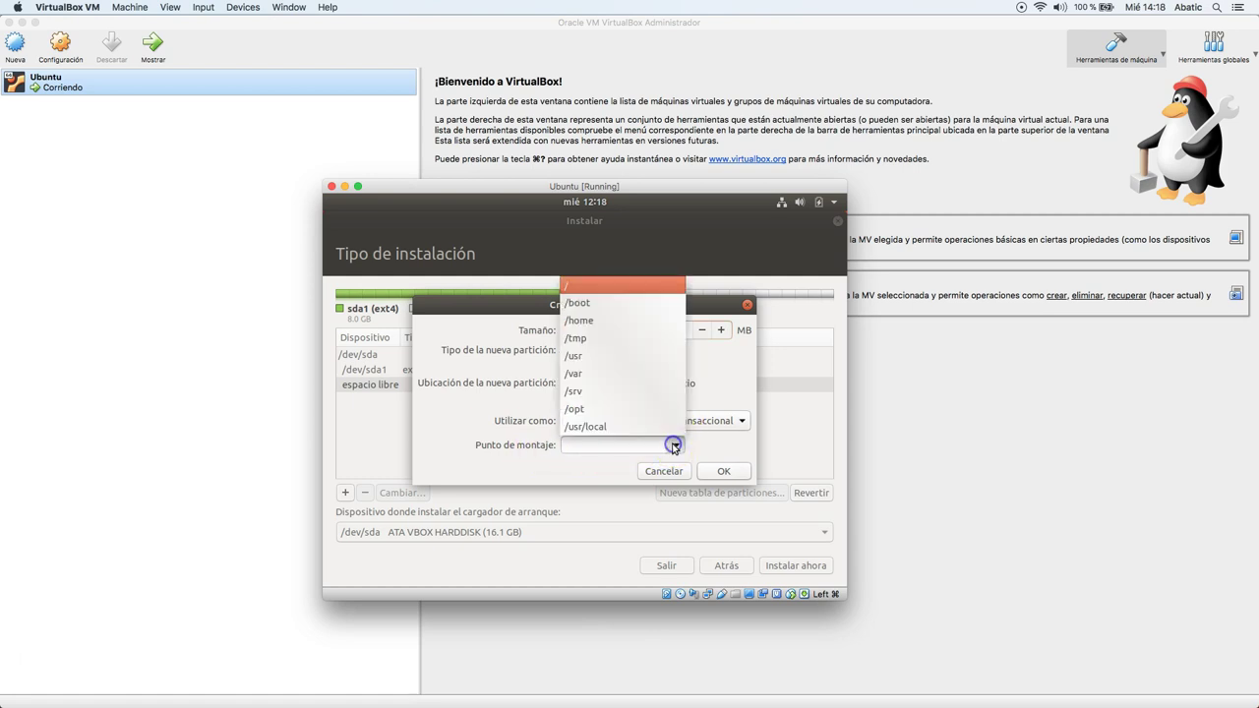
click(612, 322)
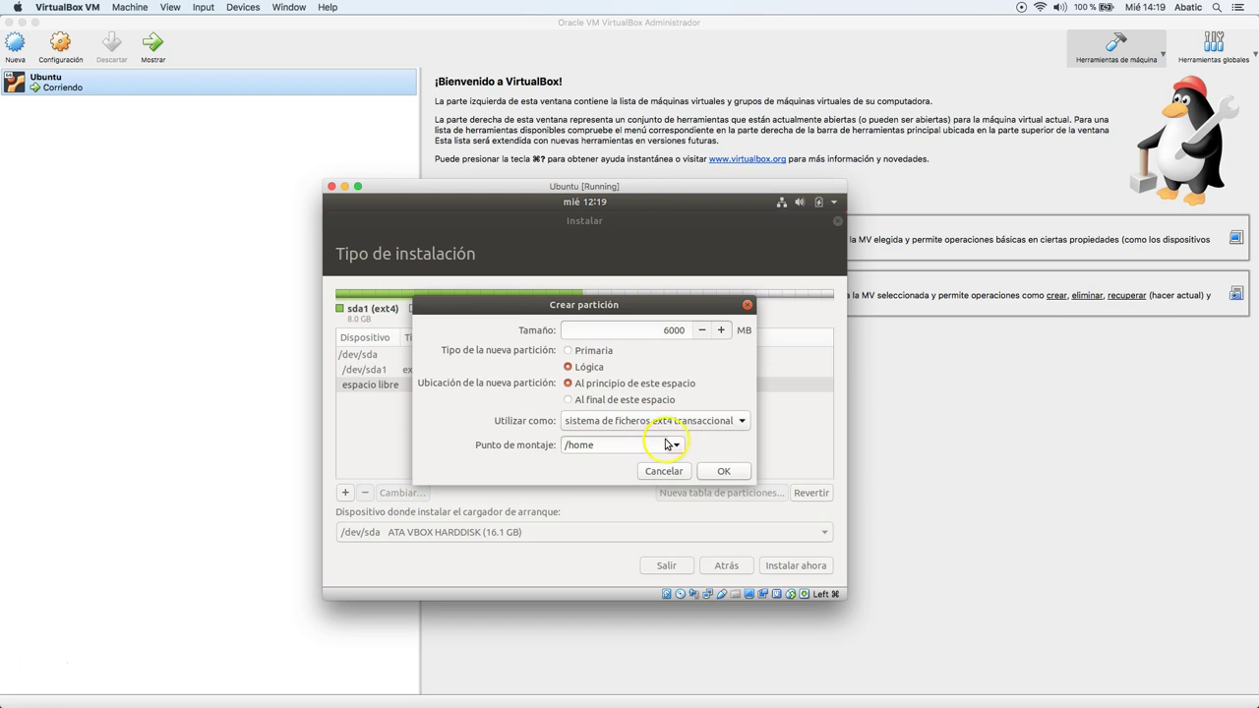
click(603, 444)
mouse_move(602, 446)
mouse_down()
mouse_move(571, 447)
mouse_move(579, 462)
mouse_move(618, 448)
mouse_up()
click(714, 470)
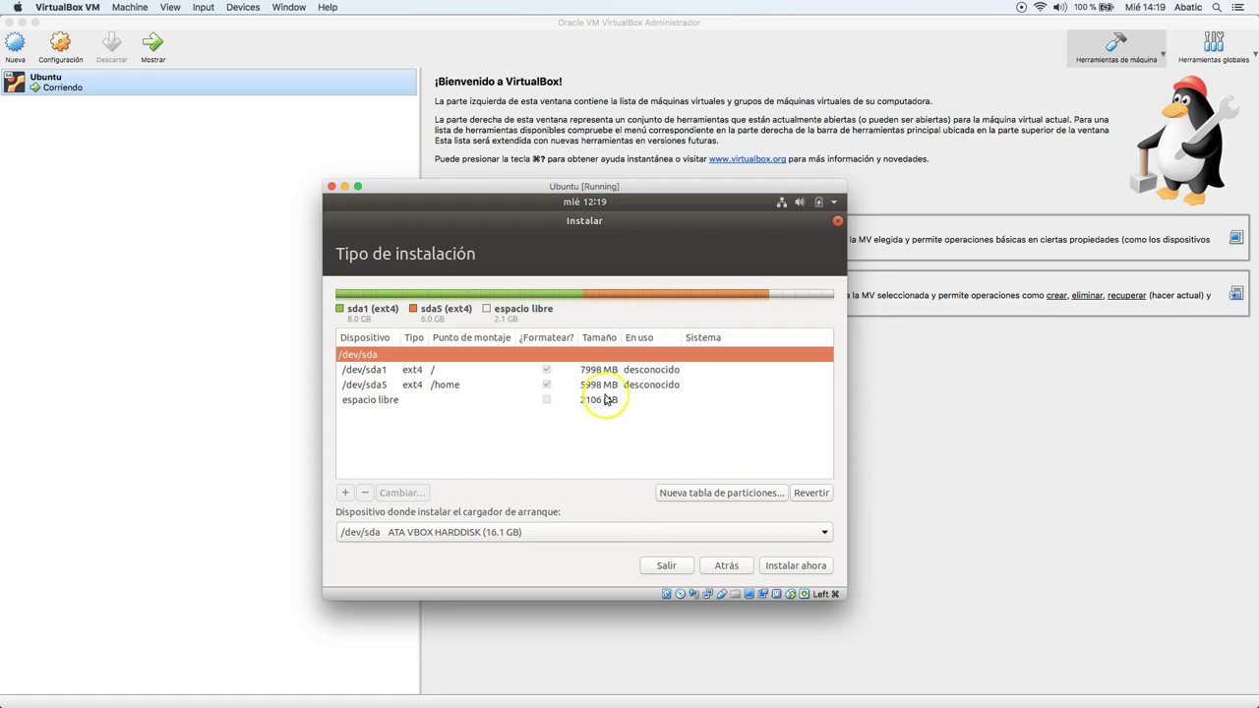
Use the last 2107 MB of free space as an área de intercambio swap partition.
click(603, 399)
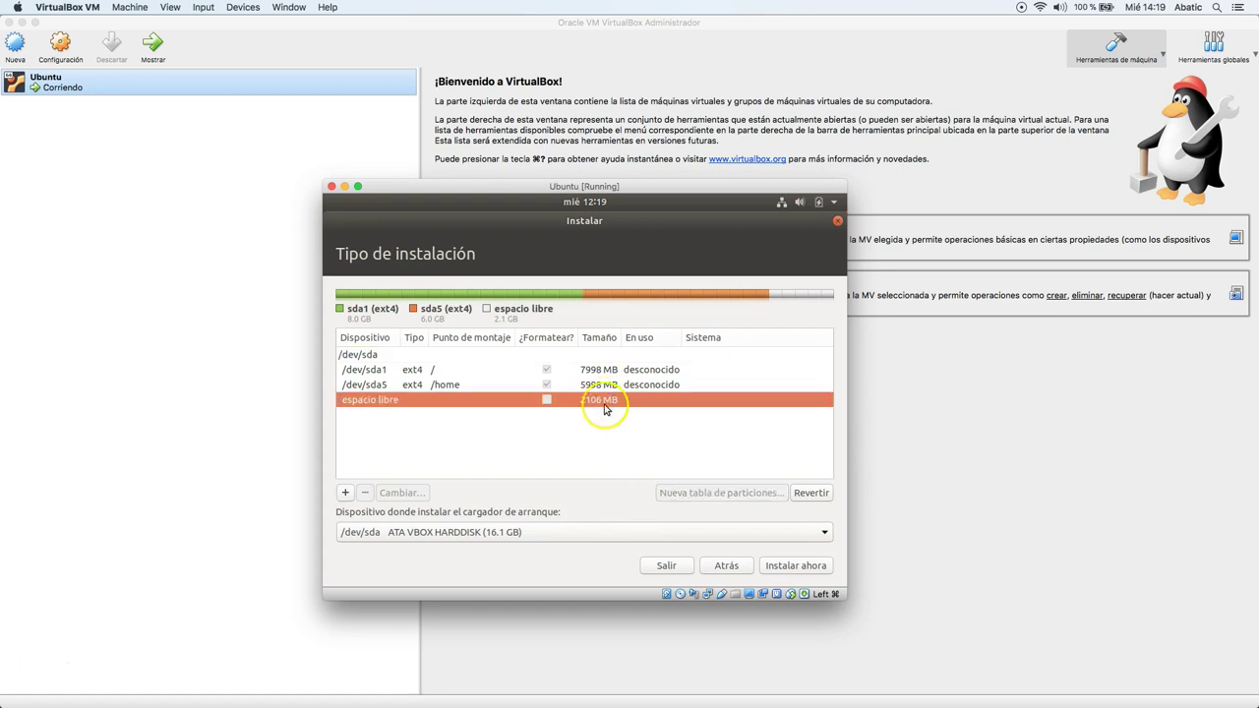
click(344, 494)
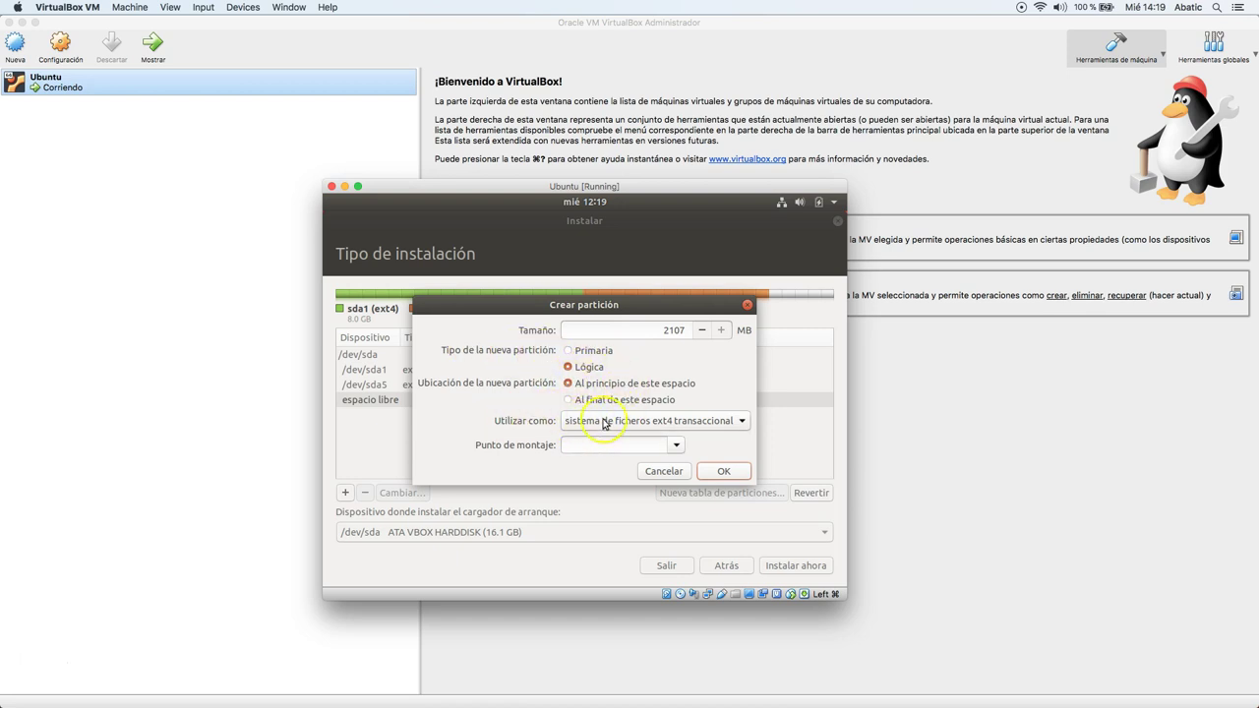
click(600, 423)
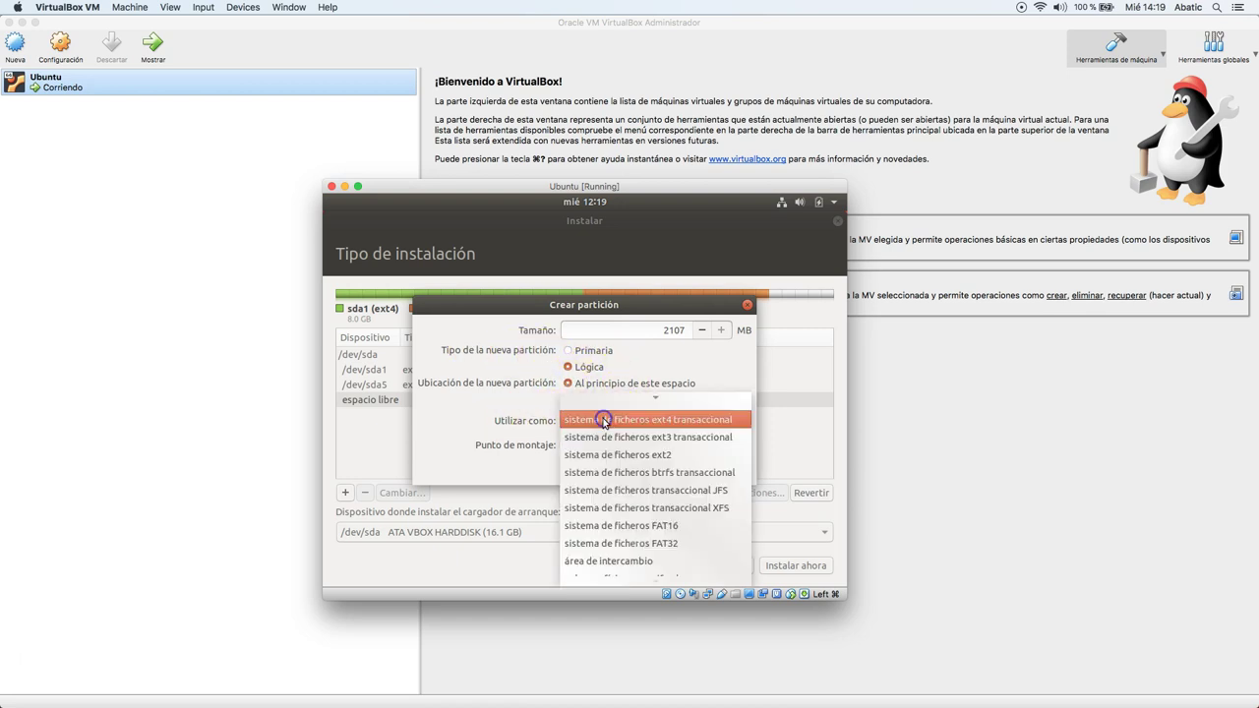
click(664, 560)
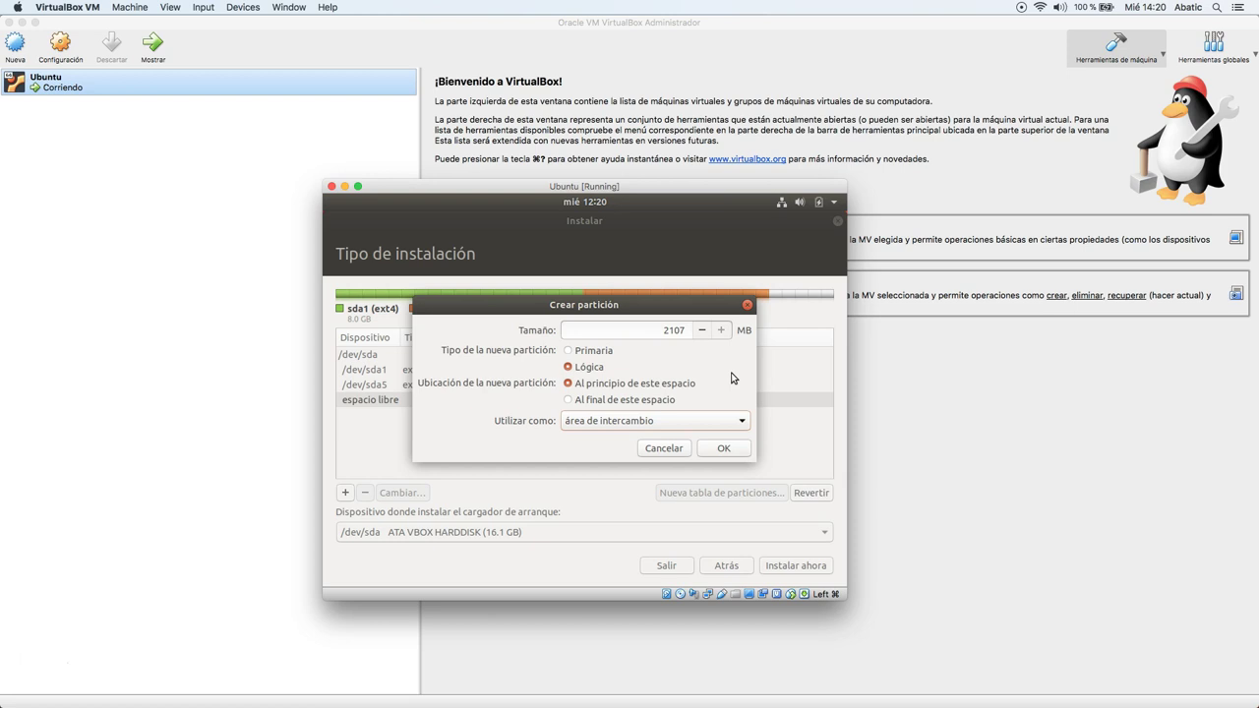
click(681, 372)
click(688, 367)
click(677, 330)
click(733, 451)
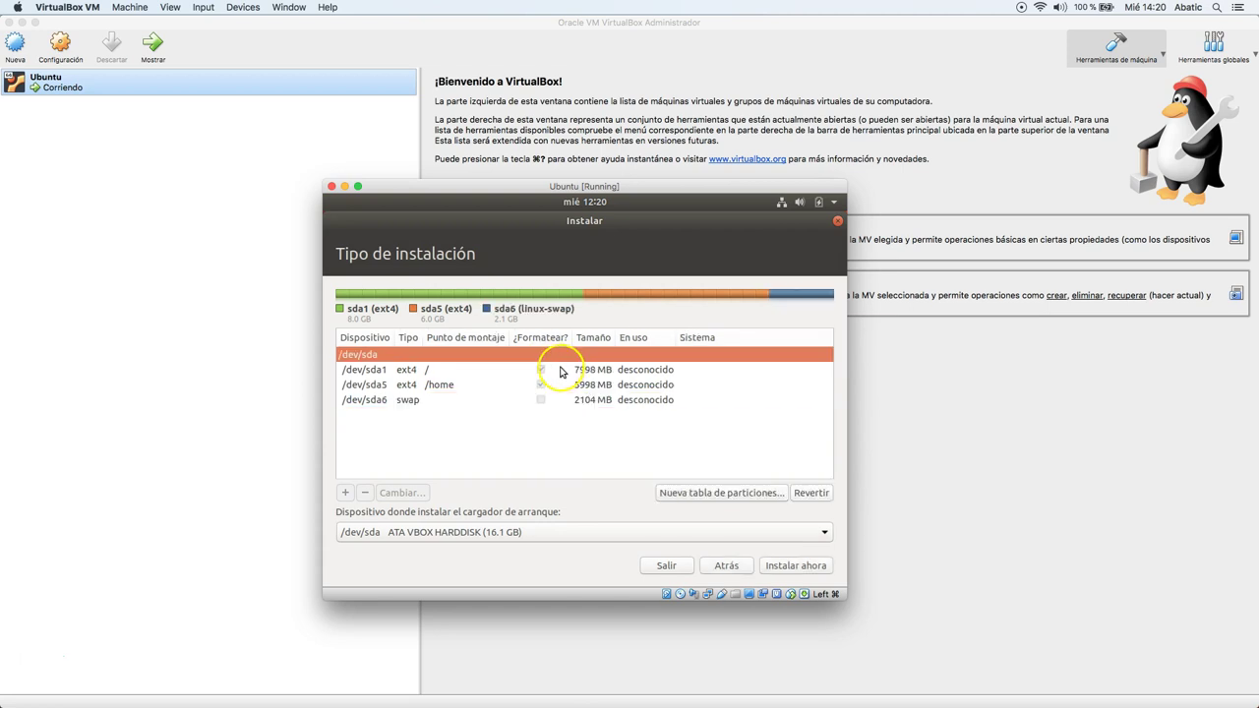
Check the /dev/sda1, sda5 and sda6 partitions, then choose Instalar ahora.
click(463, 369)
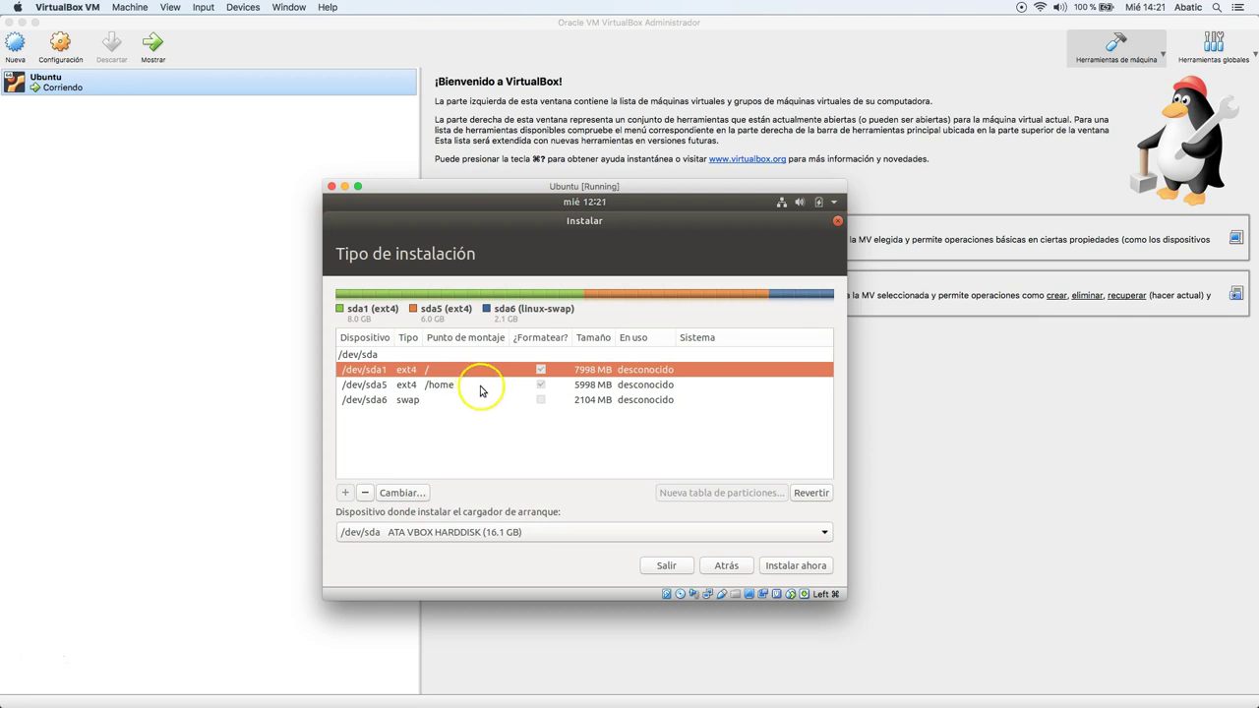
click(480, 386)
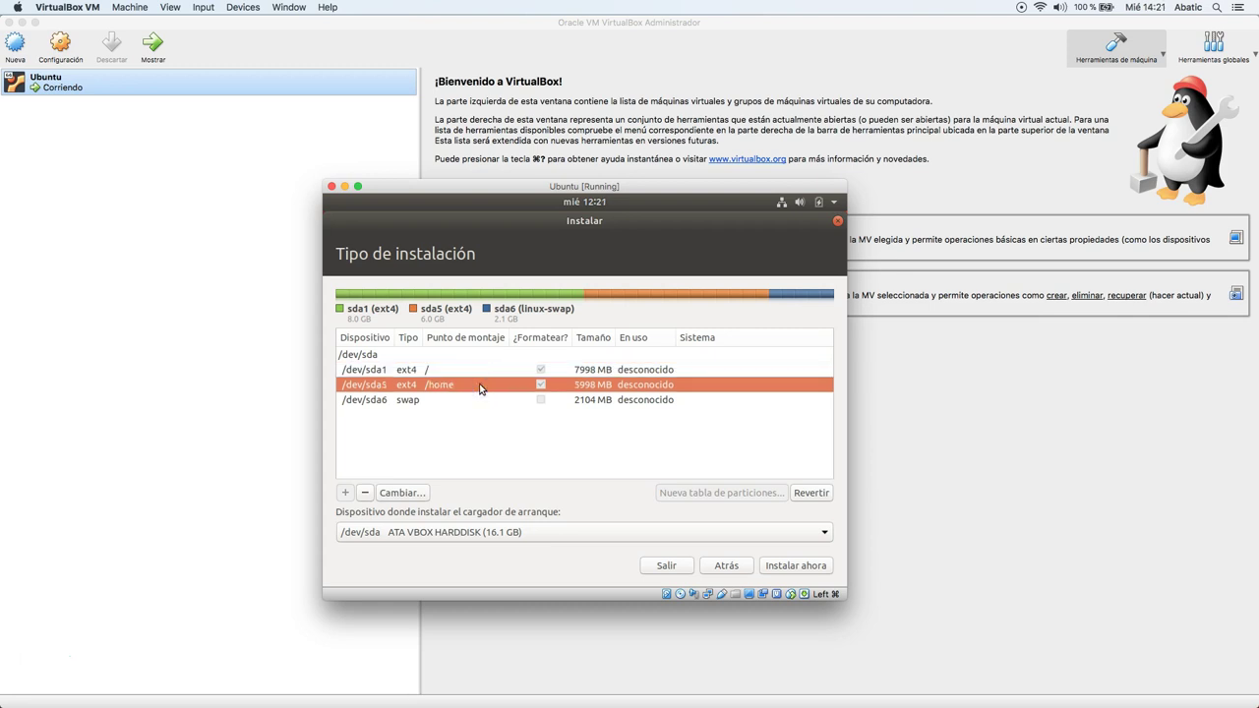
click(432, 400)
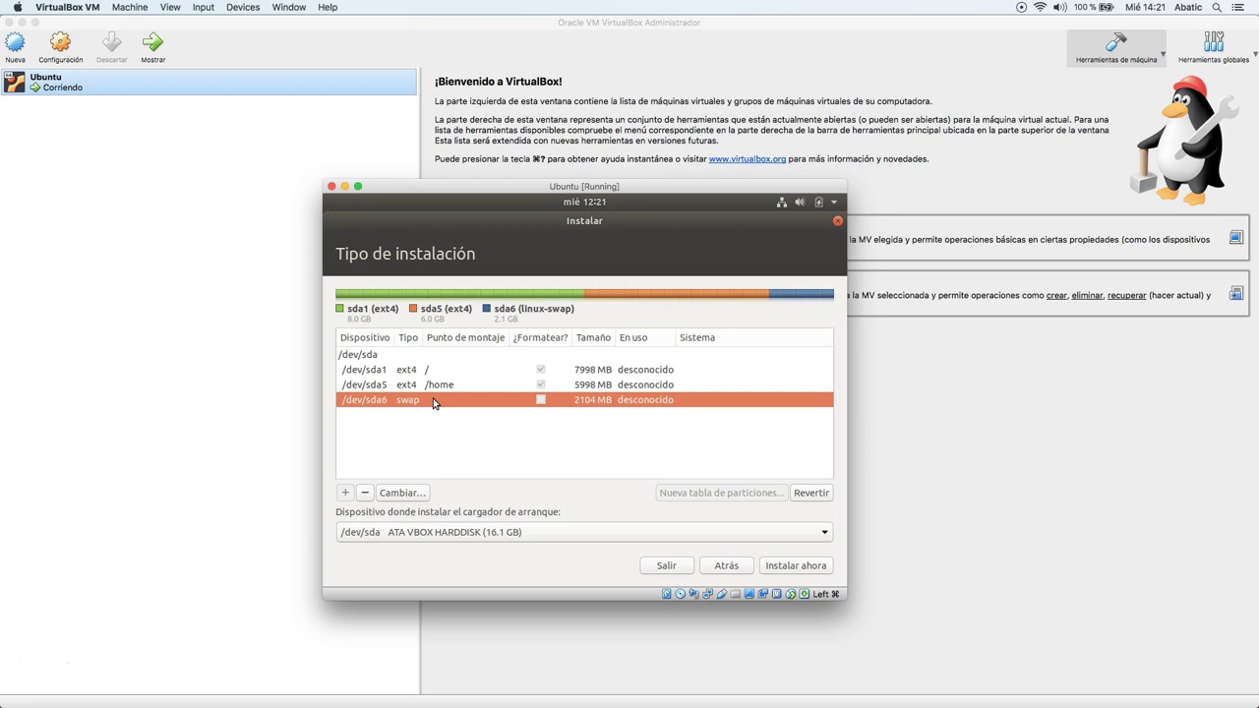
click(784, 571)
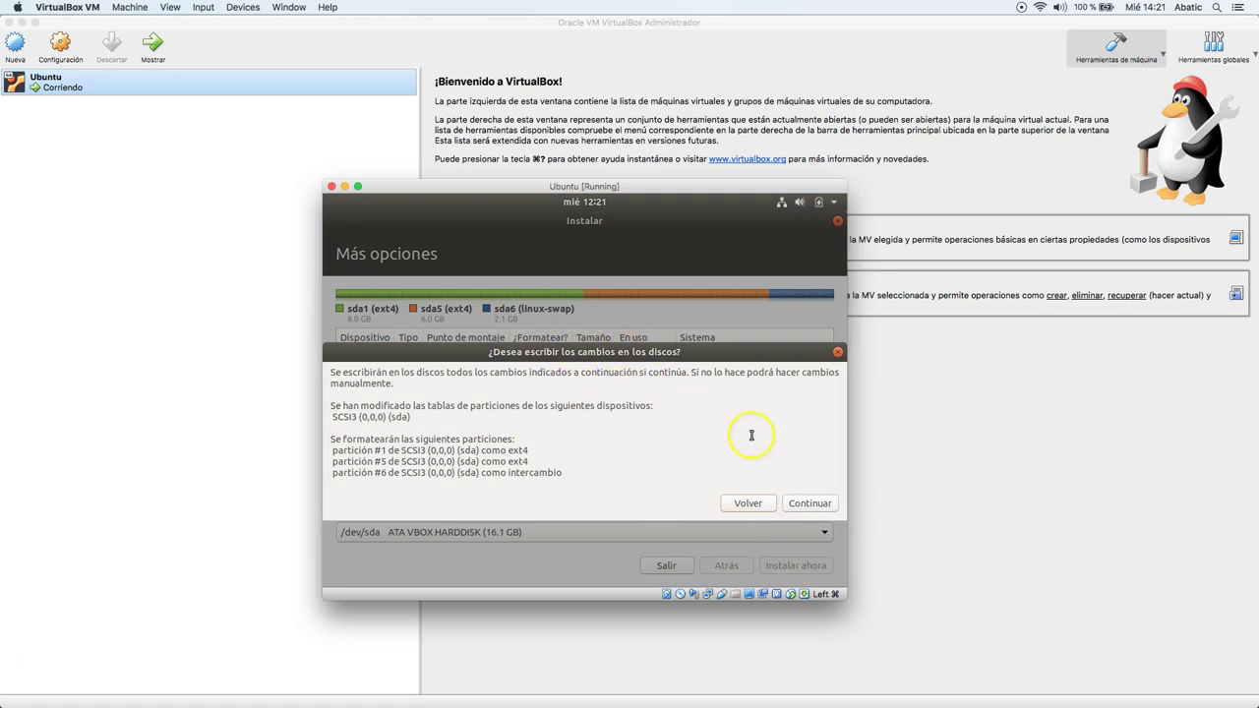
Approve writing the partition changes to disk and keep Madrid as the location.
click(808, 503)
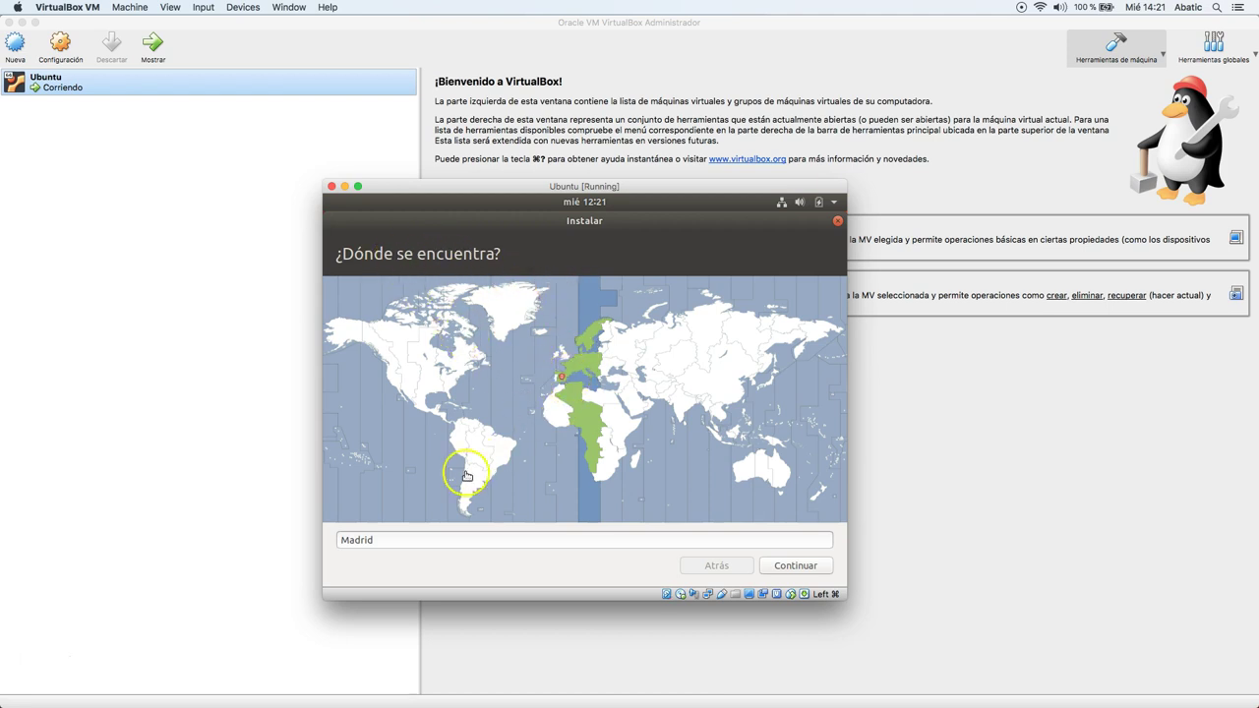
click(792, 568)
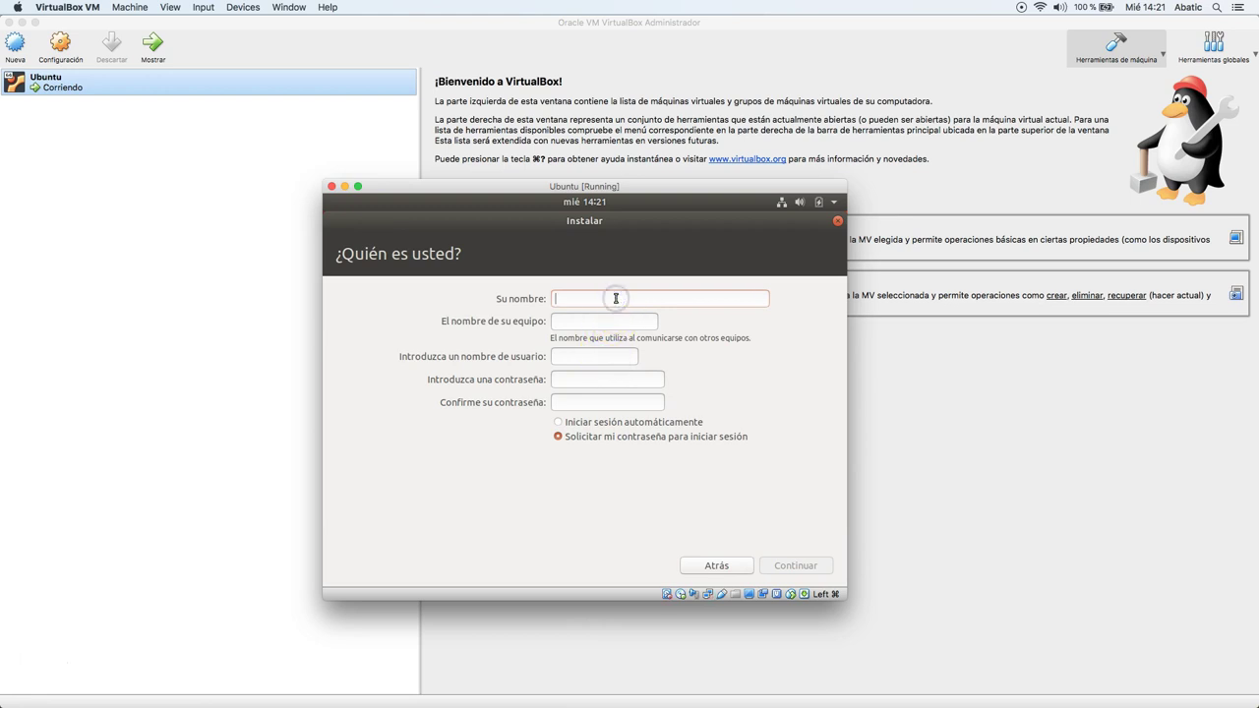
Enter the user's full name, a computer name and a username on the account page.
text(Pablo Delgado)
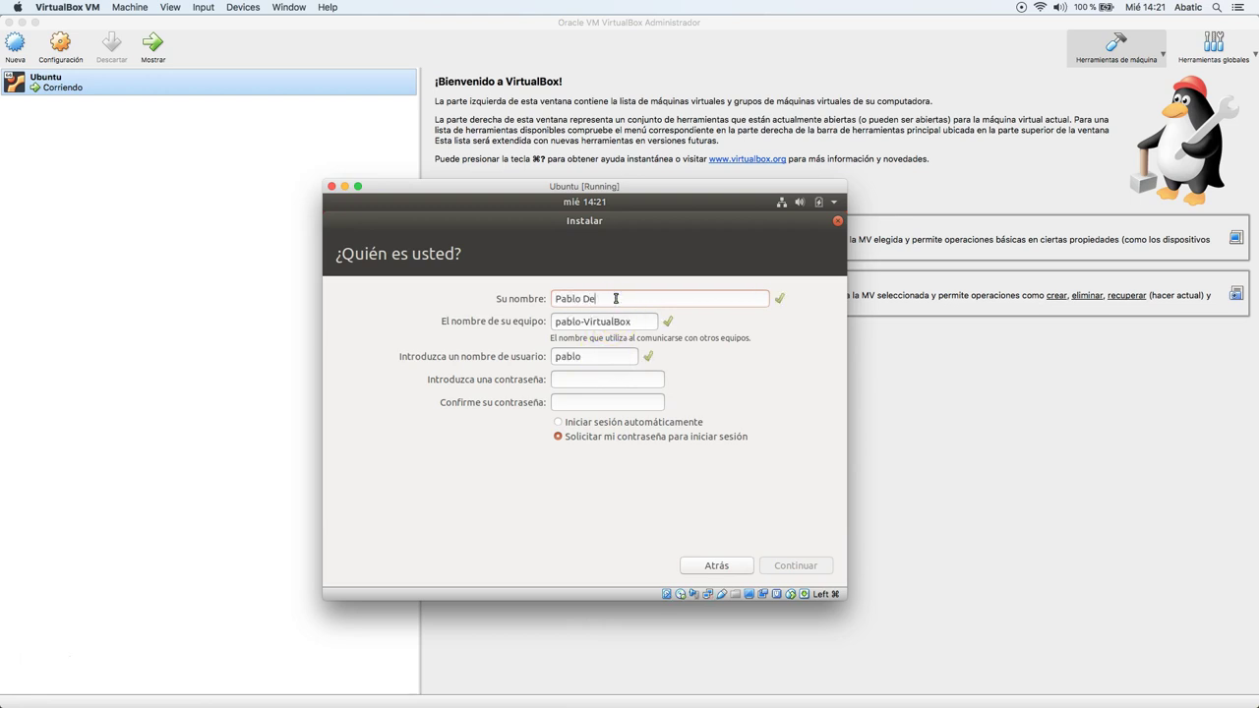
key(Tab)
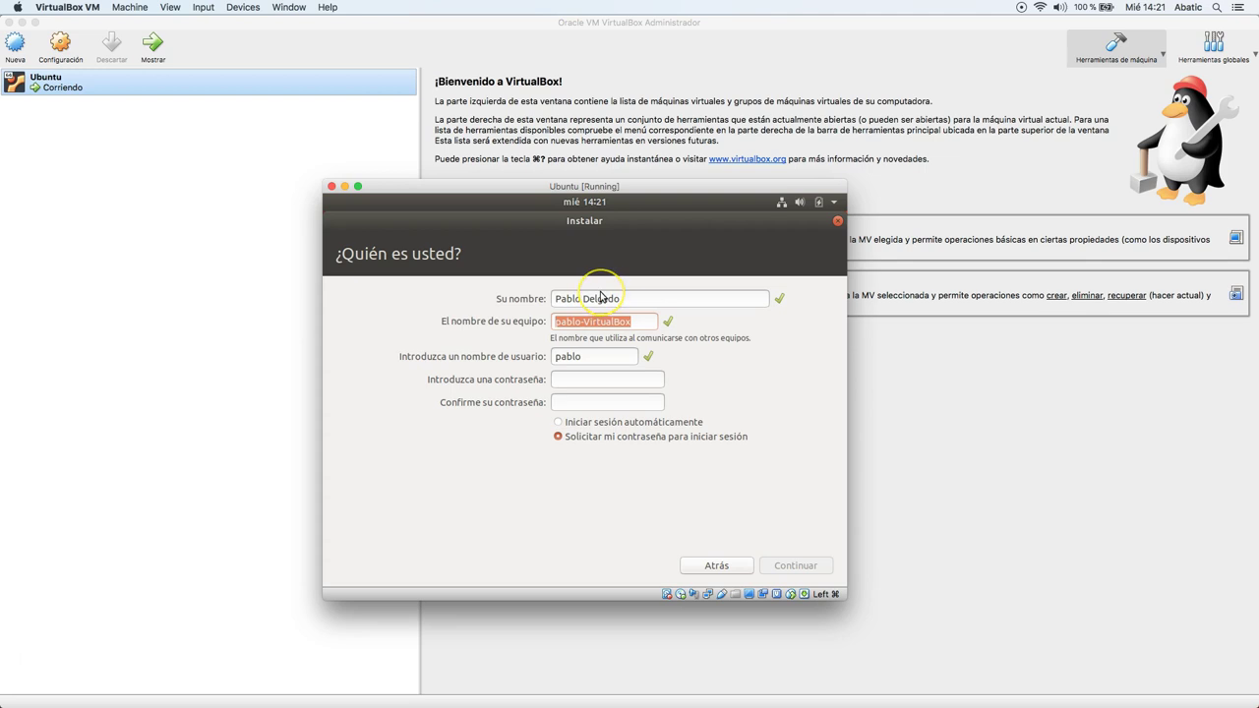
text(pdelgad)
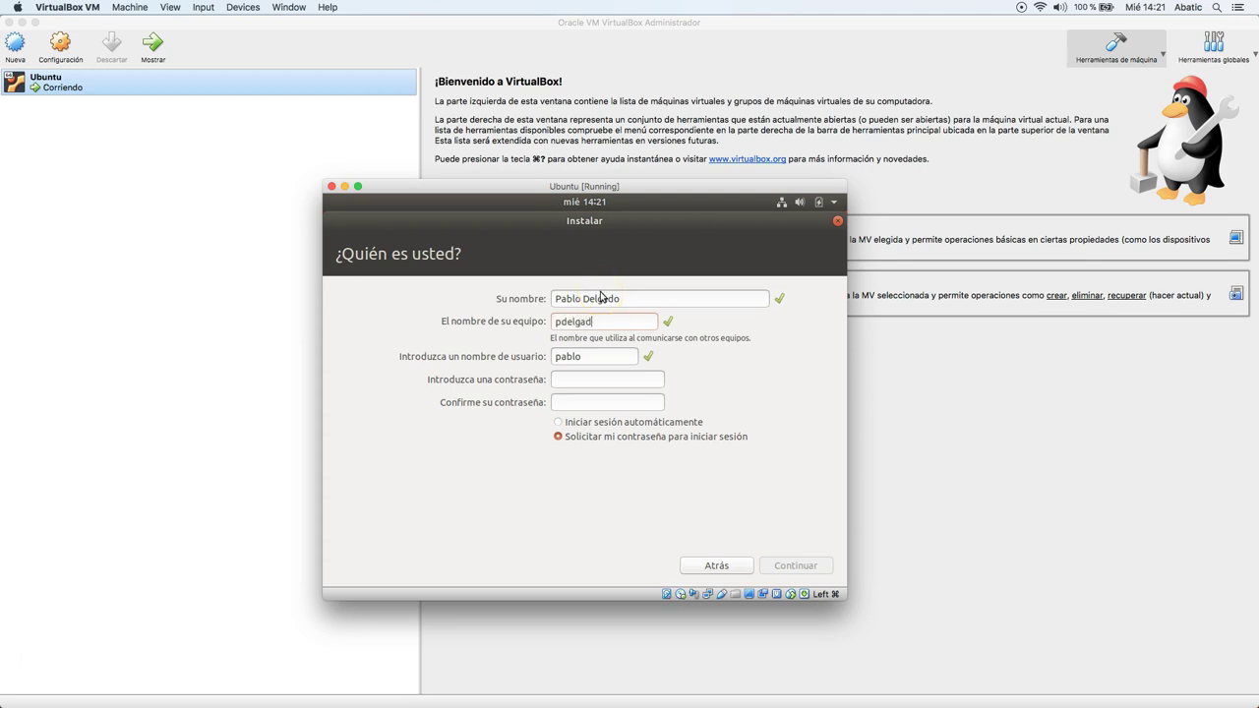
text(ovb)
double_click(613, 354)
text(pdelgado)
Review and adjust the full name and username field entries.
click(526, 298)
double_click(564, 298)
click(605, 358)
double_click(605, 358)
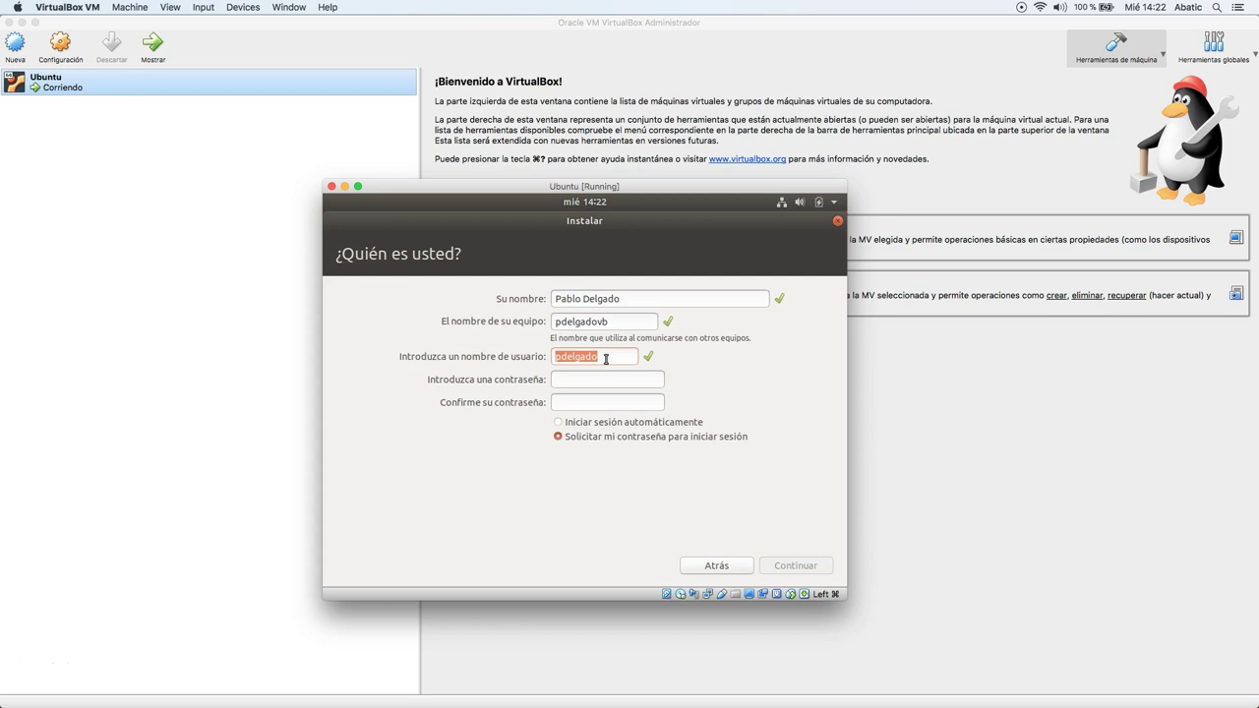
drag(560, 300, 624, 299)
click(612, 362)
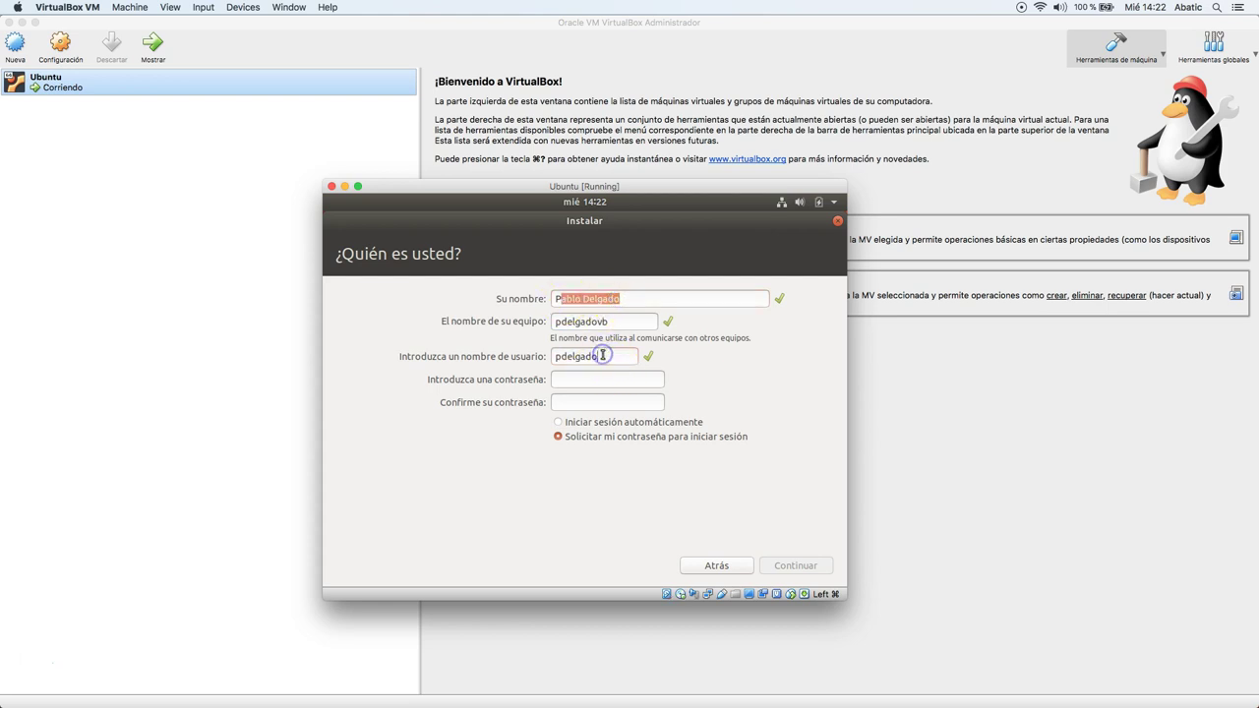
click(614, 357)
click(610, 376)
Enter the account password, keep 'Solicitar mi contraseña para iniciar sesión' checked, and continue.
click(583, 382)
text(1234)
key(BackSpace)
key(BackSpace)
key(BackSpace)
key(BackSpace)
text(123456789)
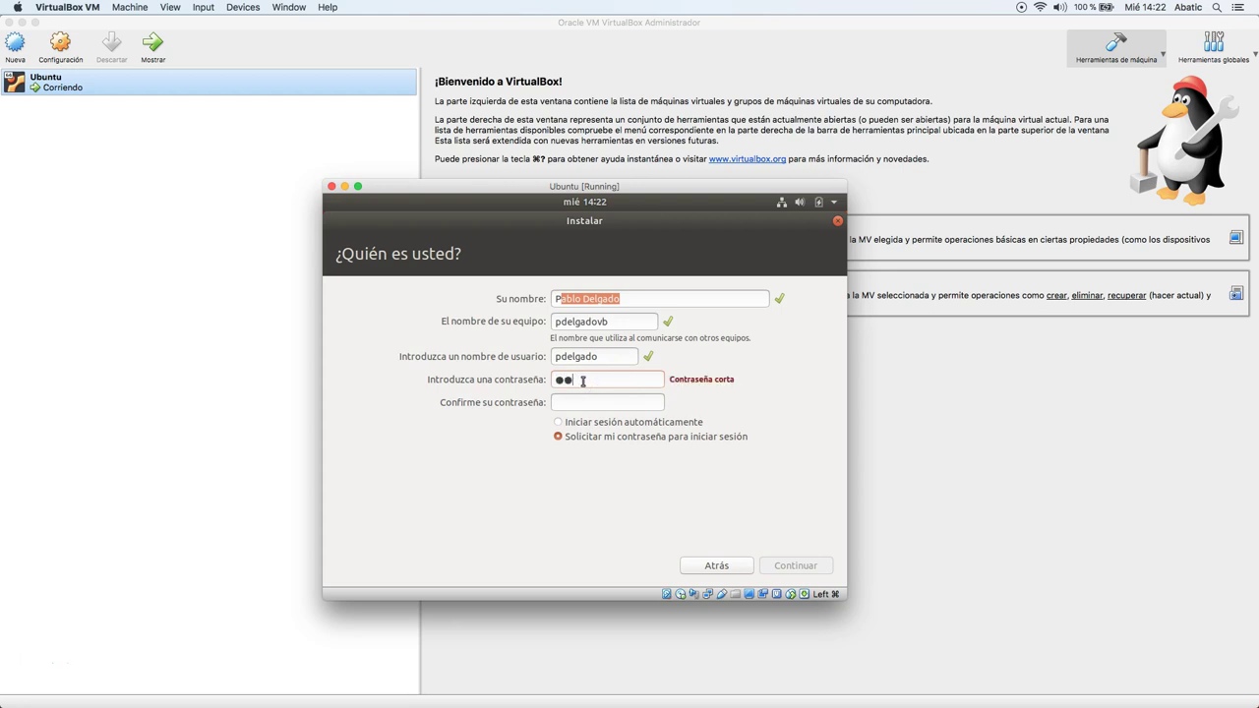
text(12345678)
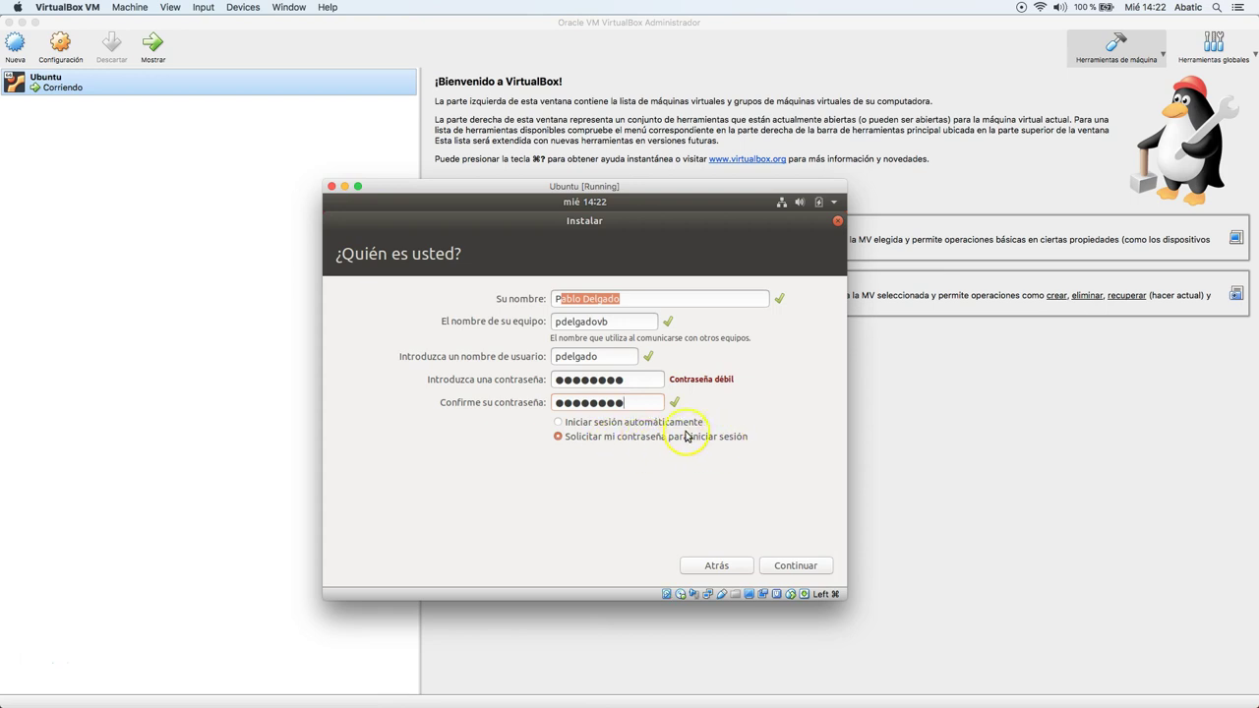
click(675, 438)
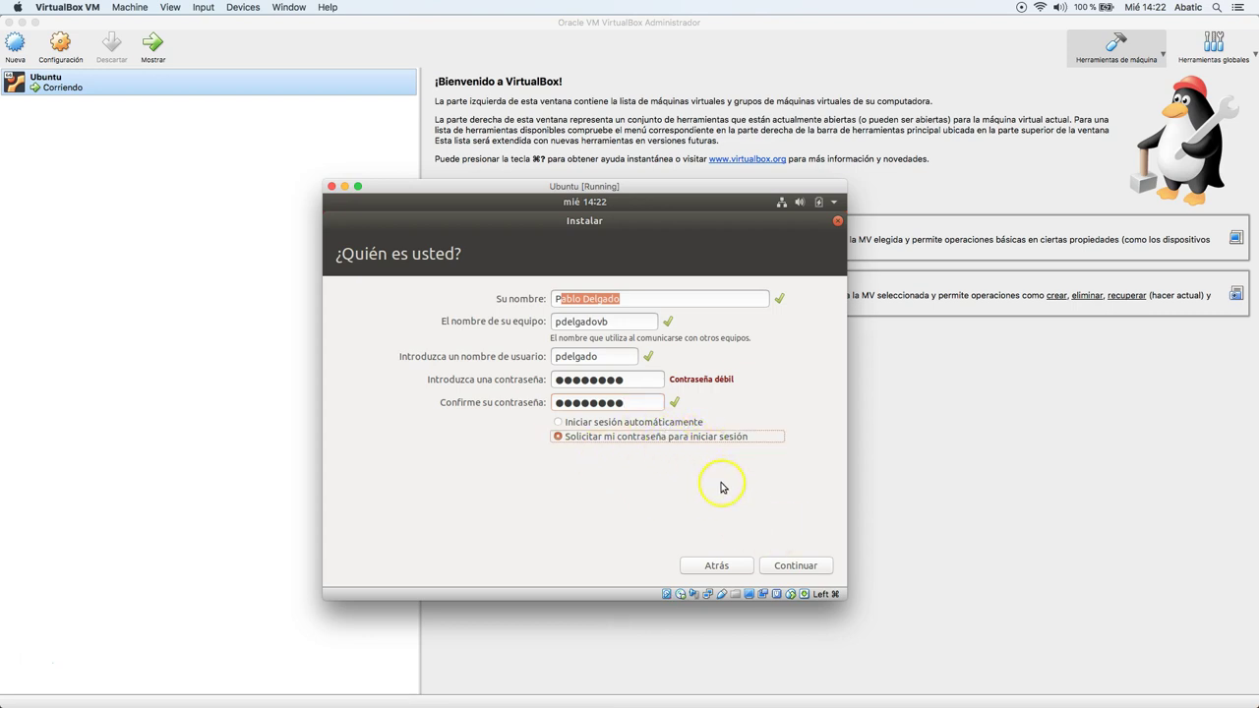
click(795, 570)
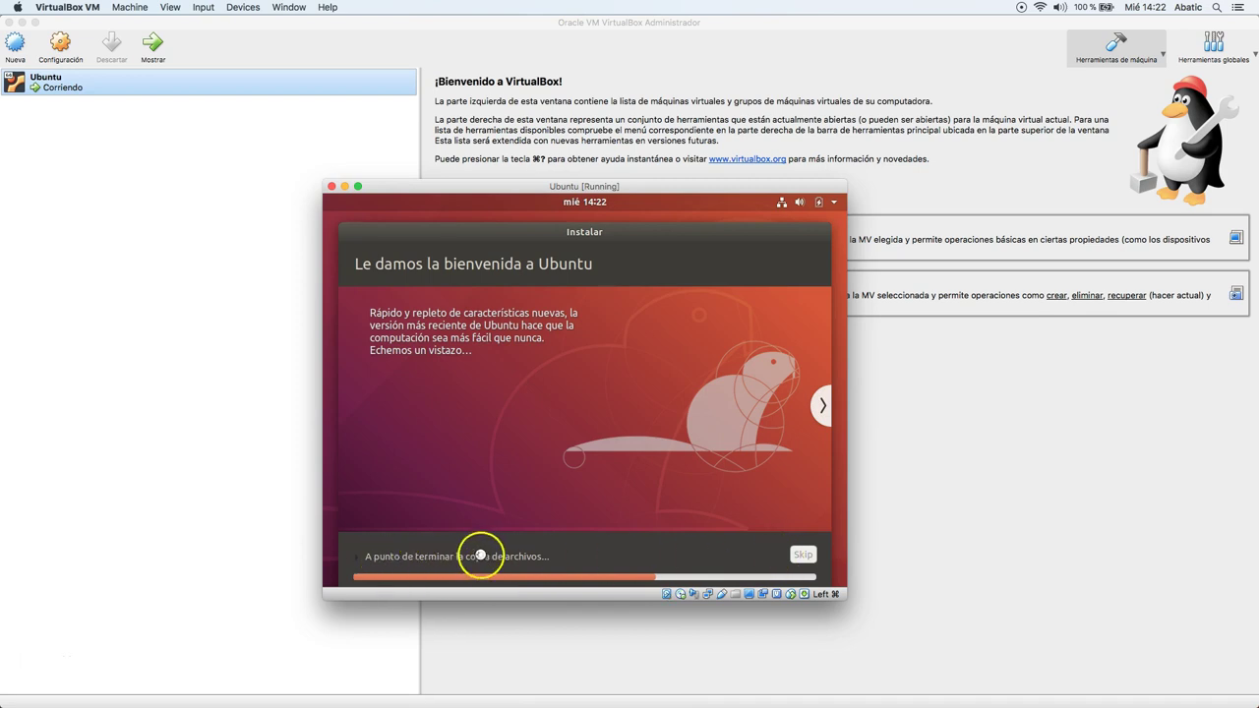
Check the installation log during copying, then choose 'Reiniciar ahora' when installation finishes.
click(360, 557)
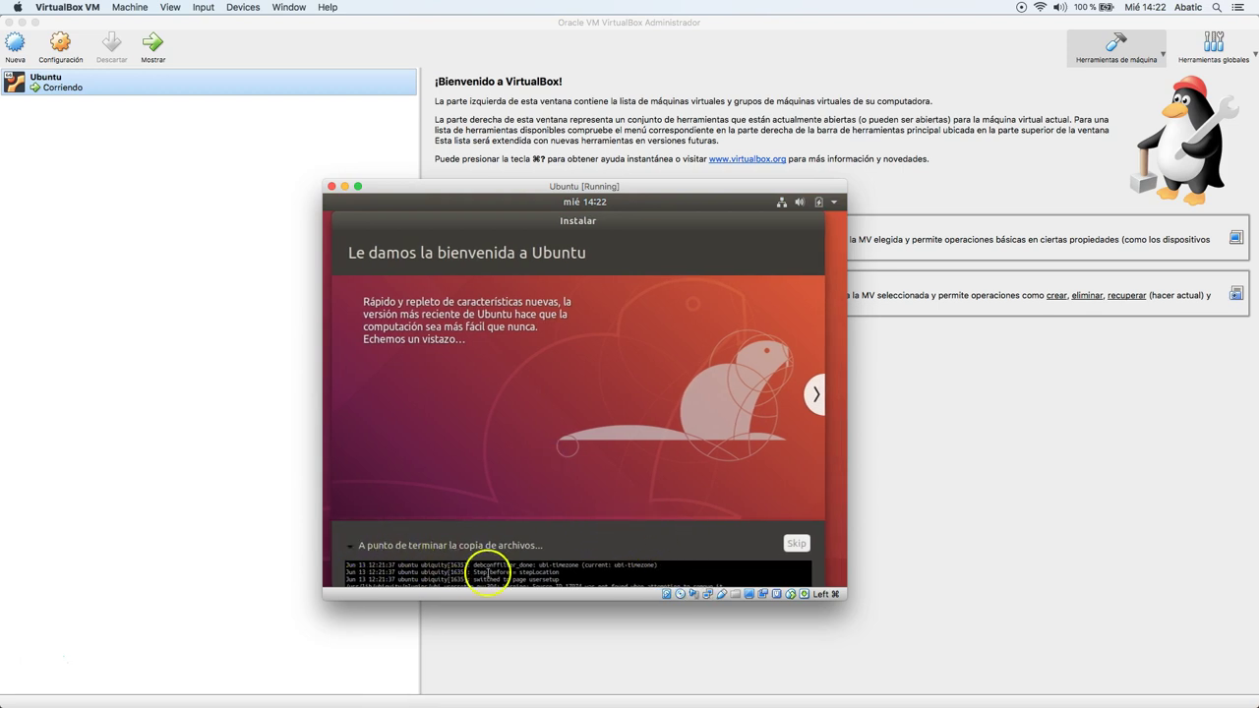
scroll(511, 573, up, 1)
scroll(524, 573, up, 2)
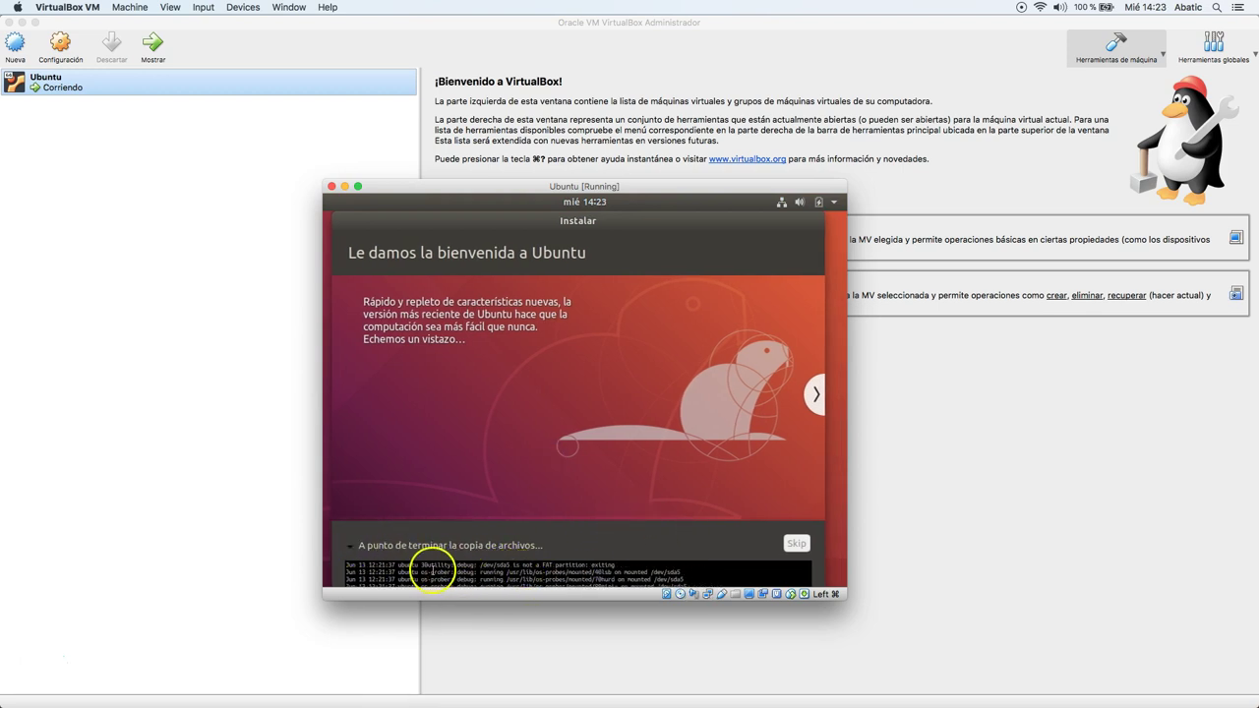
click(349, 547)
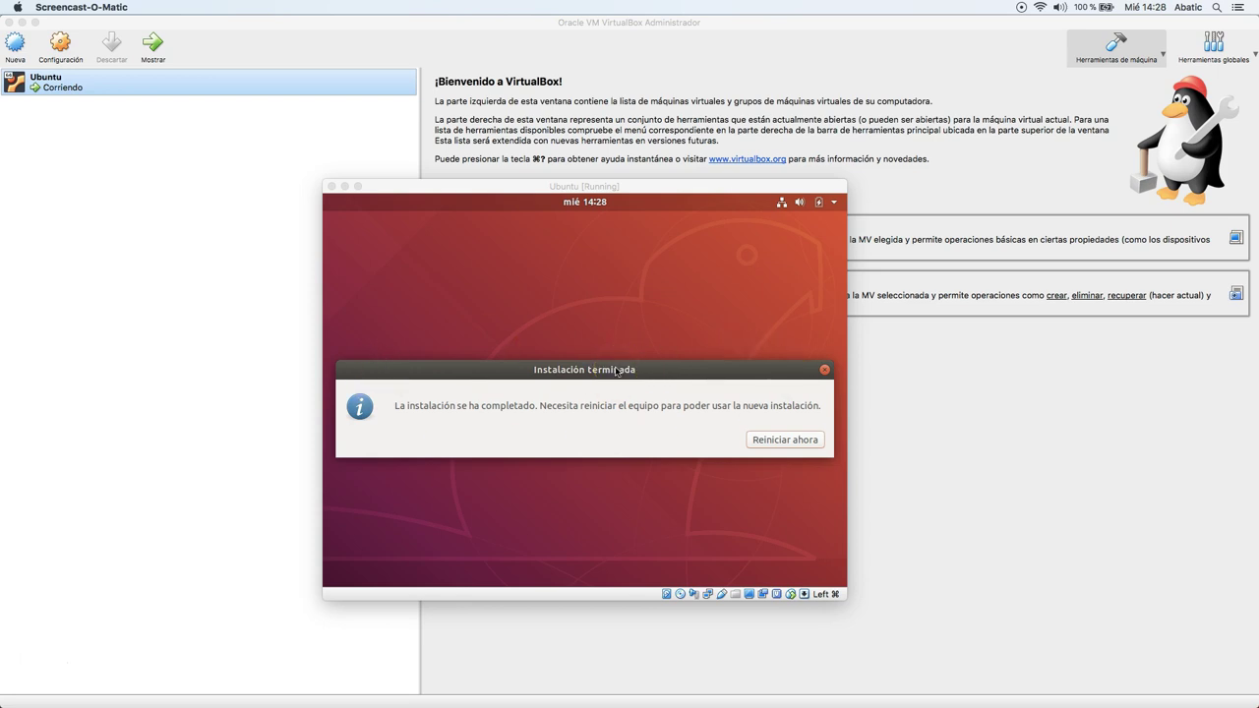
click(776, 443)
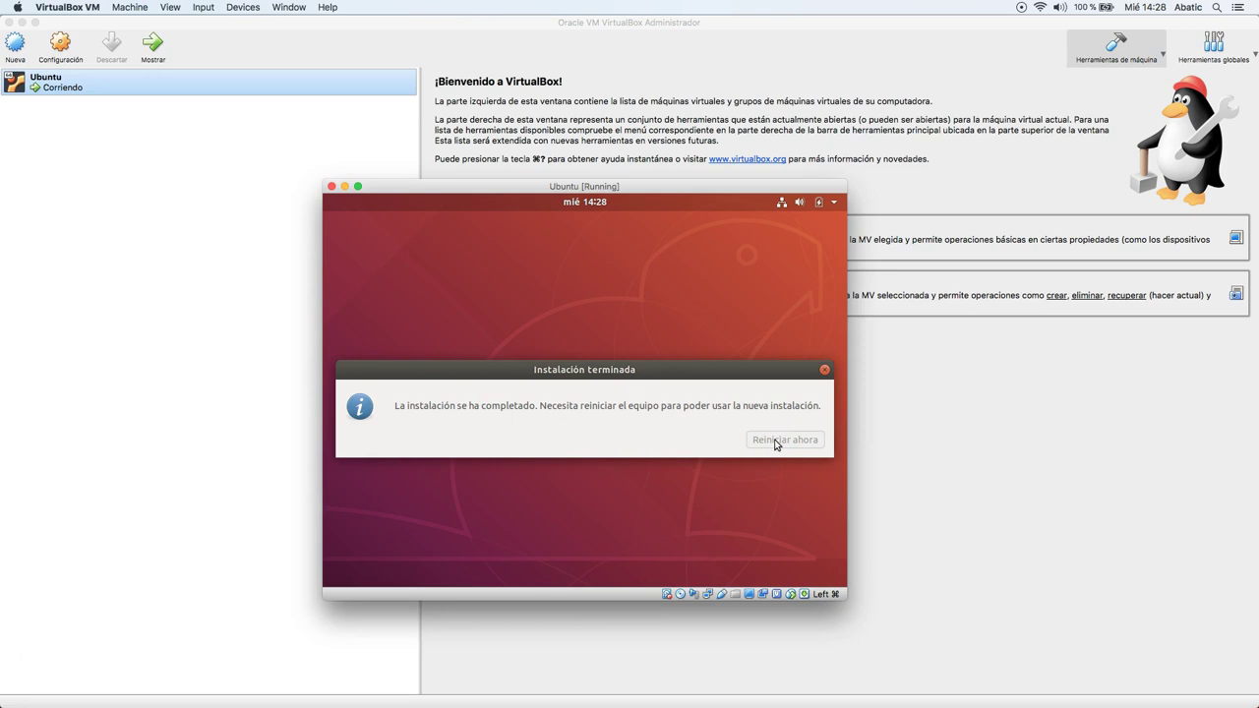
click(748, 428)
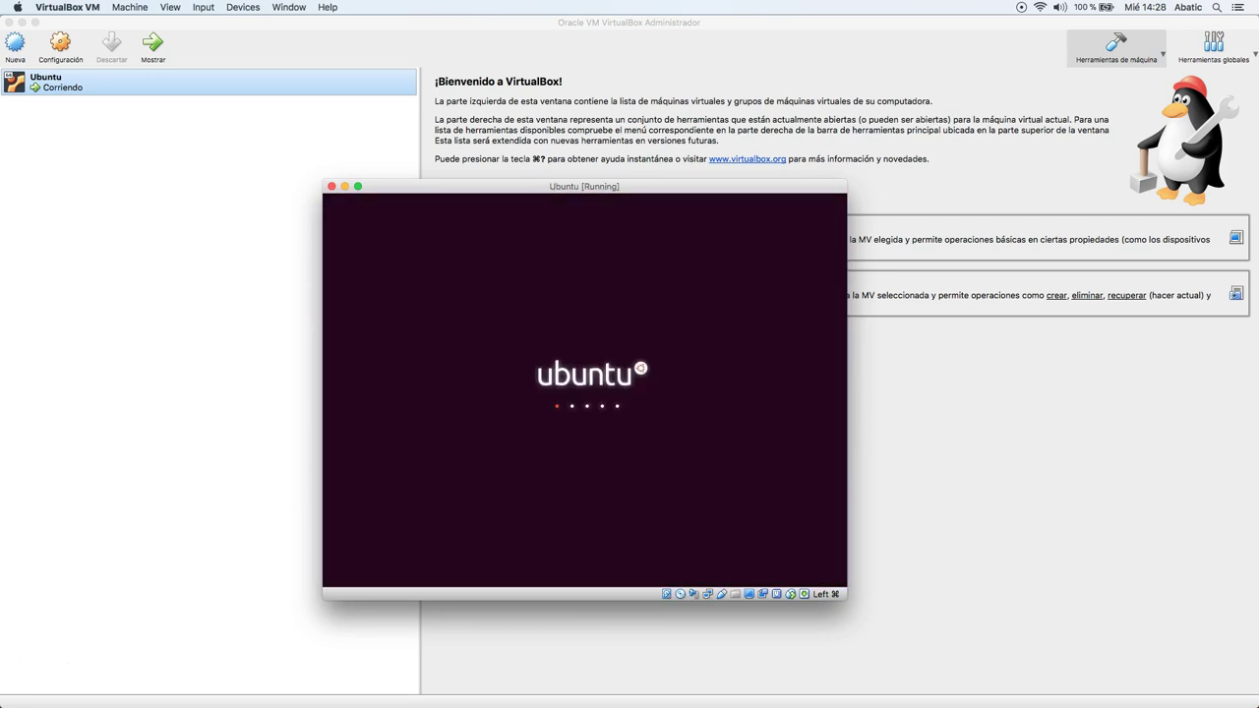
Confirm the install medium is removed to reboot and dismiss the mouse-integration notices.
click(349, 476)
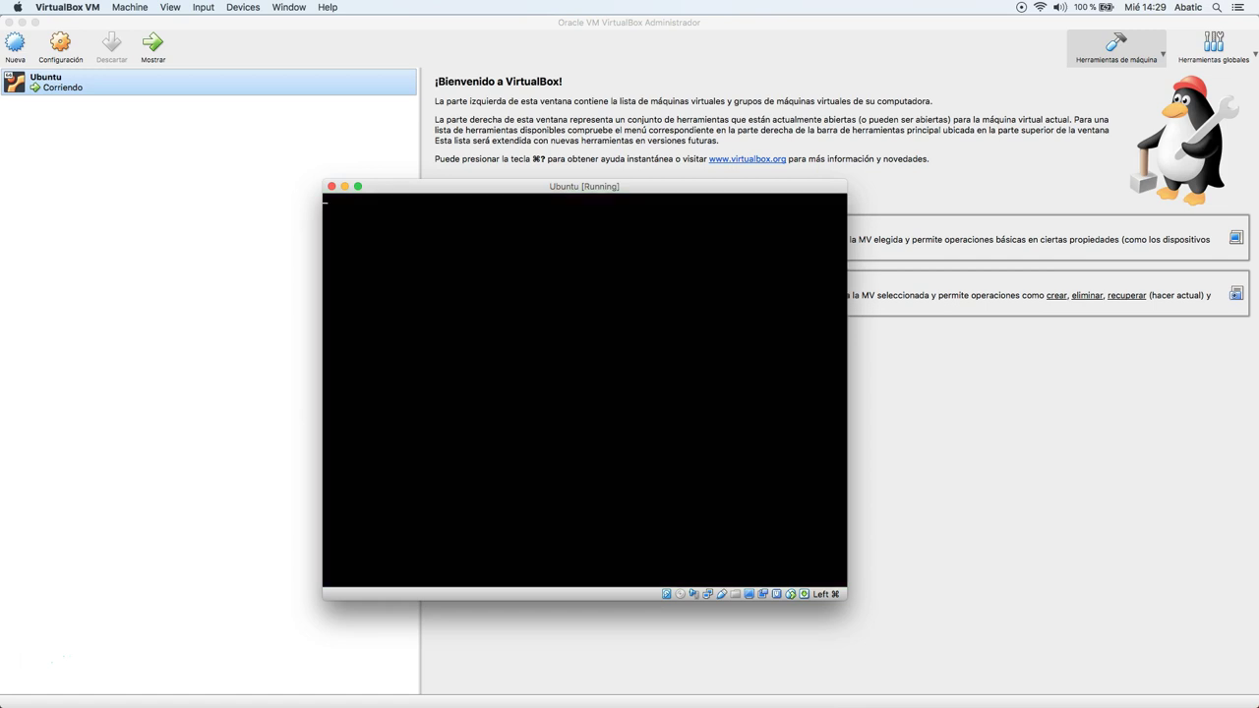
key(Return)
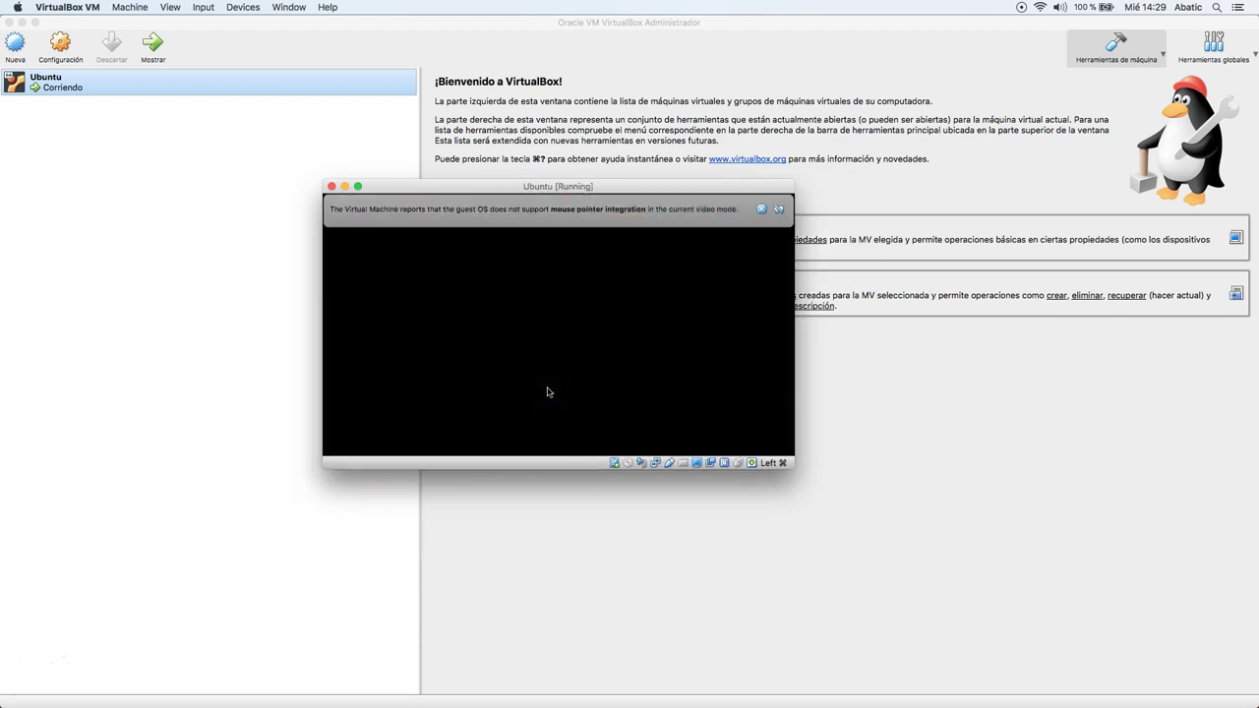
click(709, 209)
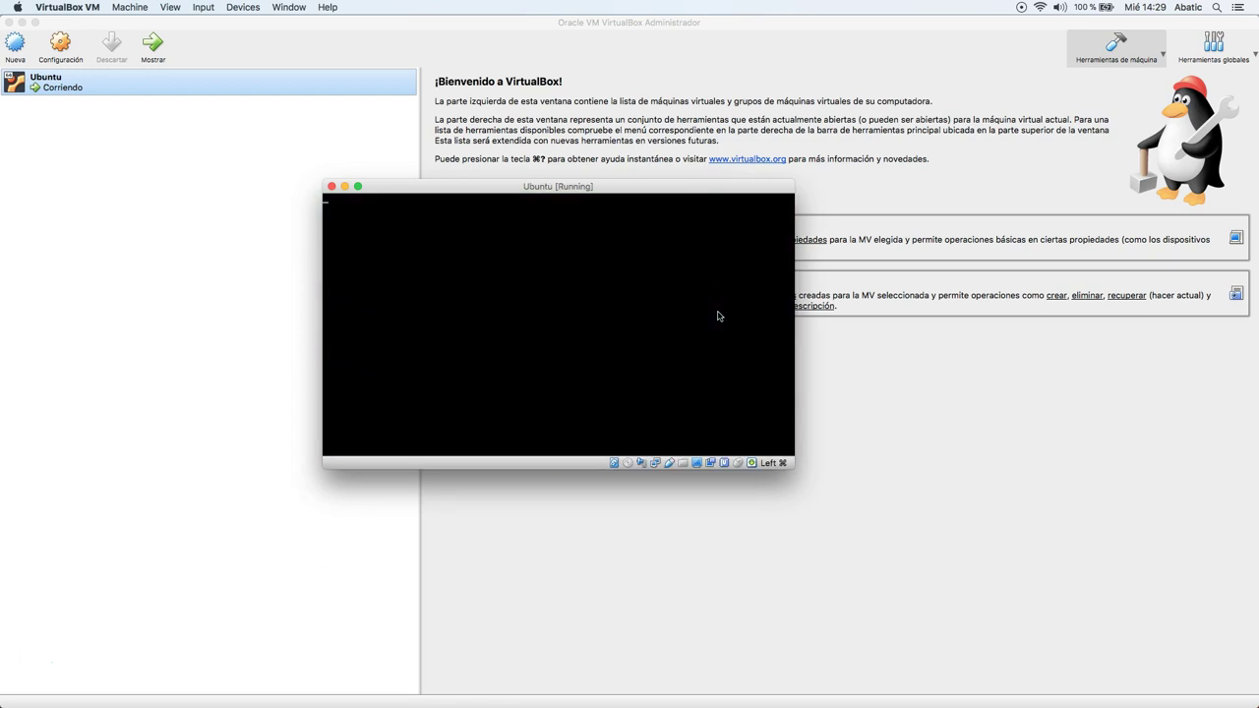
click(765, 211)
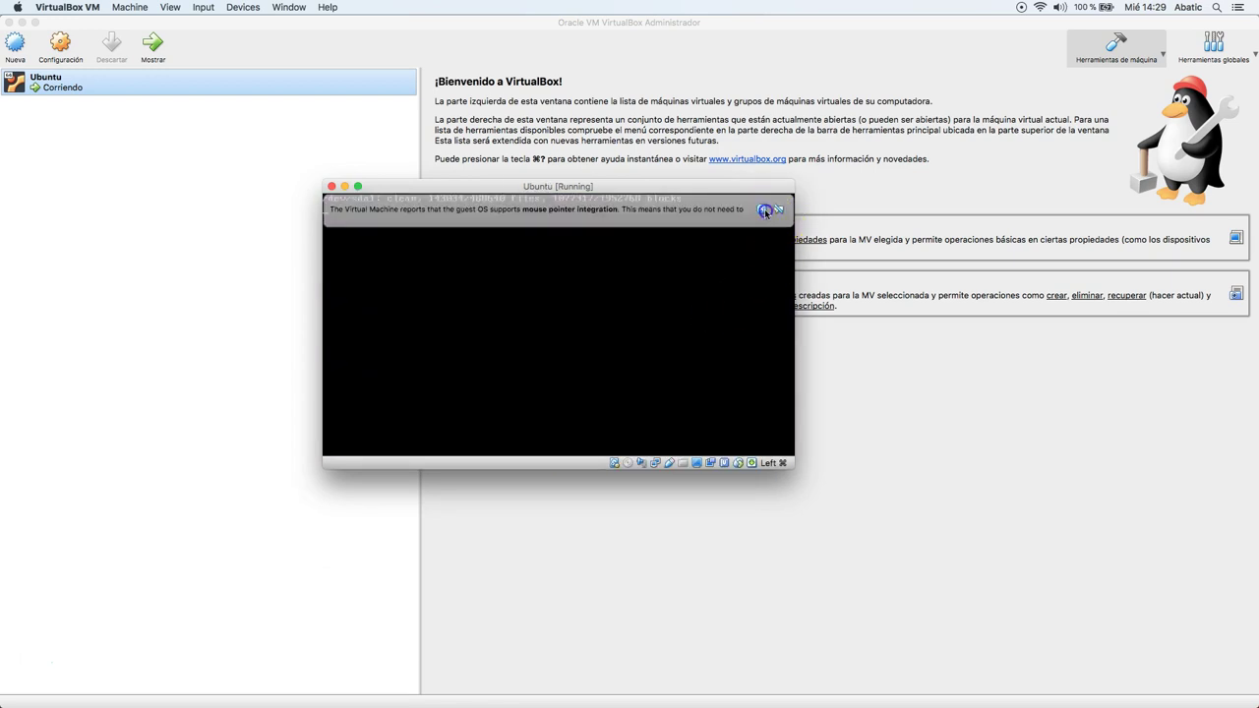
Pick the new user account on the Ubuntu login screen to bring up its password prompt.
click(761, 302)
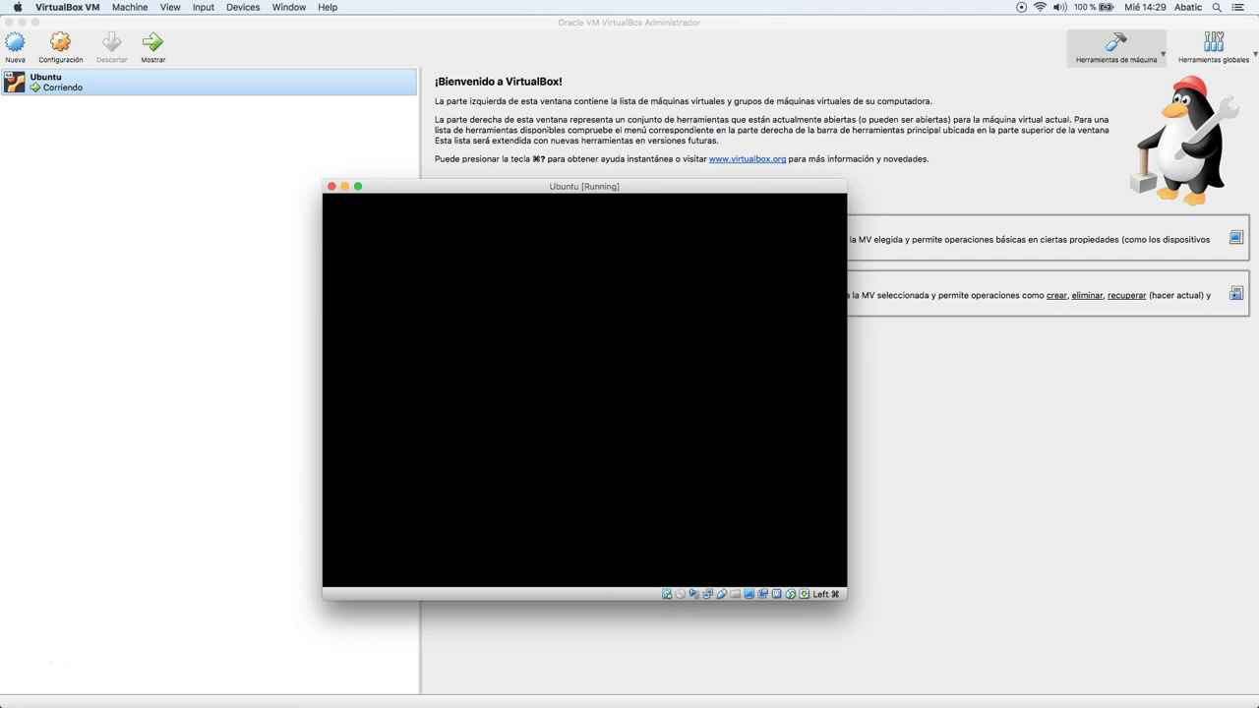
click(740, 300)
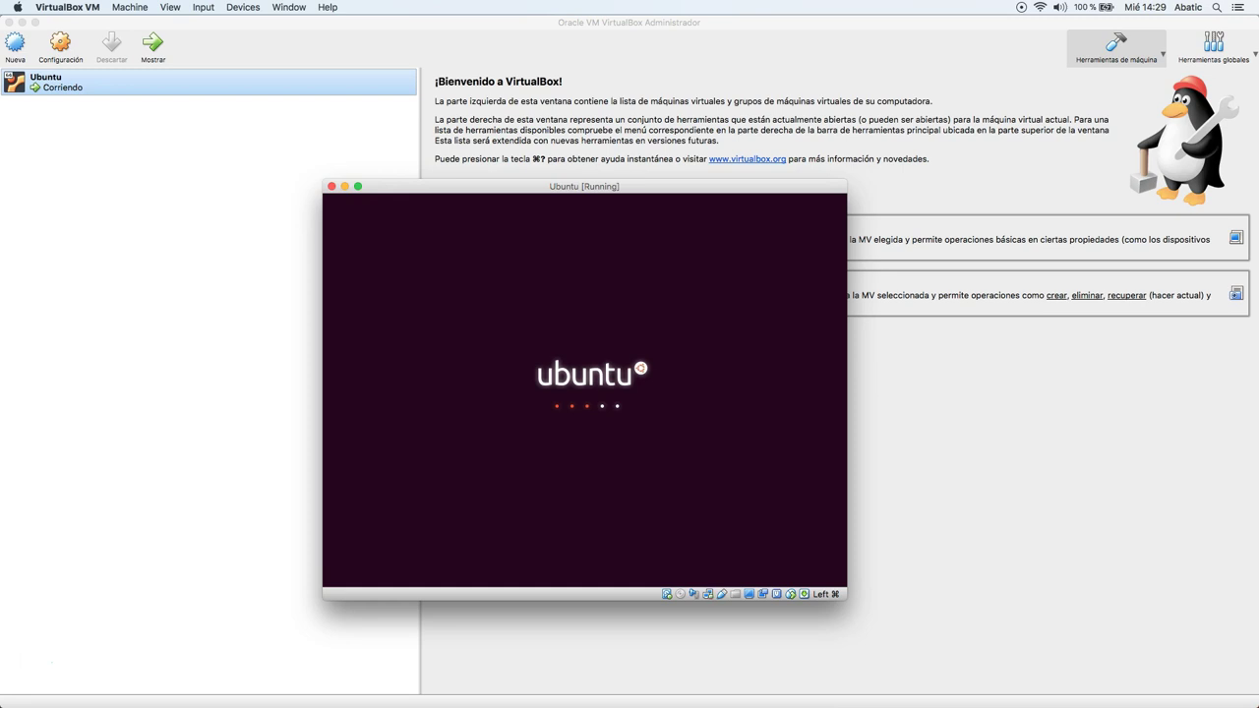
click(707, 267)
click(637, 315)
click(594, 251)
click(680, 394)
click(751, 371)
click(717, 354)
click(404, 363)
click(552, 442)
click(690, 391)
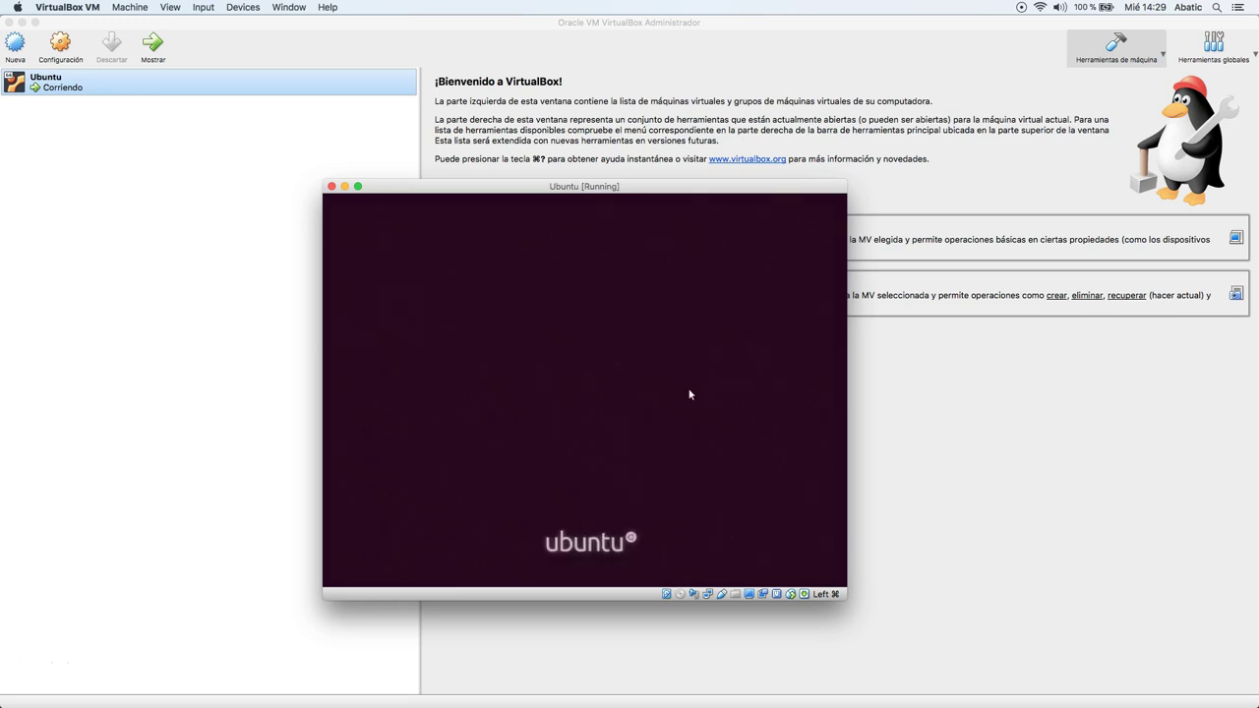
click(650, 368)
click(621, 392)
click(544, 397)
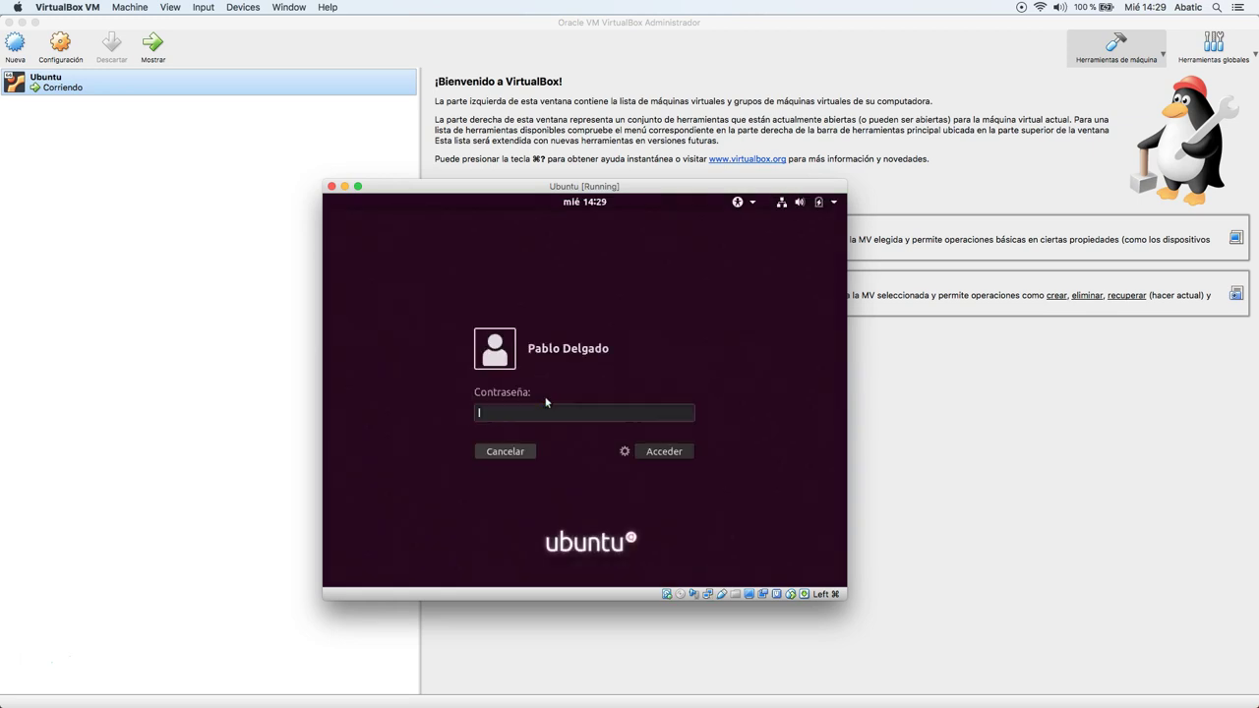
Log in by entering the account password in the Contraseña field.
text(aaaaaaaa)
key(Return)
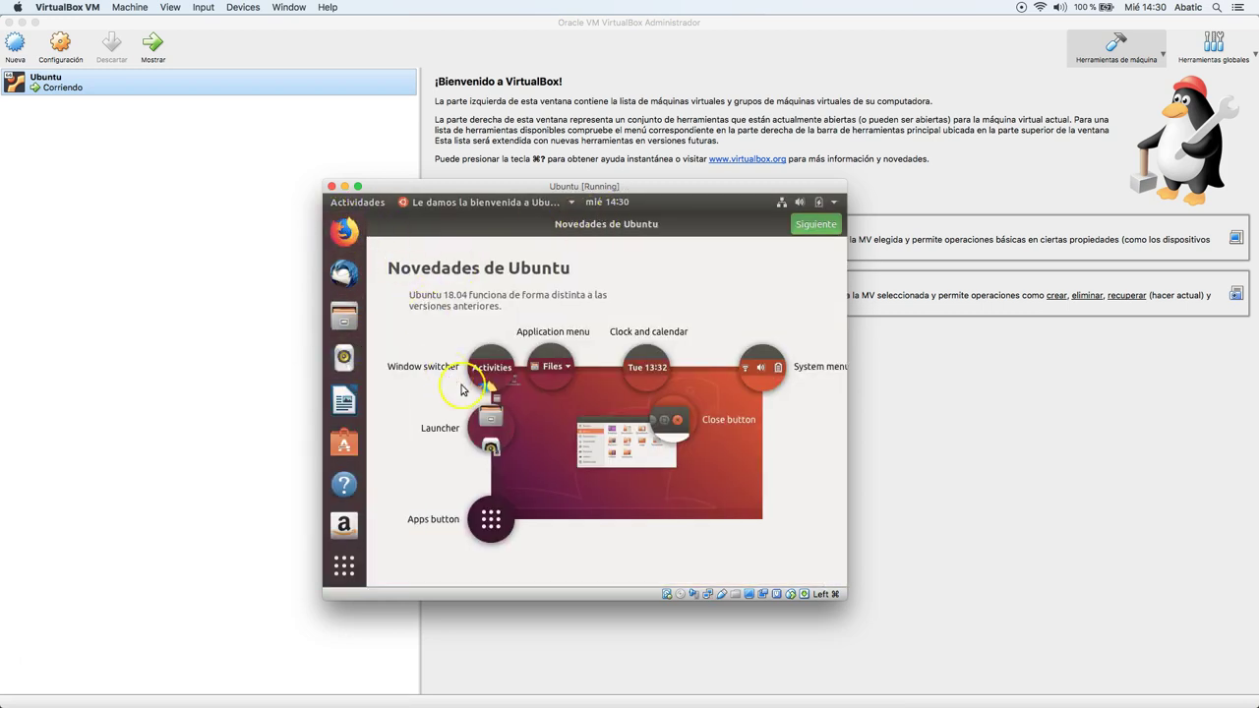
Go past the Novedades de Ubuntu, Livepatch and Ayudar a mejorar Ubuntu pages to close the wizard.
click(809, 232)
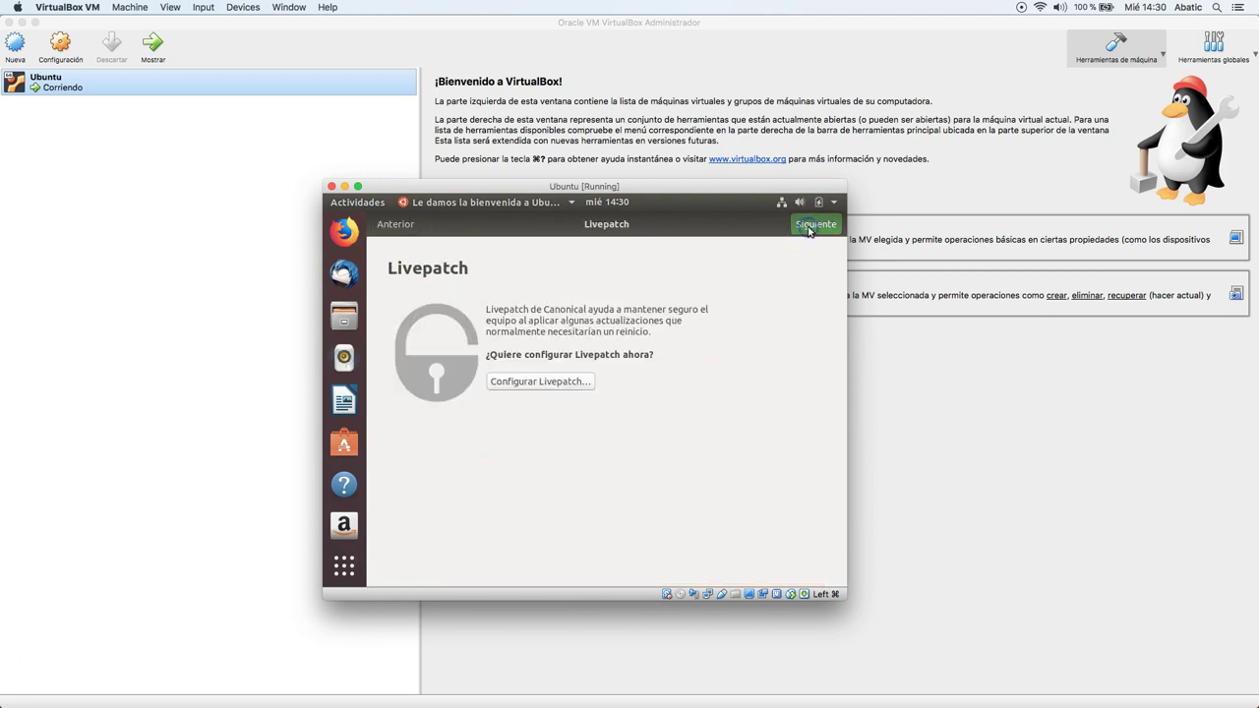
click(810, 234)
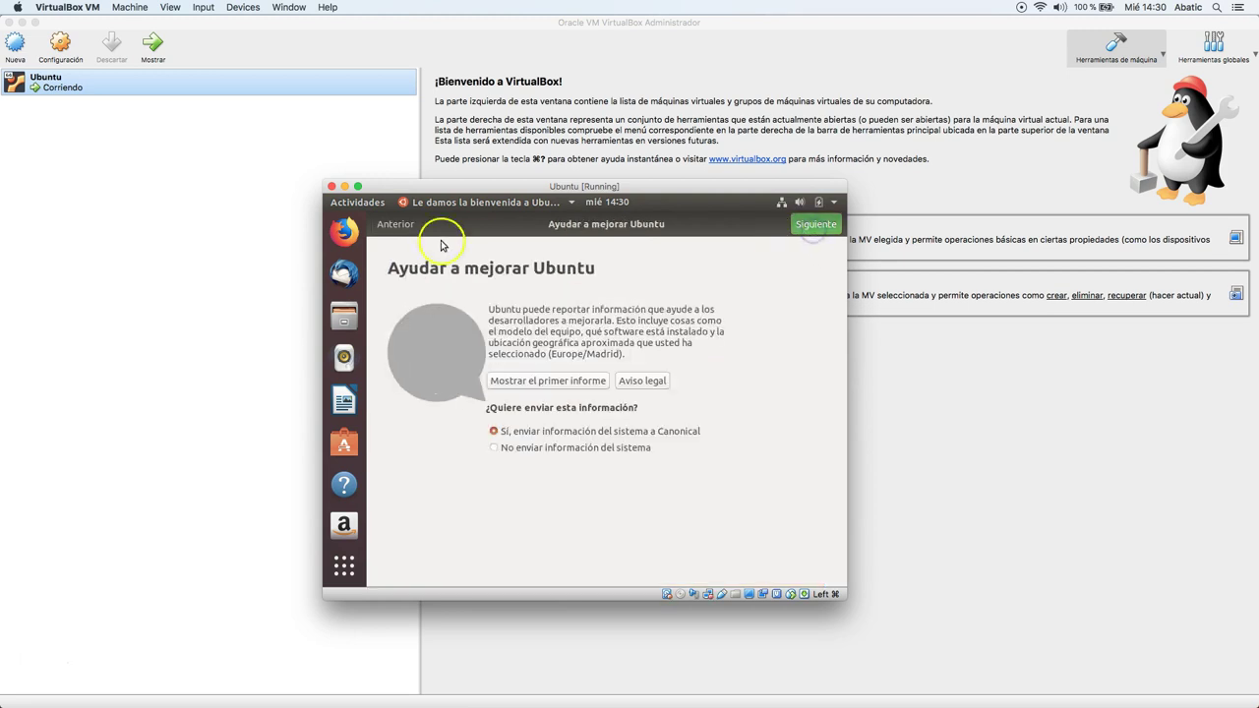
click(816, 234)
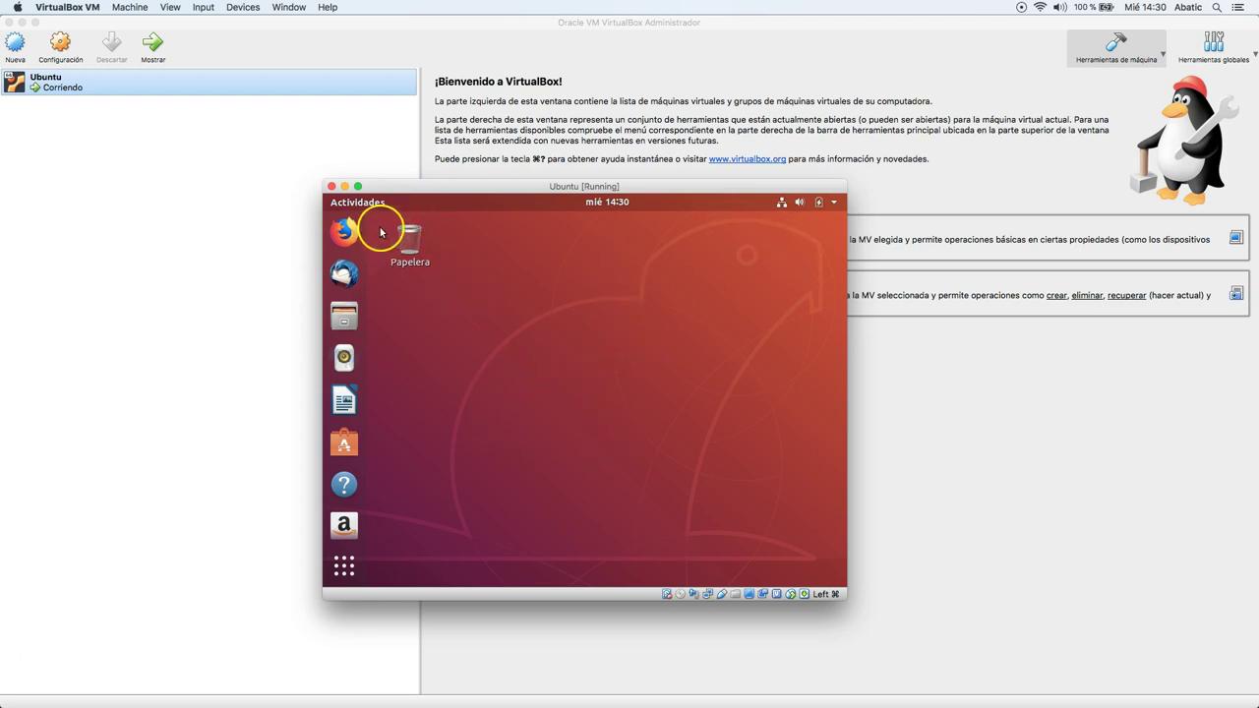
click(567, 462)
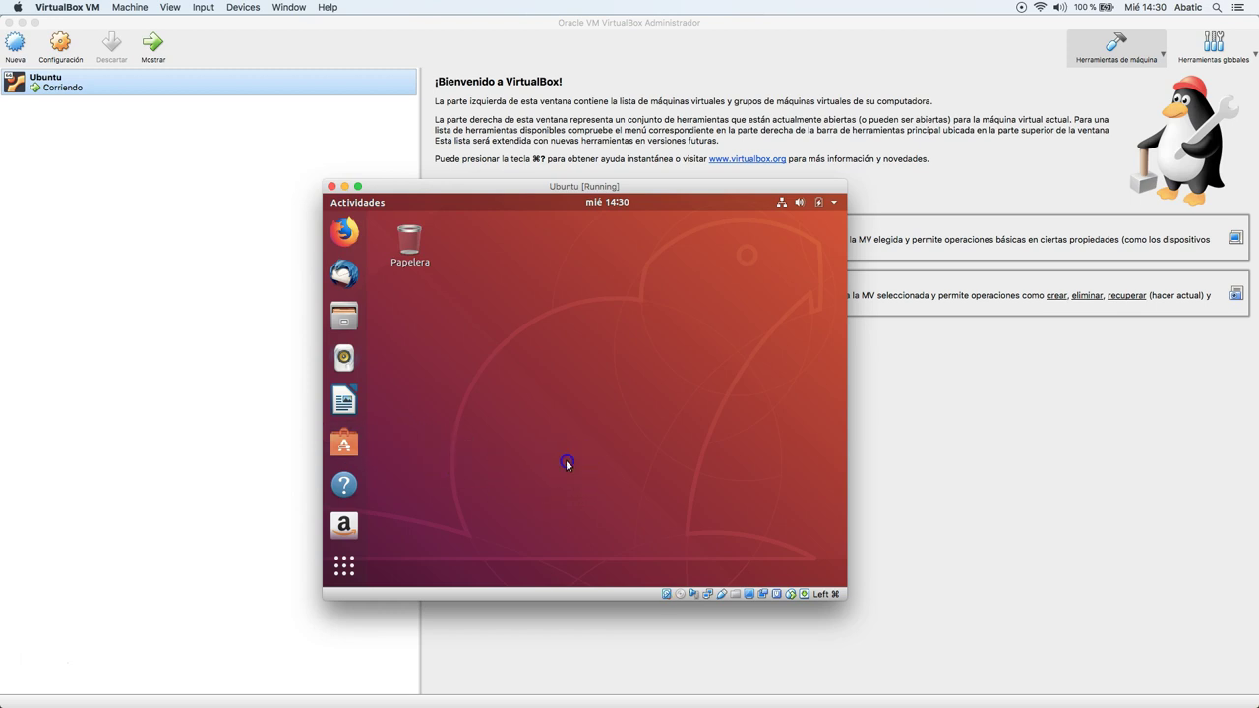